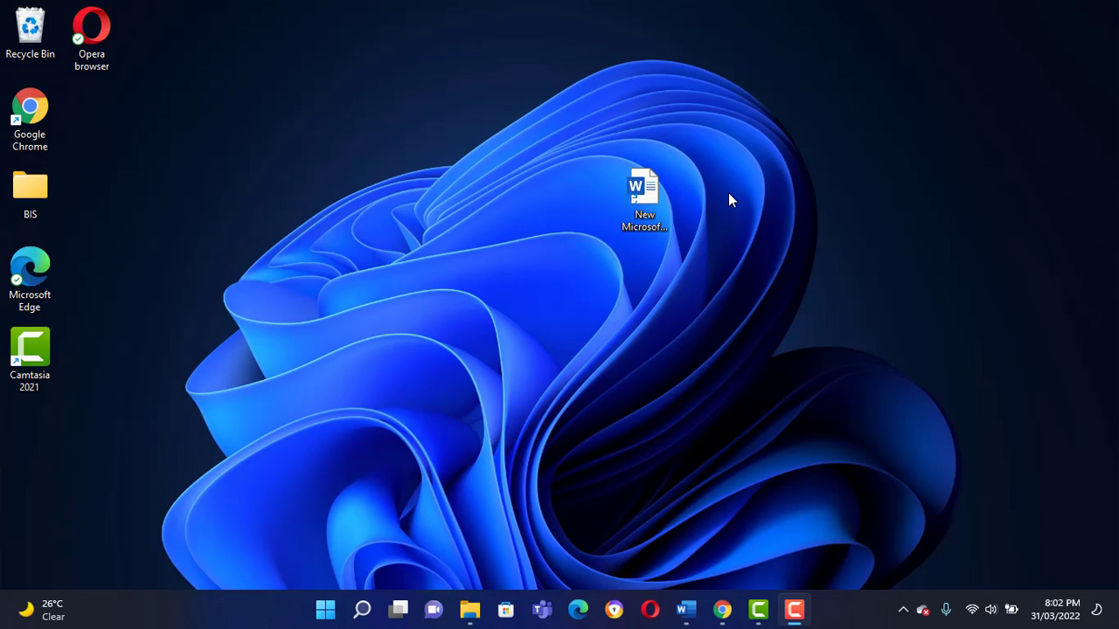
Switch to Fiverr in Chrome, open the seller profile and start creating a new gig.
click(729, 607)
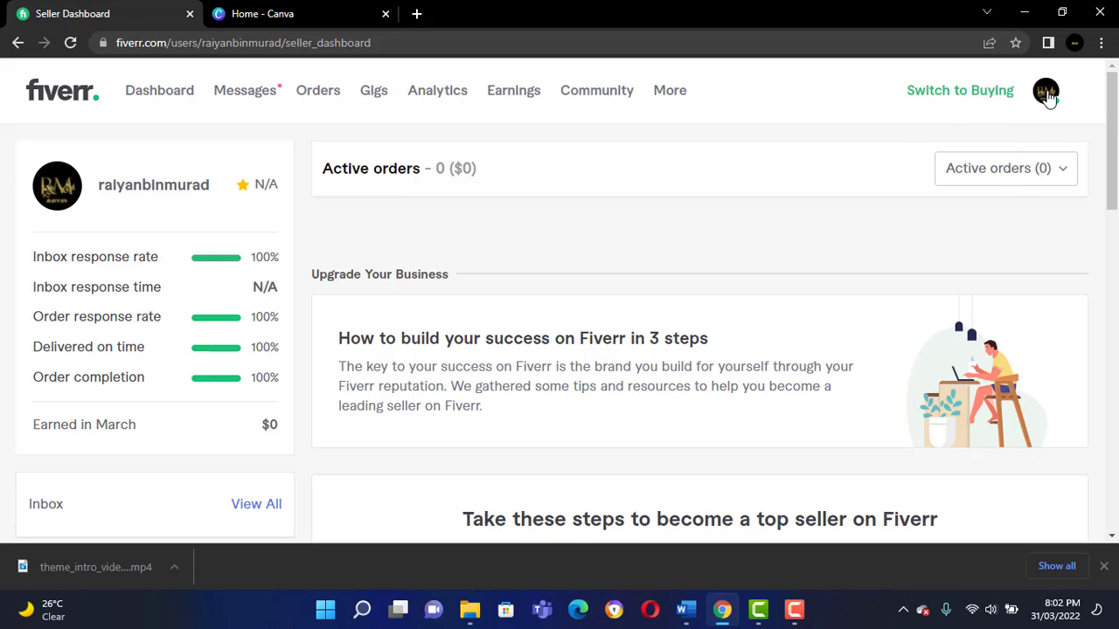
click(1045, 92)
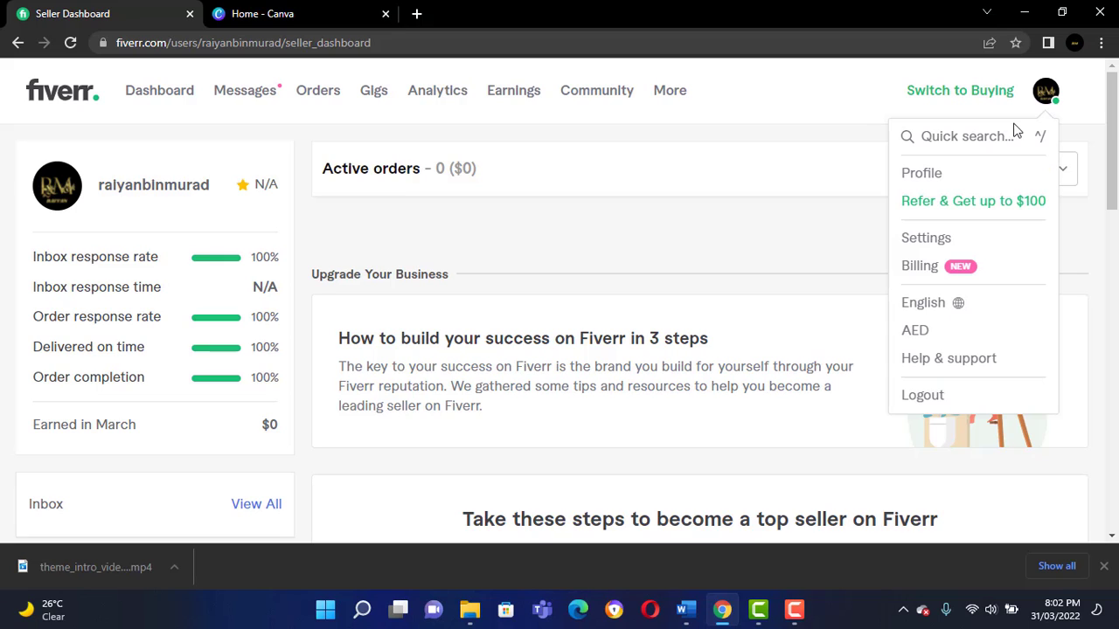
click(930, 180)
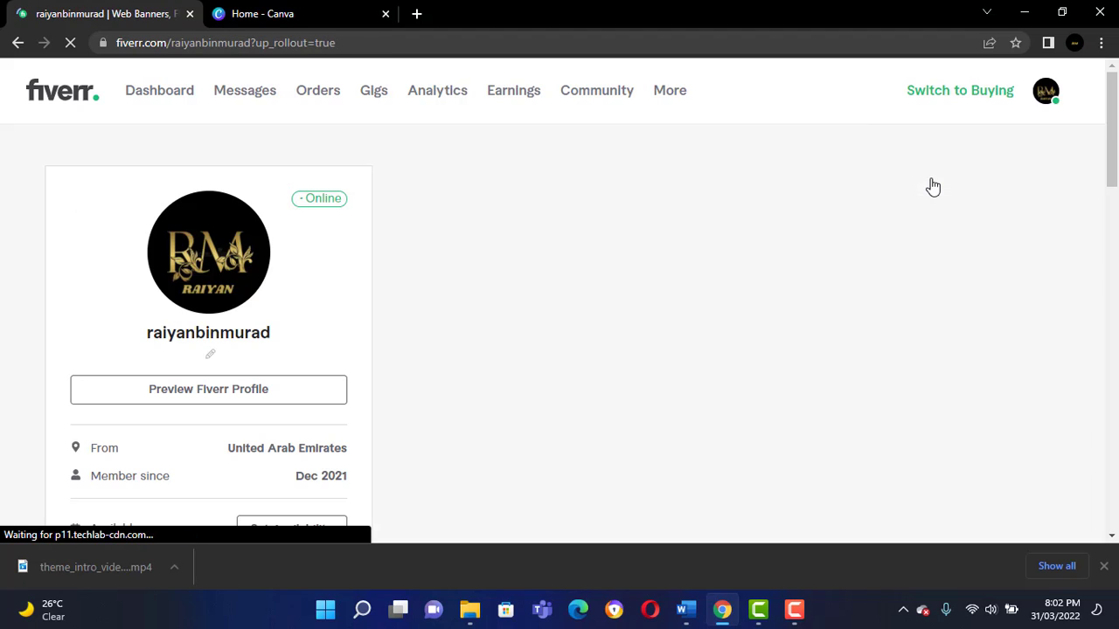
scroll(884, 288, down, 5)
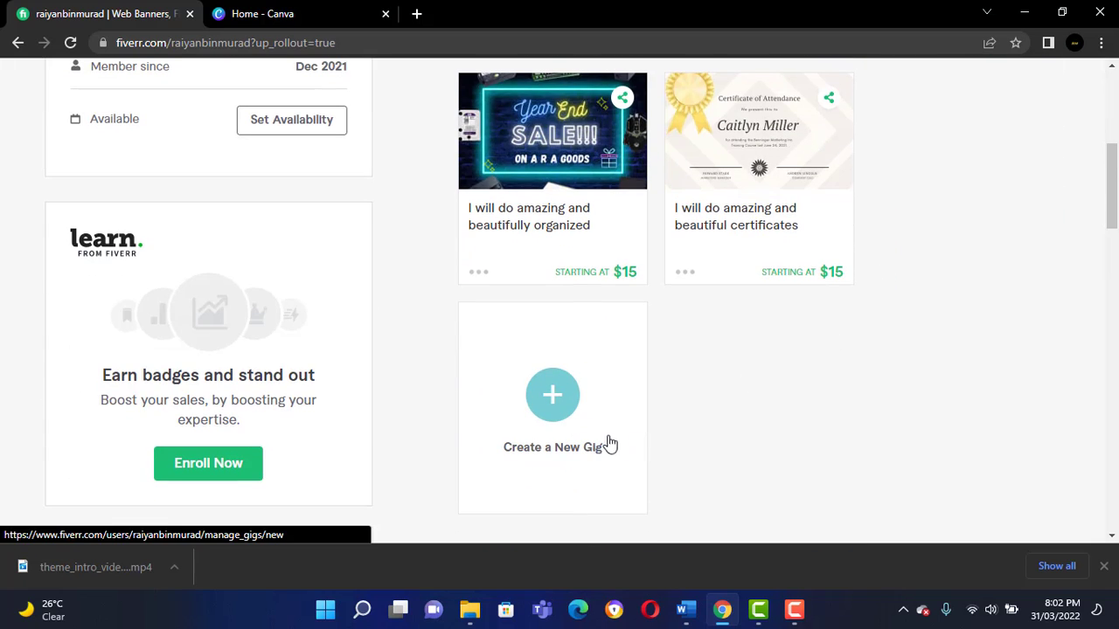
click(564, 413)
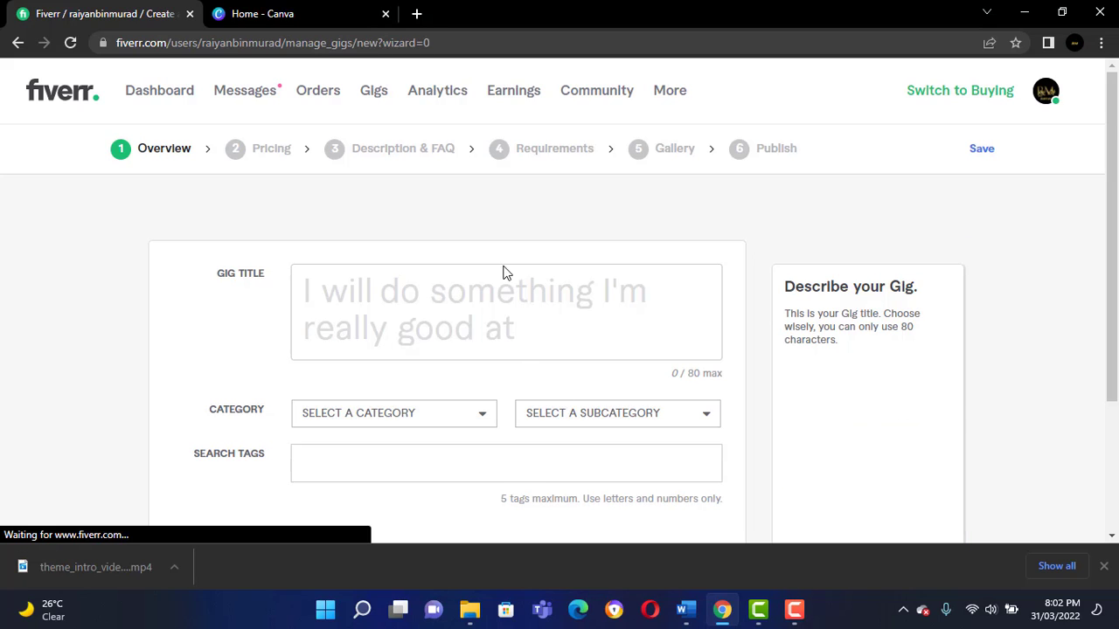
Enter the gig title "do logo making and designs", correcting the spelling of "designs".
click(436, 299)
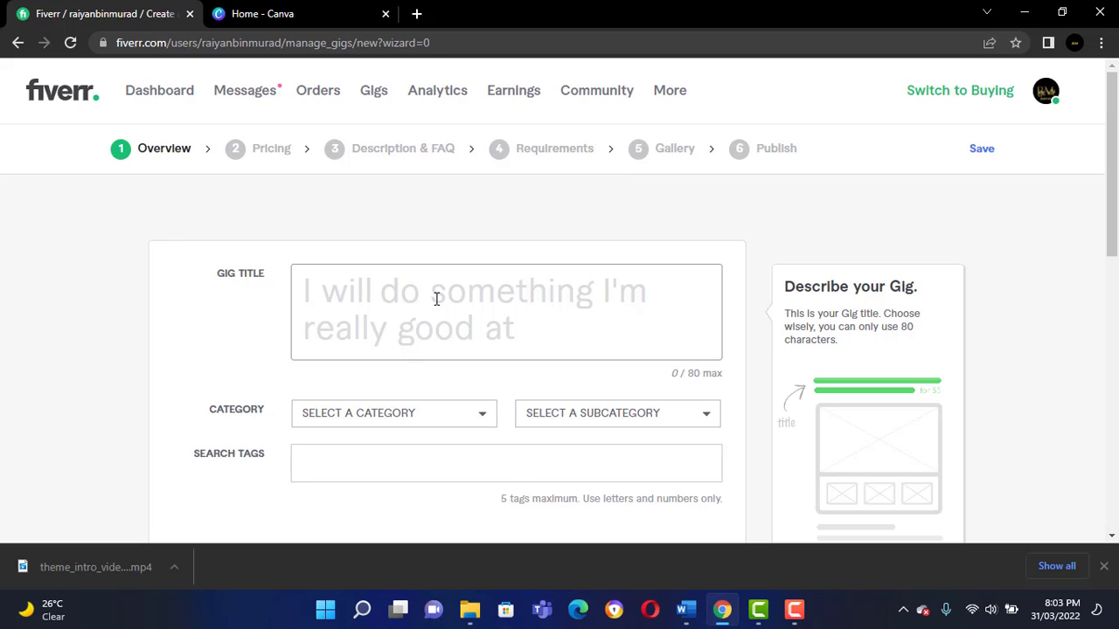
text(do logo makinf)
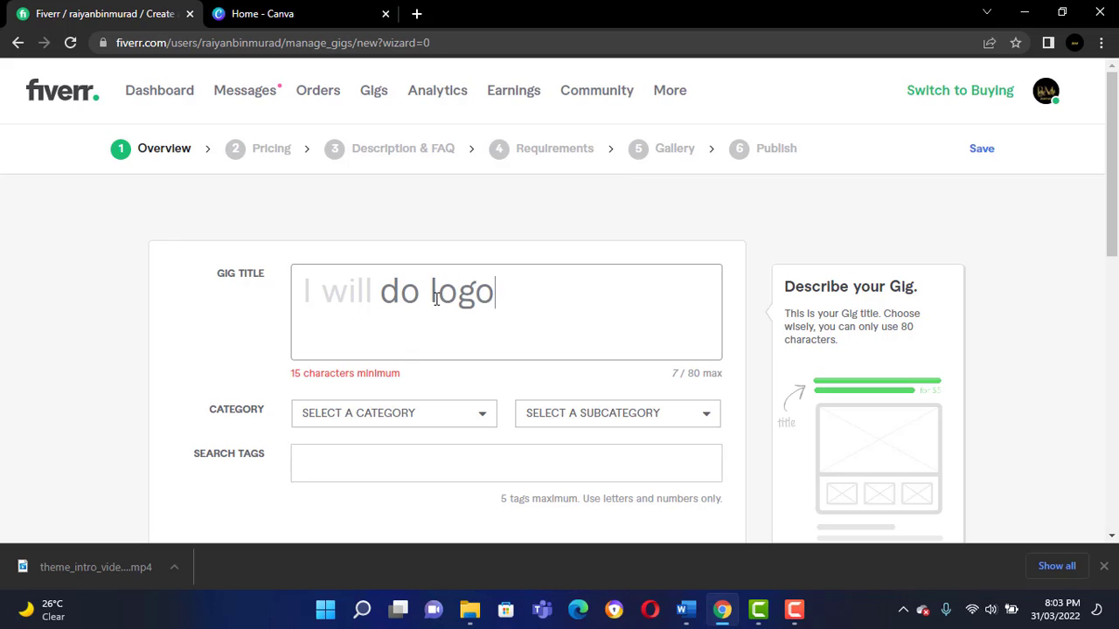
key(BackSpace)
key(BackSpace)
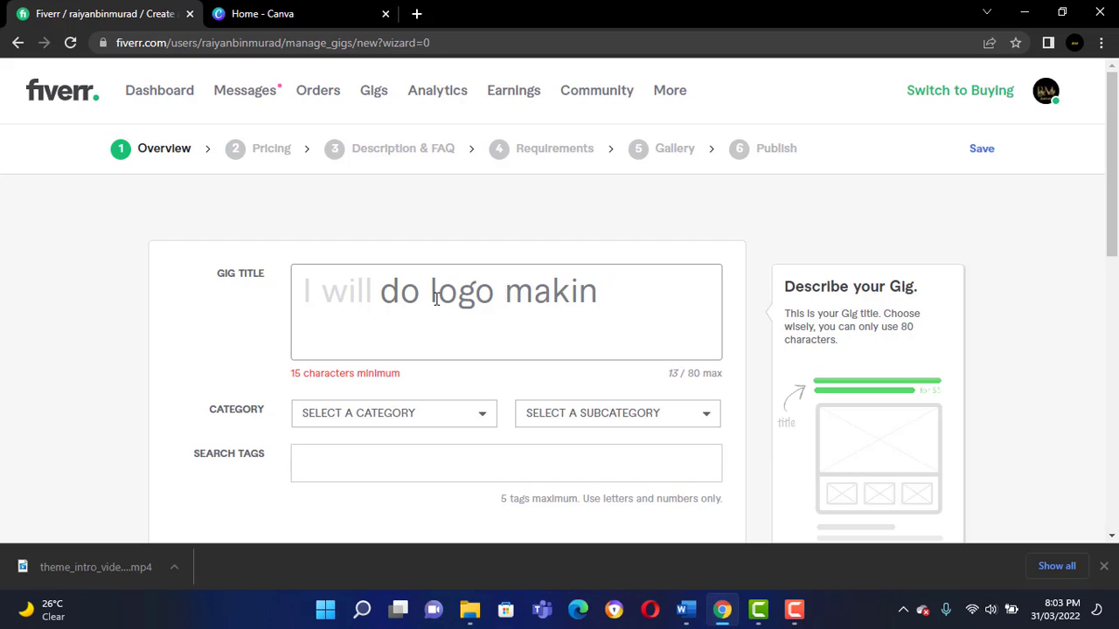
text(g and desgins)
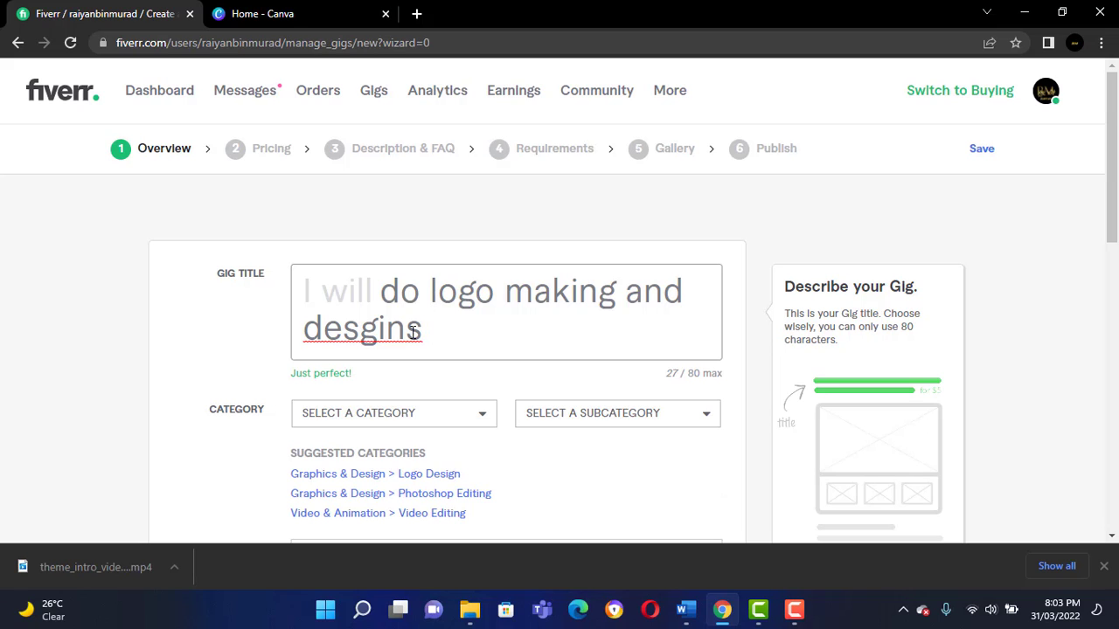
right_click(406, 330)
click(492, 118)
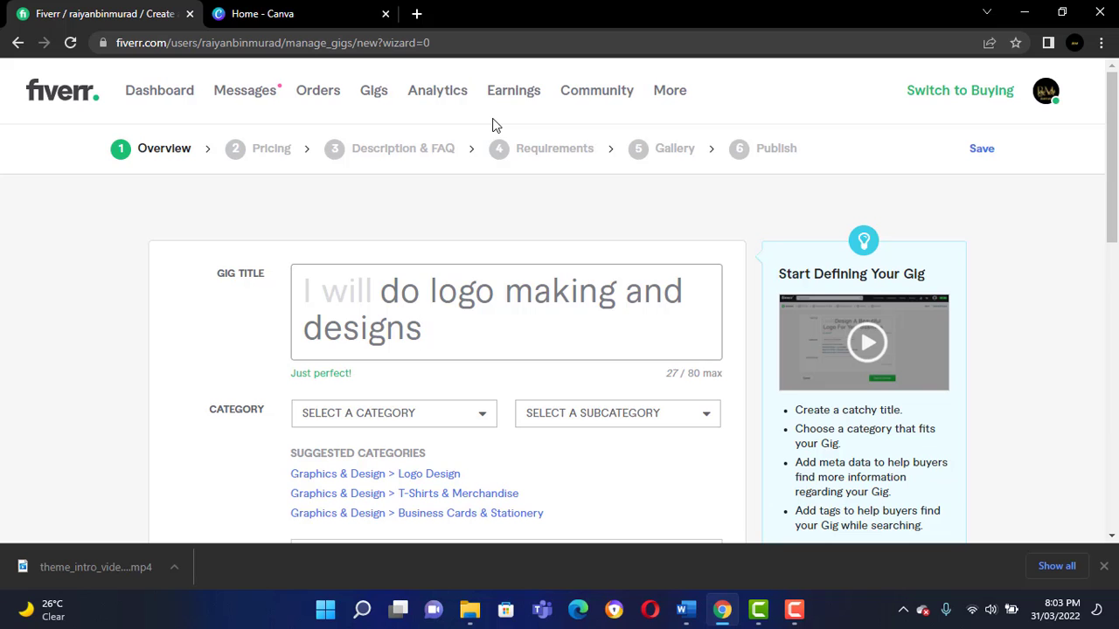
Set the gig's category to Graphics & Design and its subcategory to Logo Design.
scroll(527, 350, down, 1)
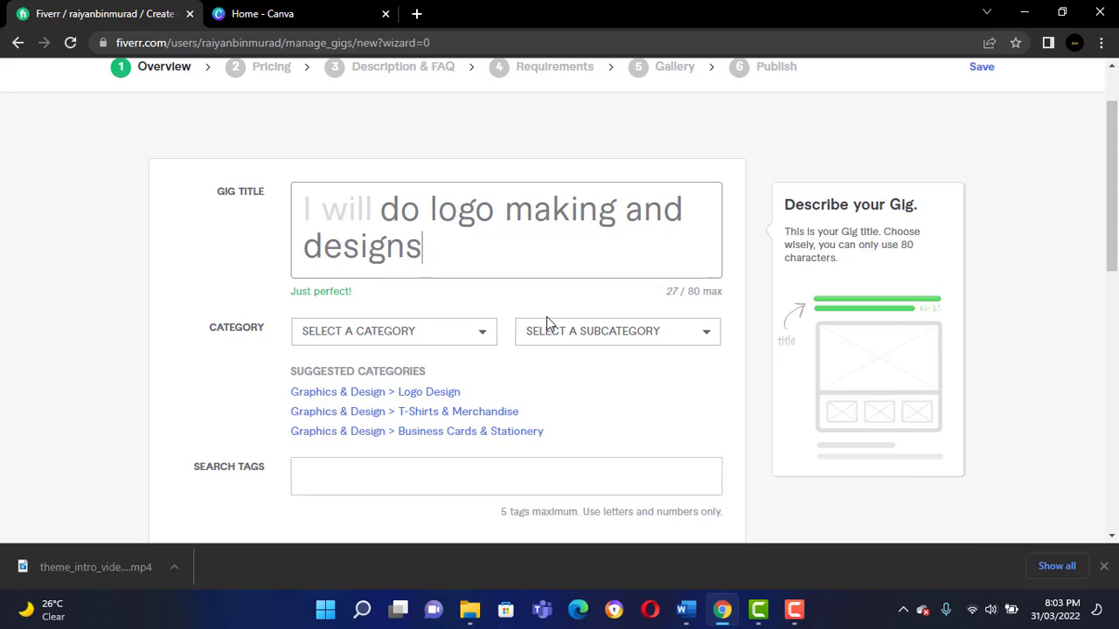
click(464, 335)
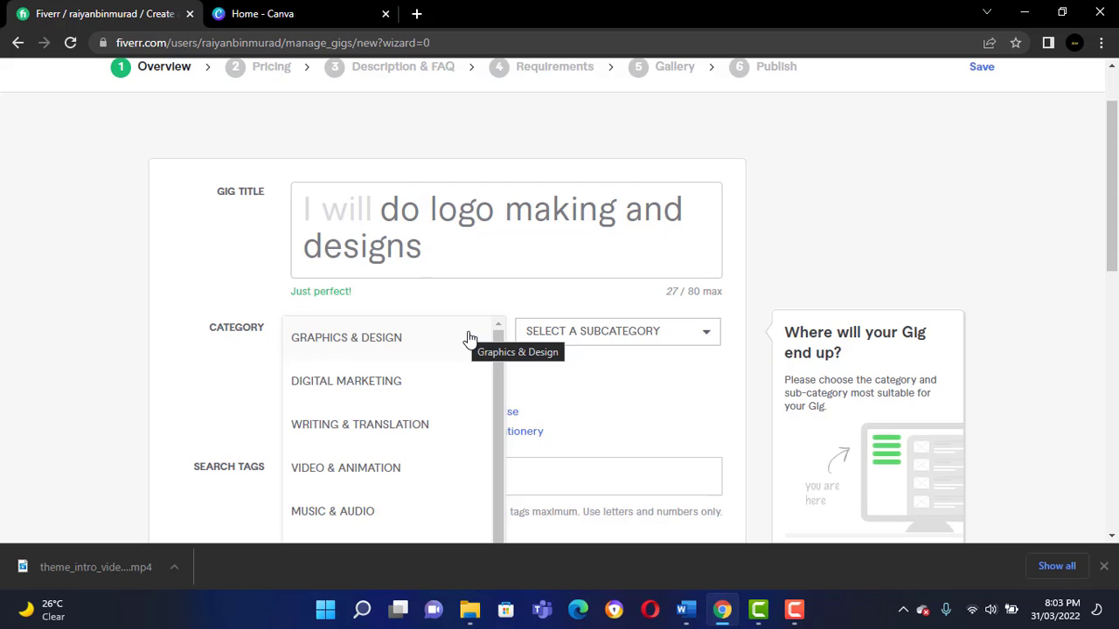
click(470, 337)
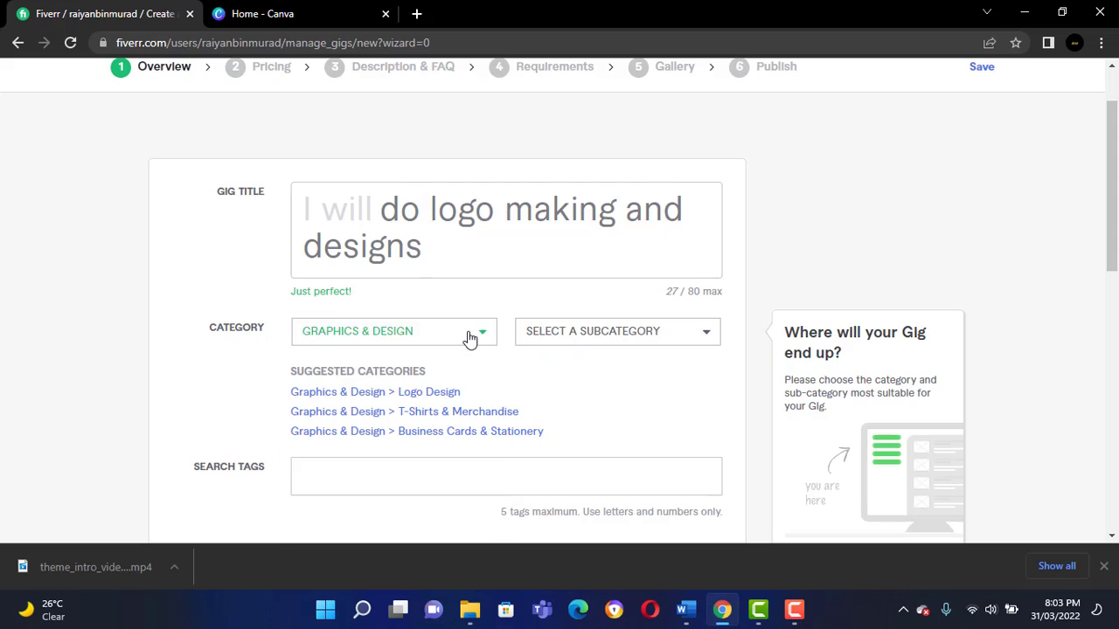
click(627, 340)
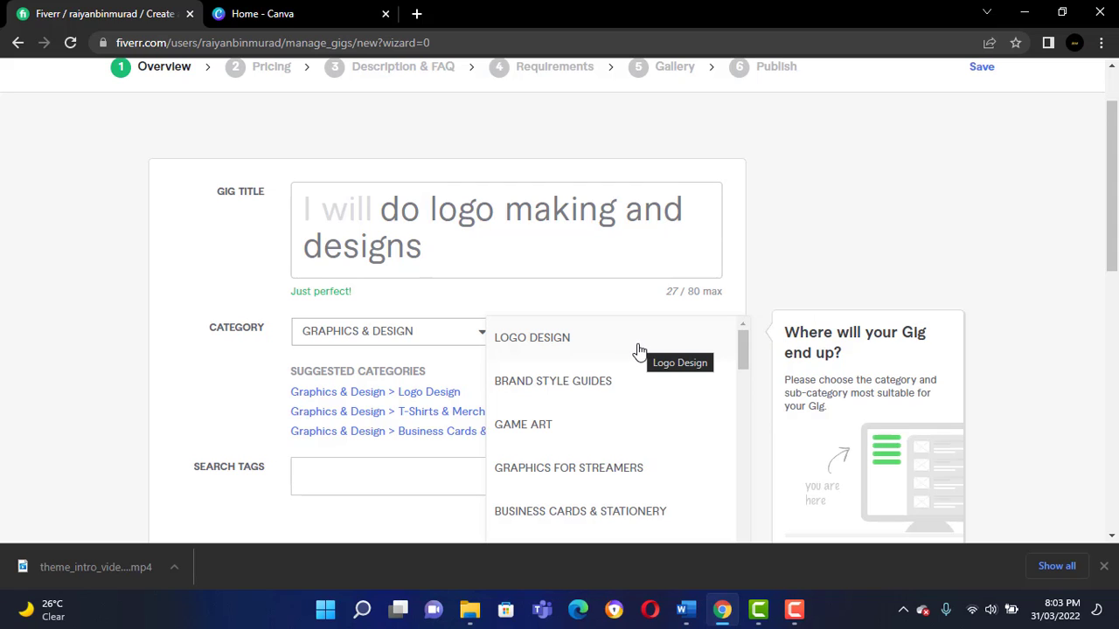
click(638, 351)
Set the logo style in the gig metadata to Vintage.
scroll(614, 382, down, 3)
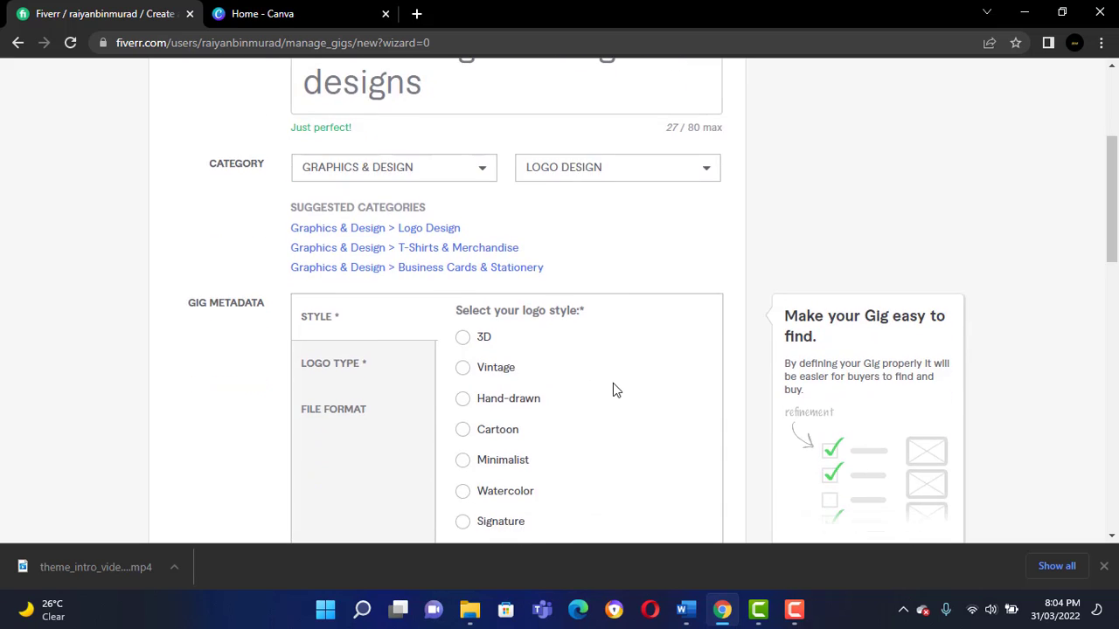
scroll(603, 391, down, 3)
scroll(598, 393, up, 2)
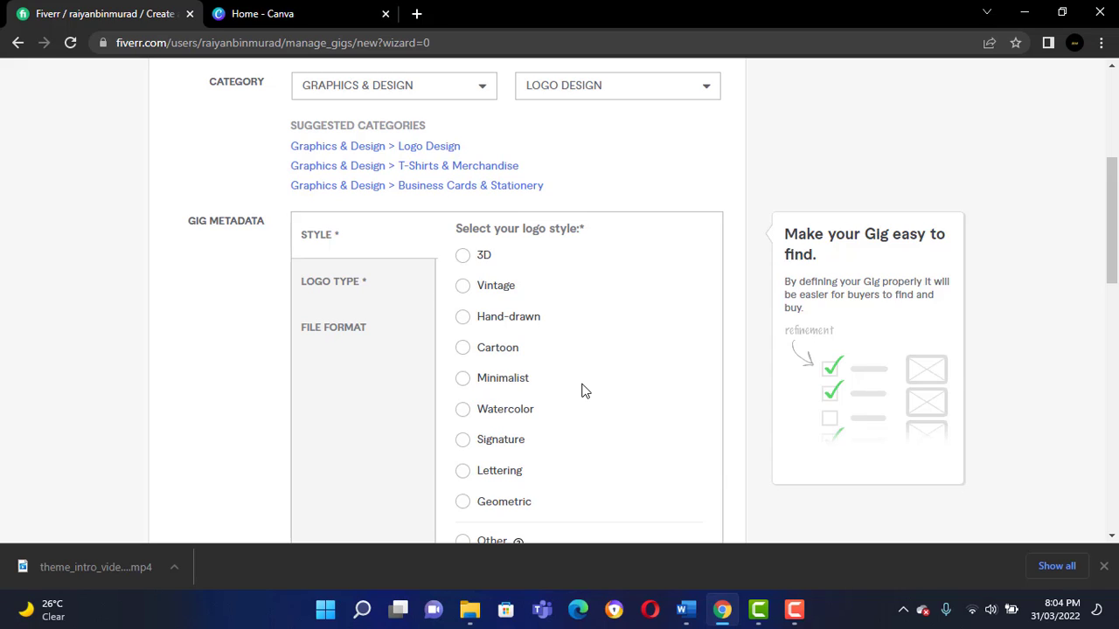
click(465, 287)
click(463, 347)
scroll(465, 398, down, 1)
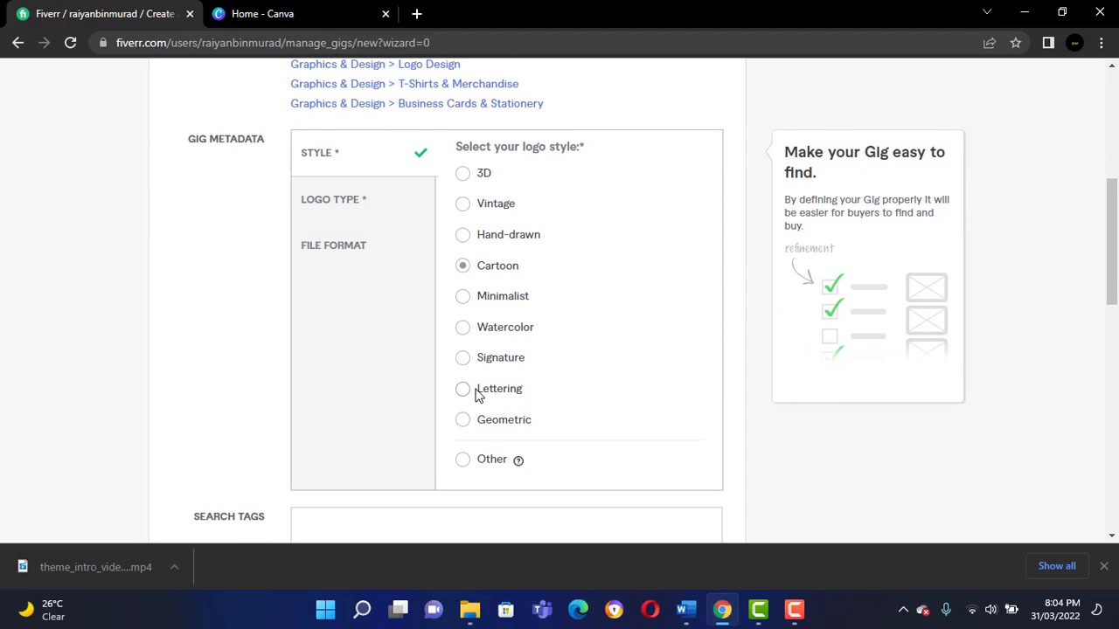
scroll(467, 411, up, 1)
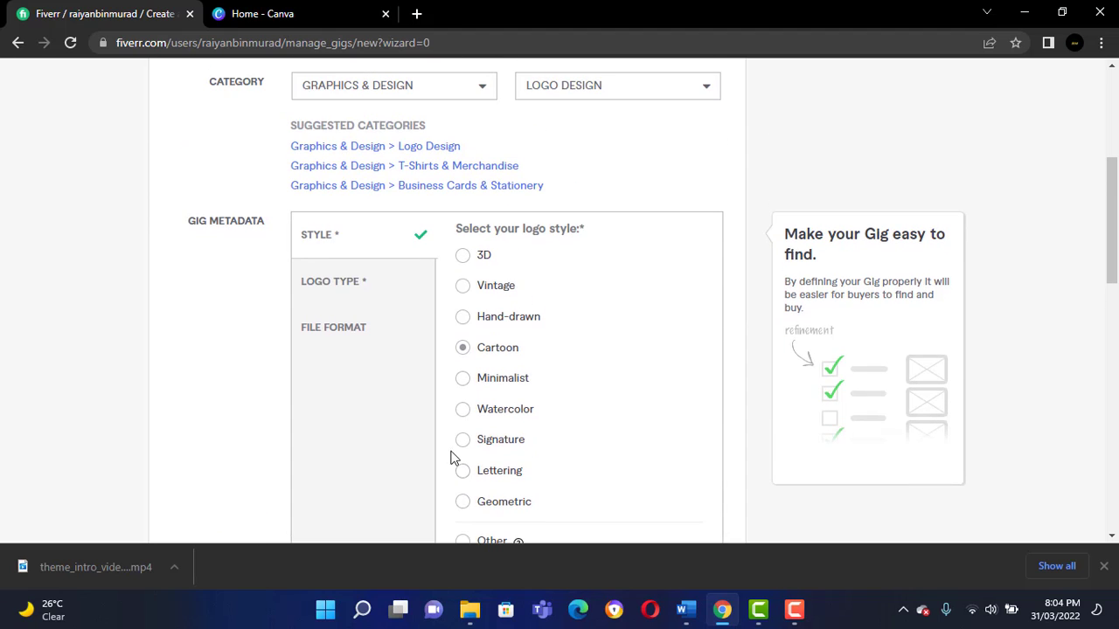
click(462, 287)
Select Monogram, Wordmark and Pictorial as the logo types in the gig metadata.
click(389, 299)
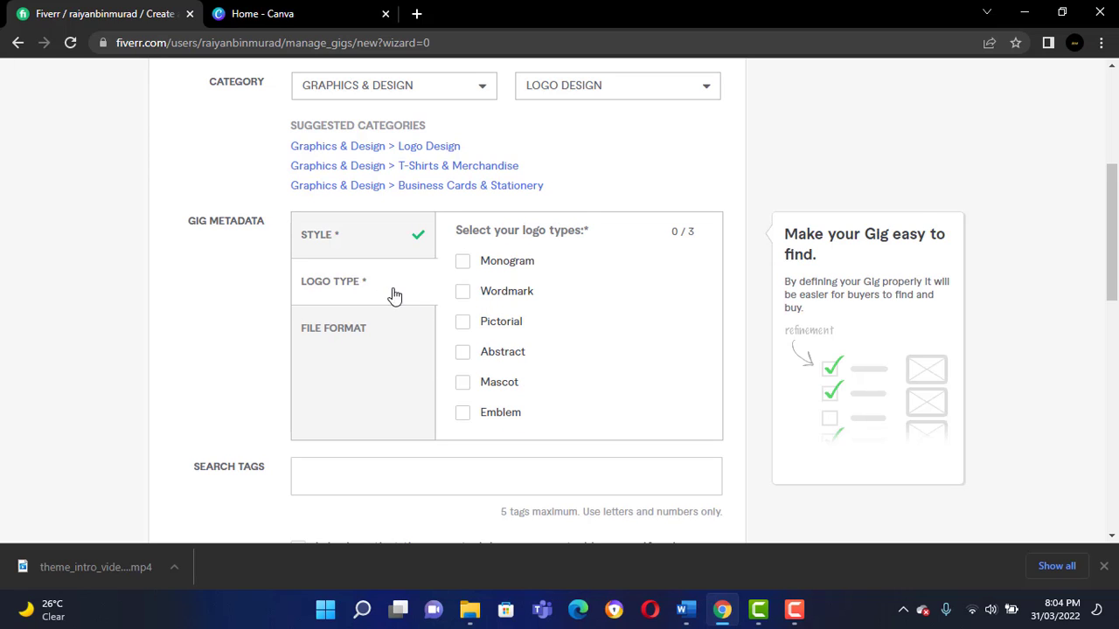
click(465, 261)
click(462, 291)
click(464, 323)
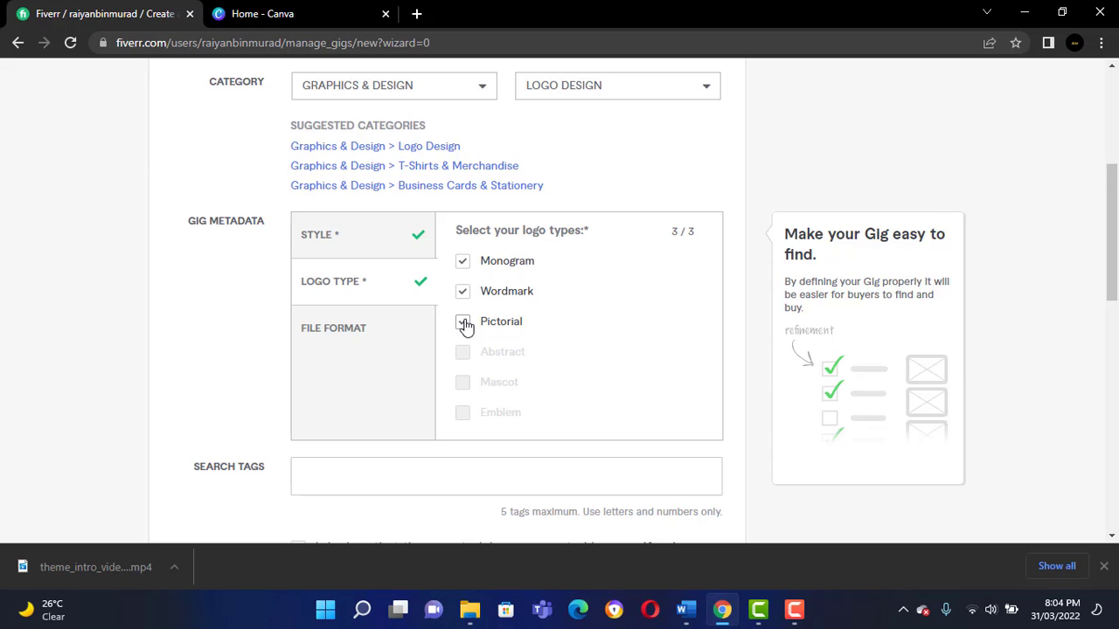
Select AI, JPG, PDF, PNG, PSD, EPS, CDR and SVG as the file formats provided in the gig.
click(395, 316)
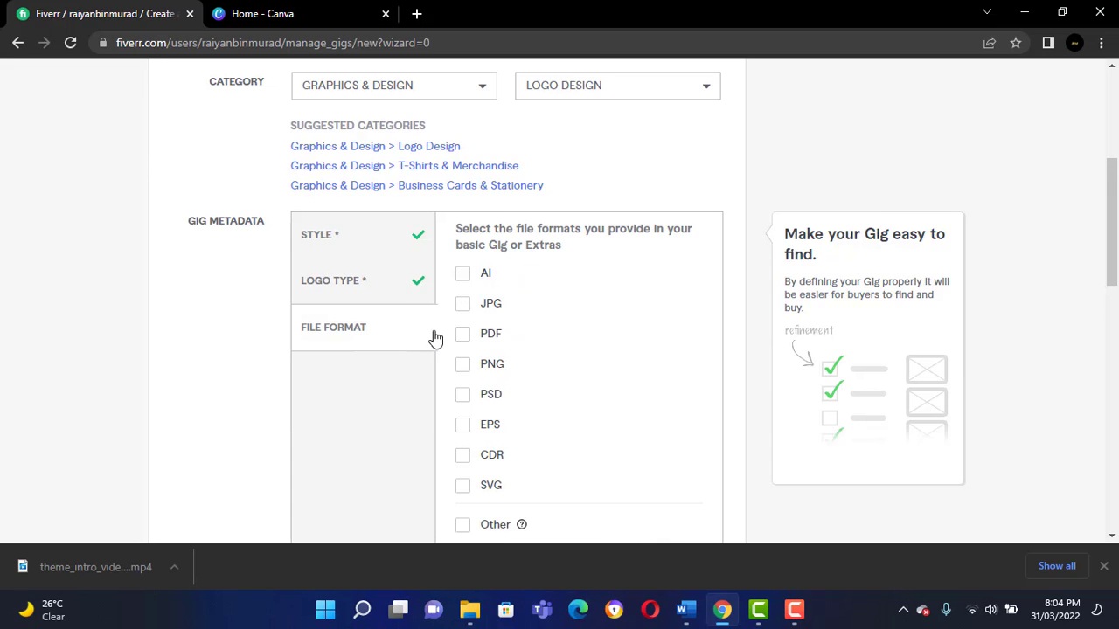
scroll(533, 310, down, 1)
scroll(464, 274, up, 2)
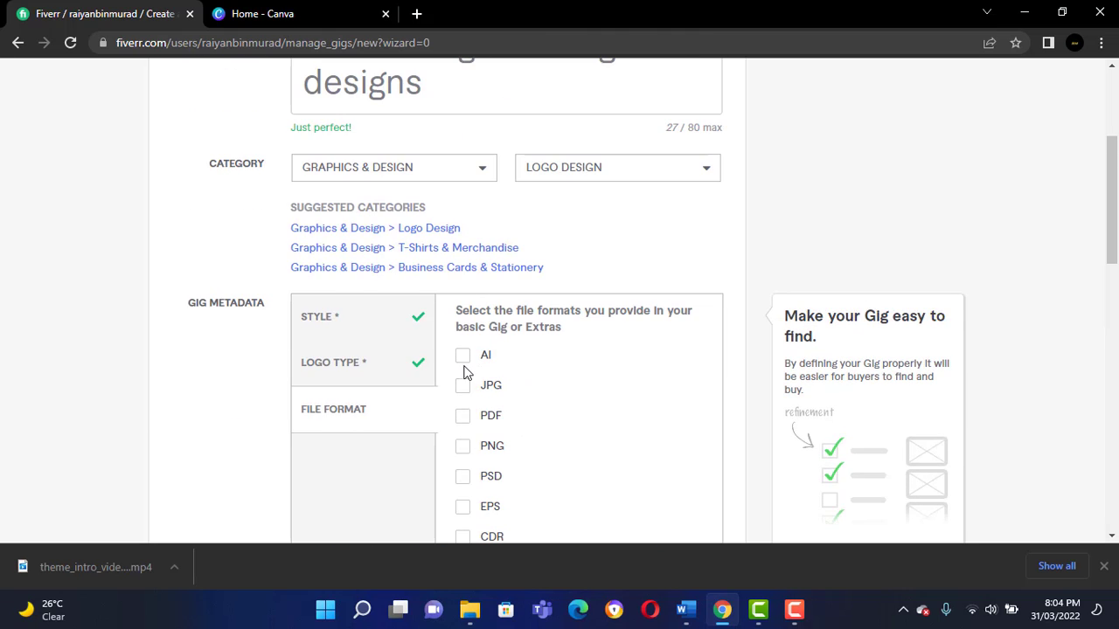
scroll(466, 359, down, 1)
click(462, 273)
click(463, 304)
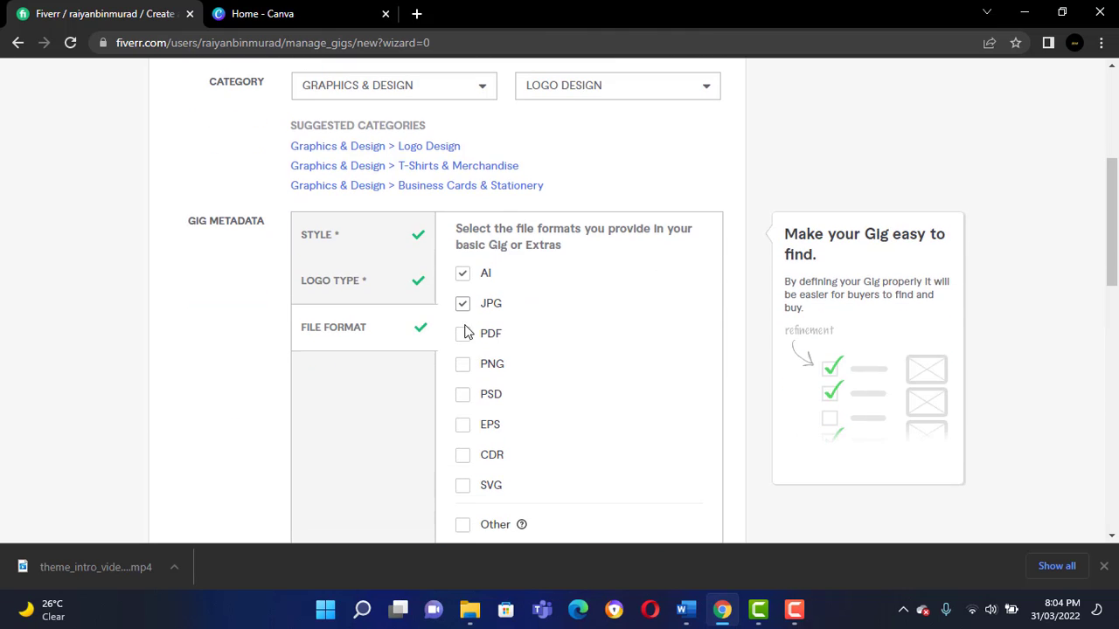
click(463, 335)
click(463, 366)
click(463, 396)
click(464, 426)
click(463, 456)
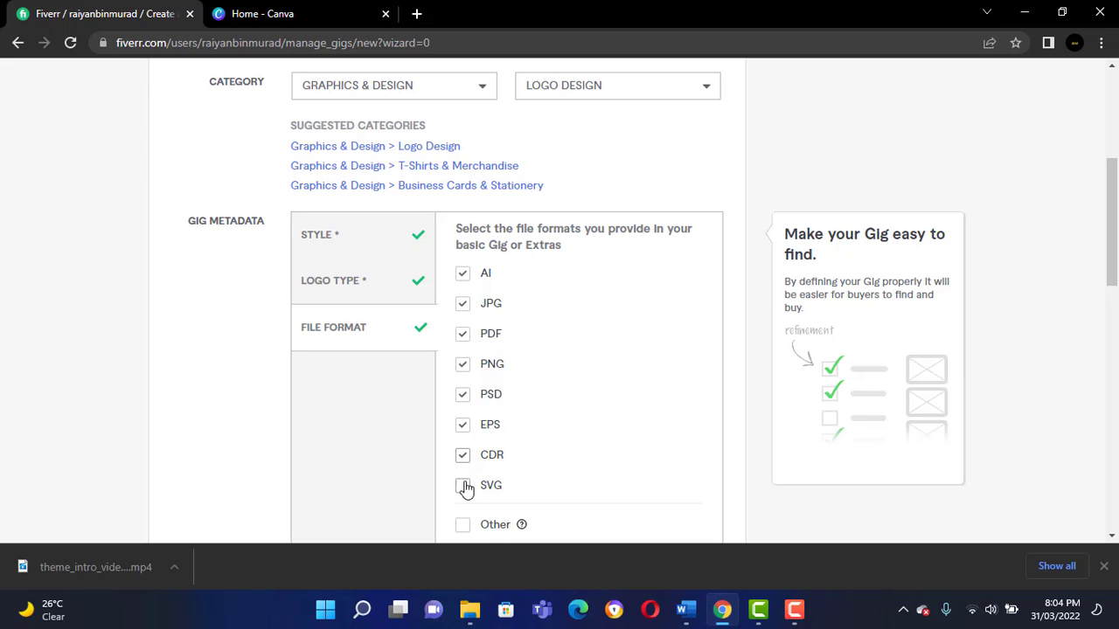
click(464, 486)
Add the search tags "logo designs" and "logos" to the gig.
scroll(512, 381, down, 3)
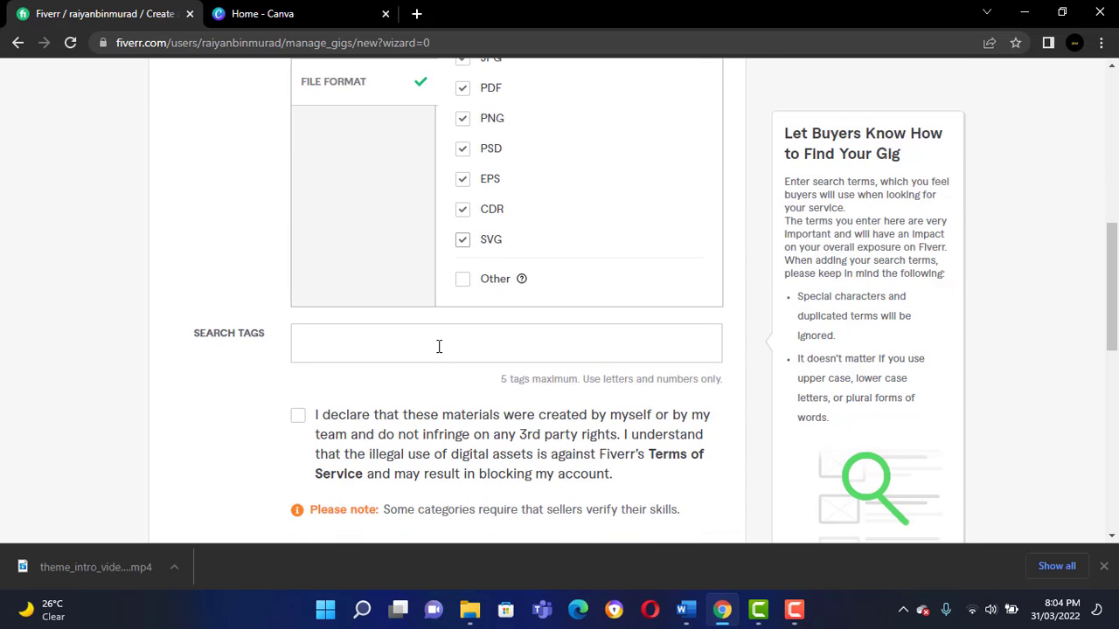
click(439, 346)
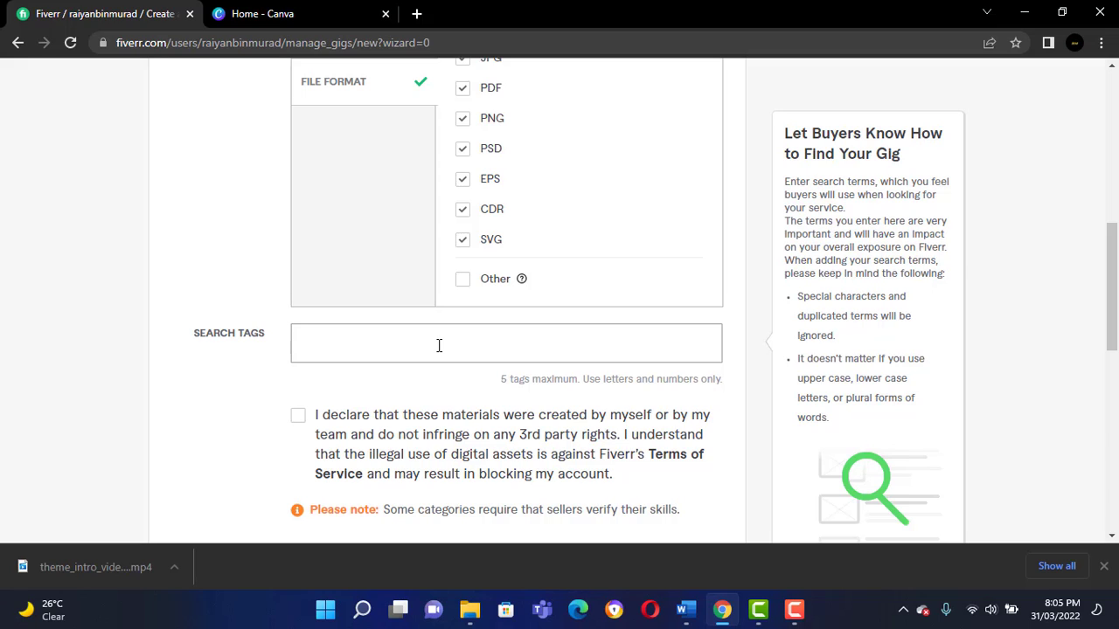
text(logo )
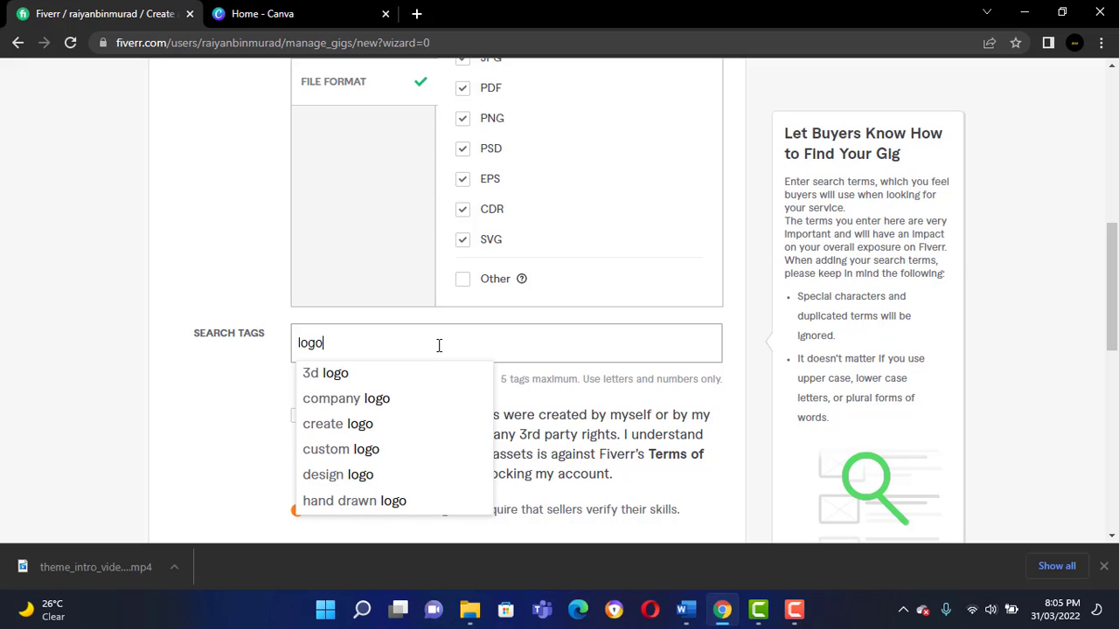
text(desi)
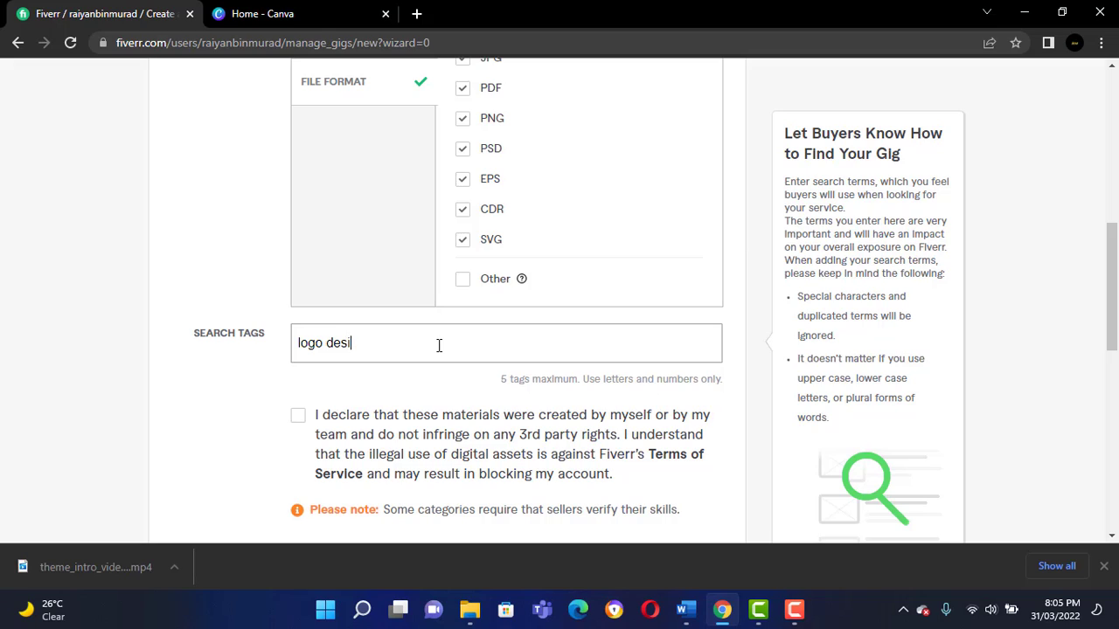
text(gns)
key(Return)
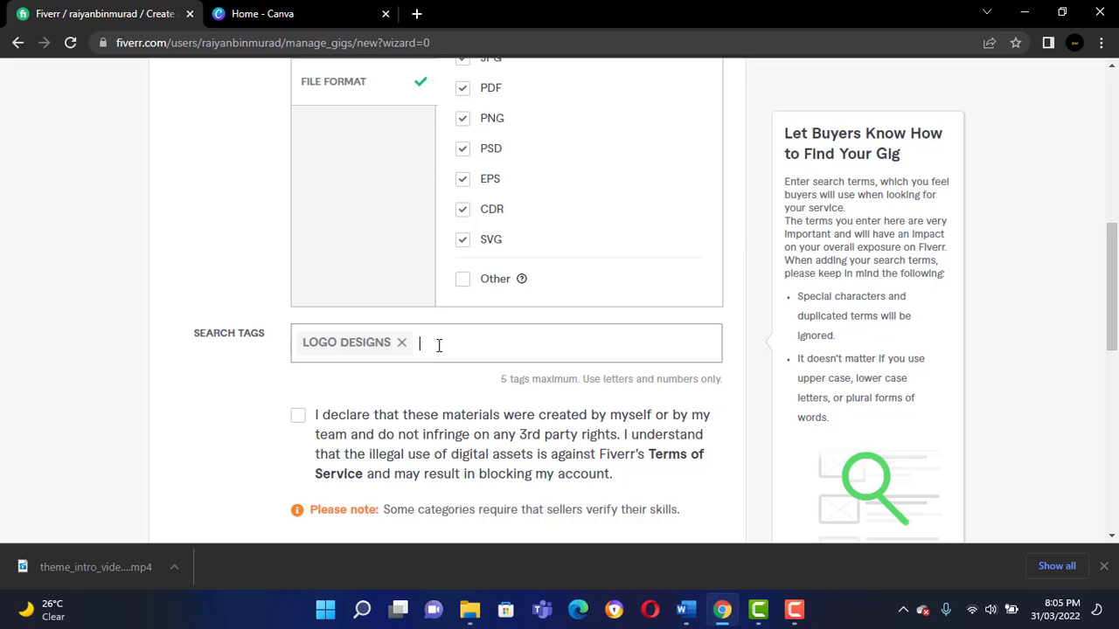
text(logos)
key(Return)
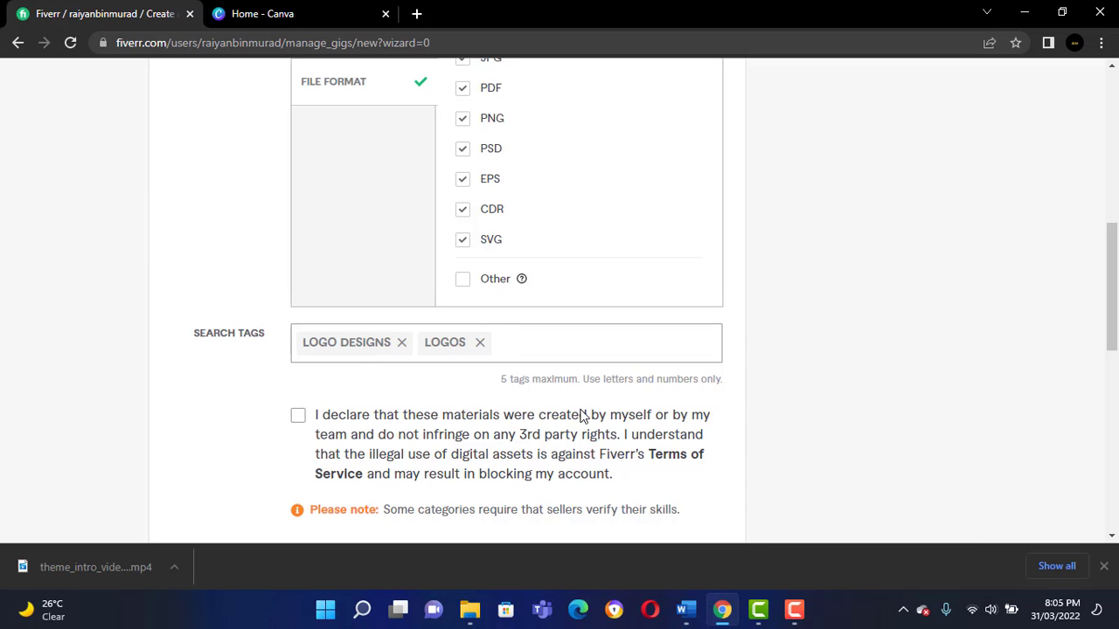
Accept the declaration that the materials are original, then save the overview and continue to pricing.
scroll(400, 349, down, 2)
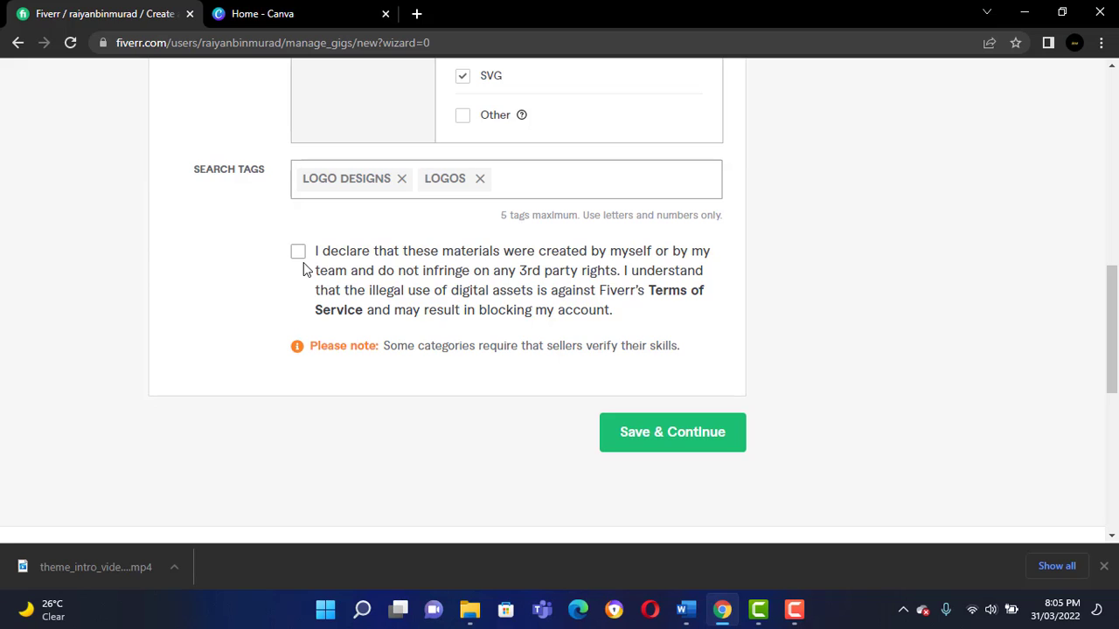
click(298, 254)
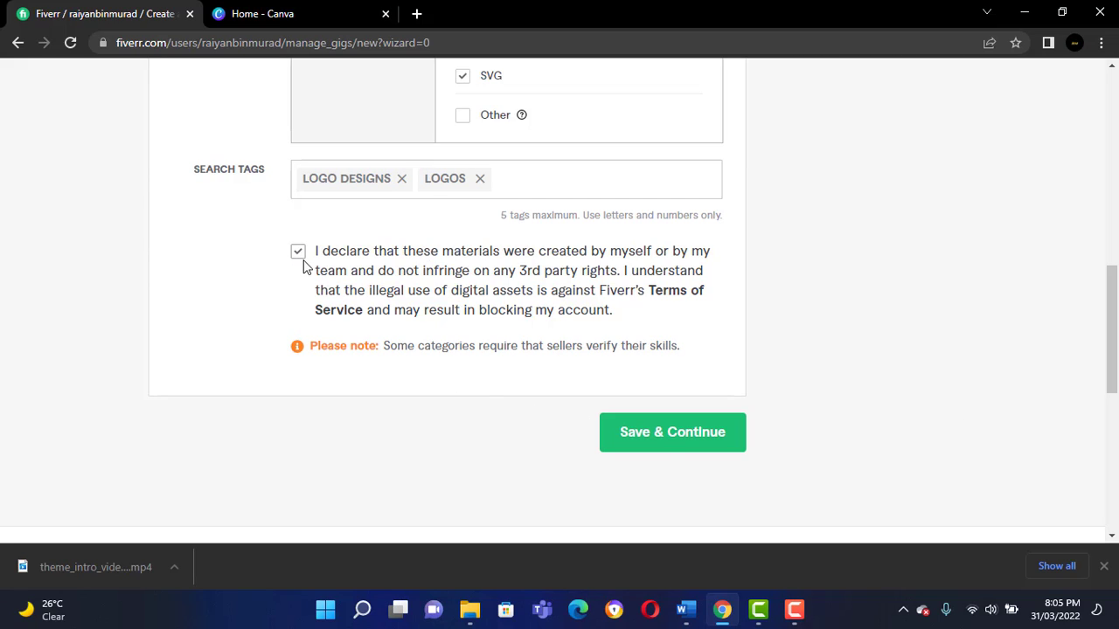
click(682, 448)
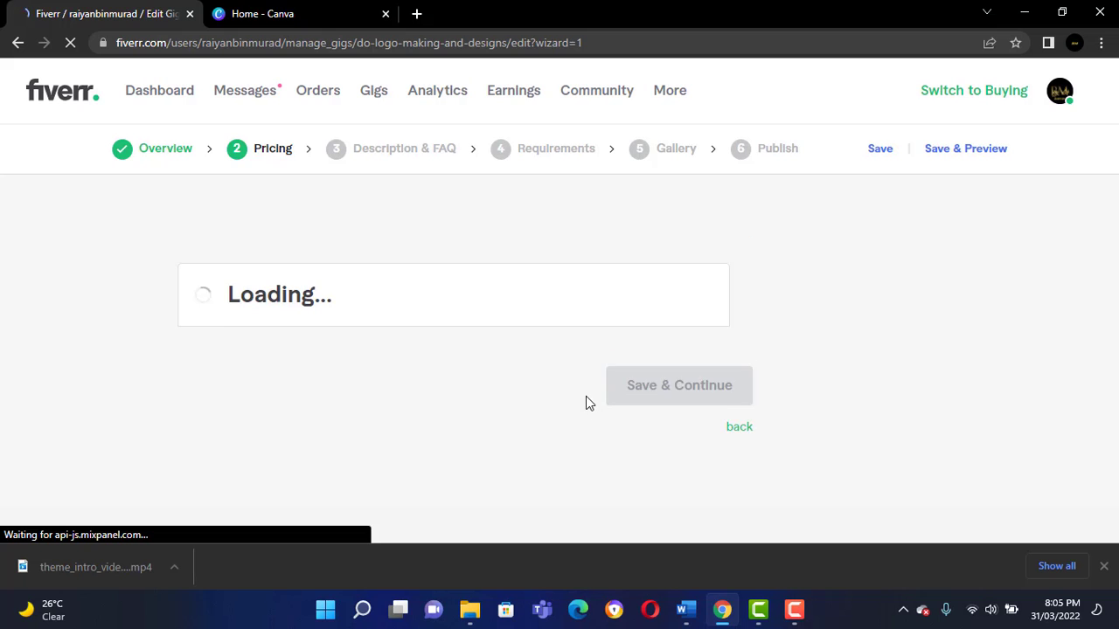
Name the Basic package "Basic" and the Standard package "Standard".
scroll(564, 417, down, 2)
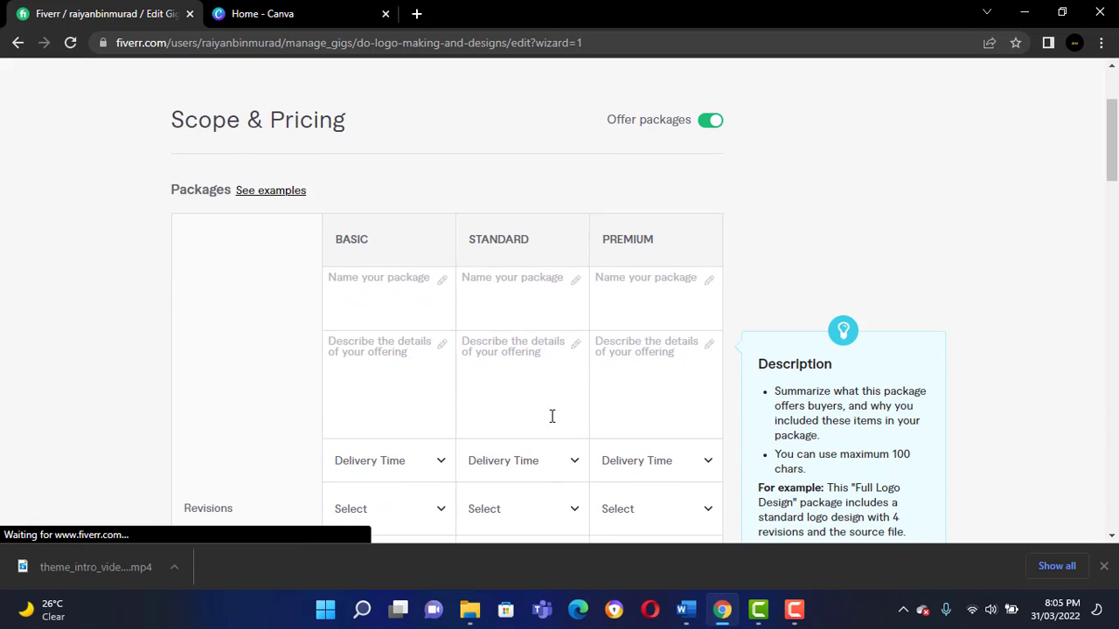
click(404, 286)
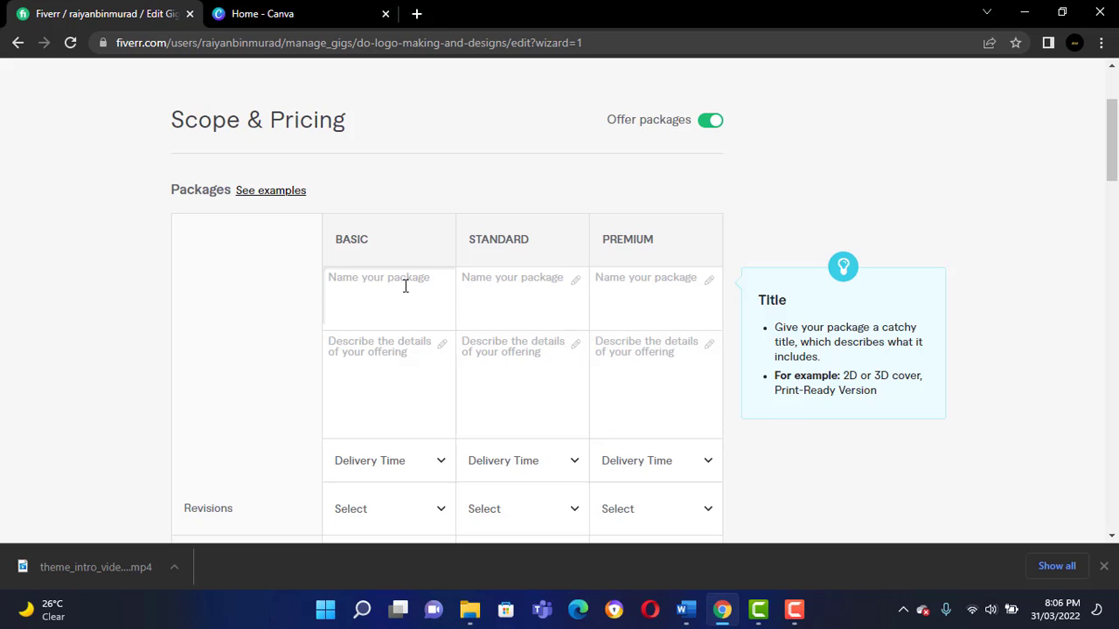
text(Basic)
click(486, 289)
text(Standard)
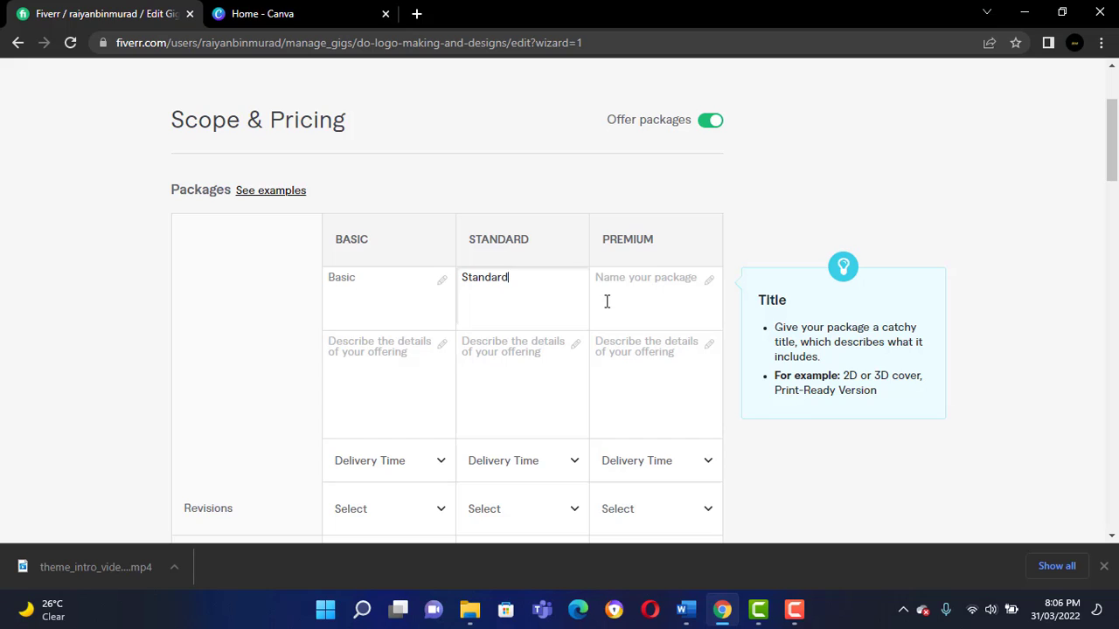
Name the Premium package "Exclusive".
click(627, 278)
text(Ex)
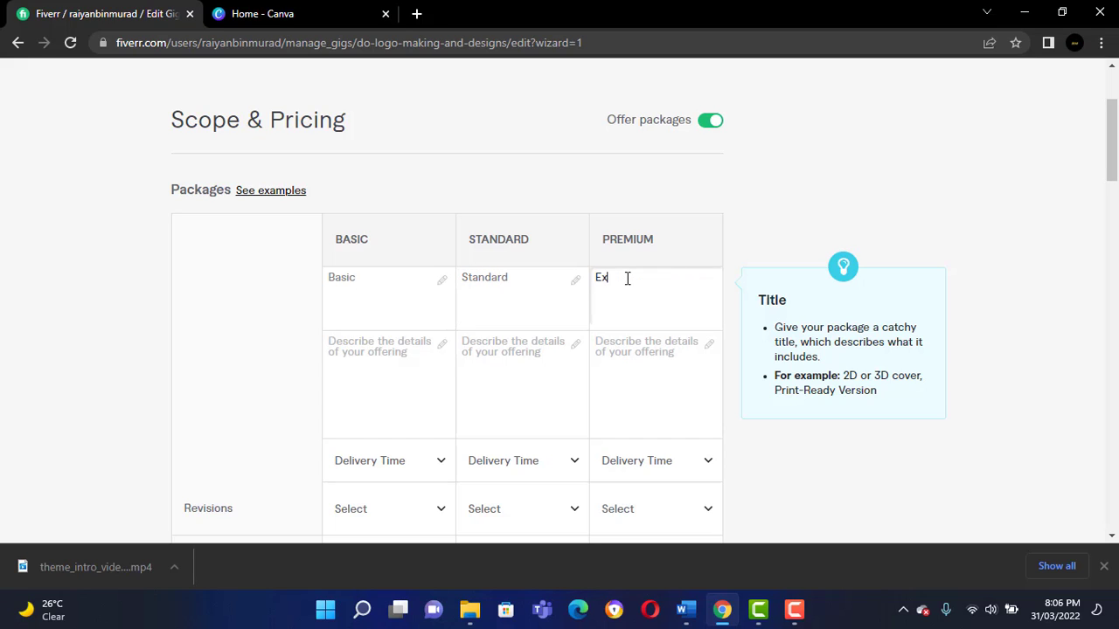
text(clusive)
Describe the Basic package as "2 logo designs+ jpg format+ 2 revisions", with the spelling of "revisions" corrected.
mouse_move(671, 346)
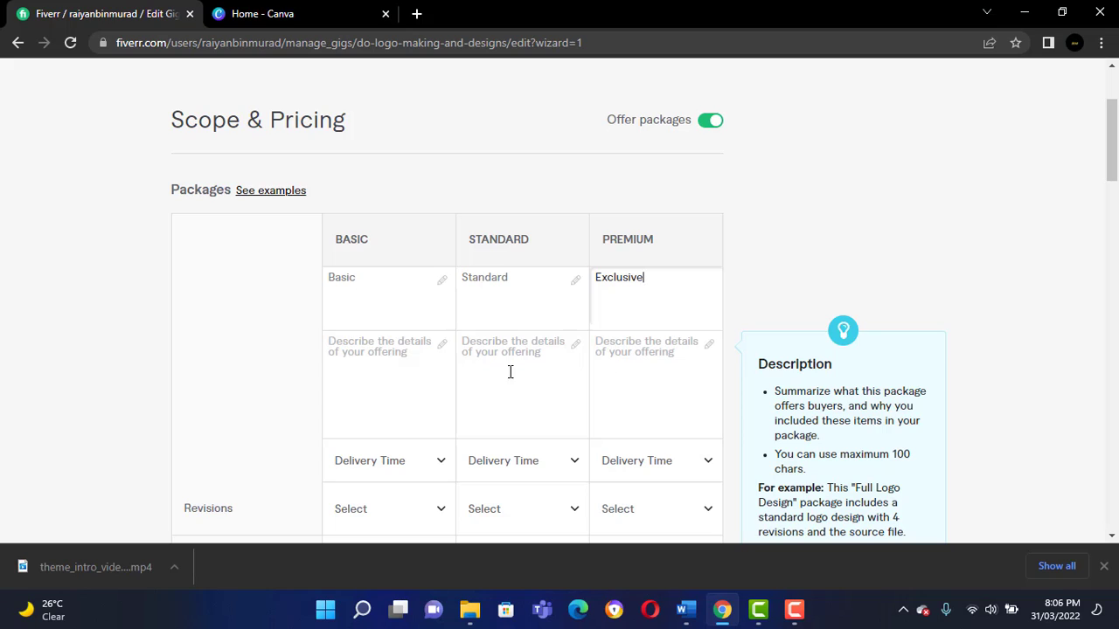
click(393, 346)
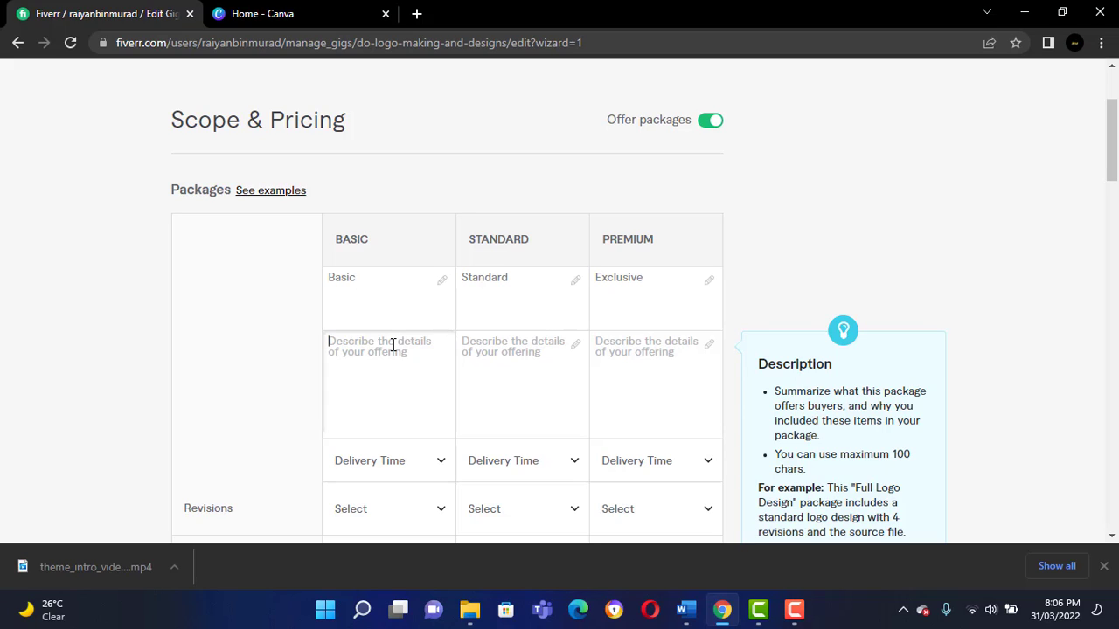
text(2 logo designs)
text(+ jpg format+)
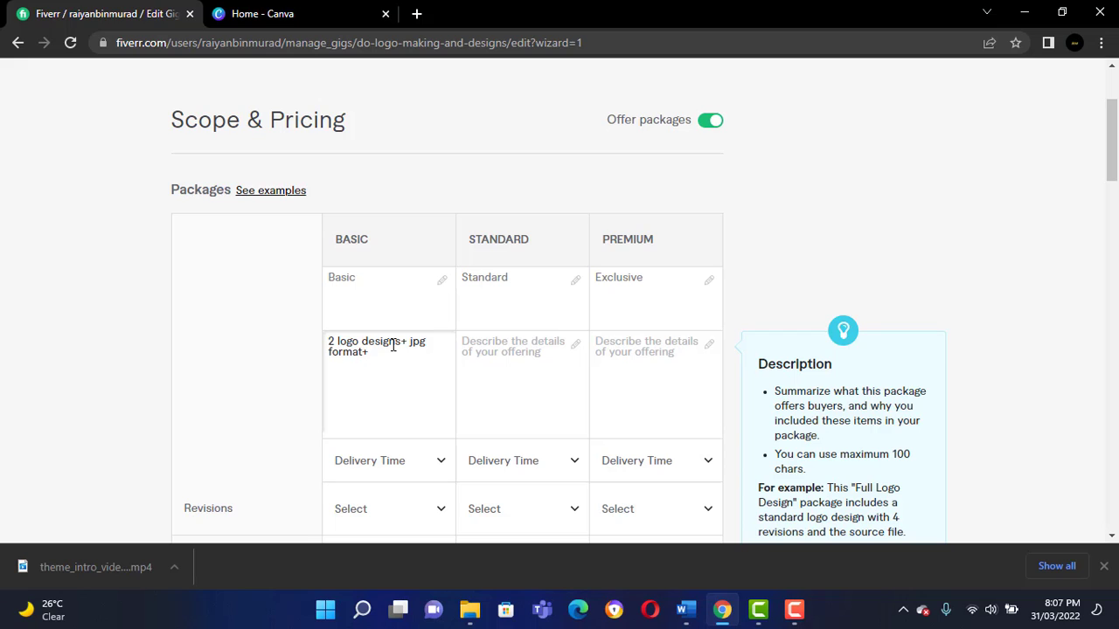
text(2 revisons)
right_click(413, 351)
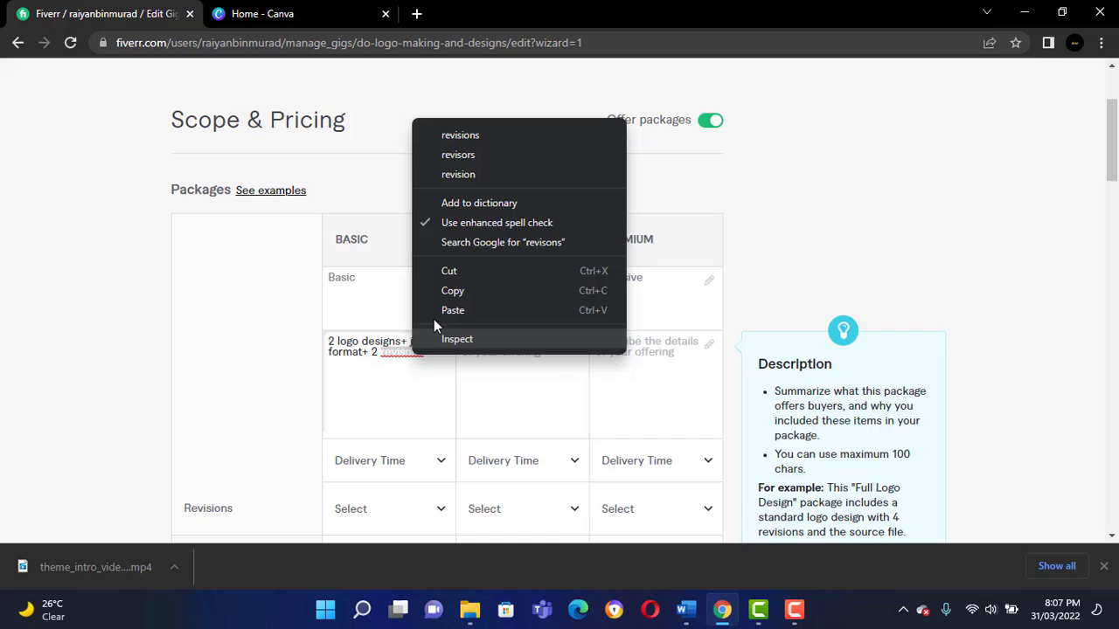
click(556, 134)
Describe the Standard package as "3 logo designs+any format+ 6 revisions".
click(537, 360)
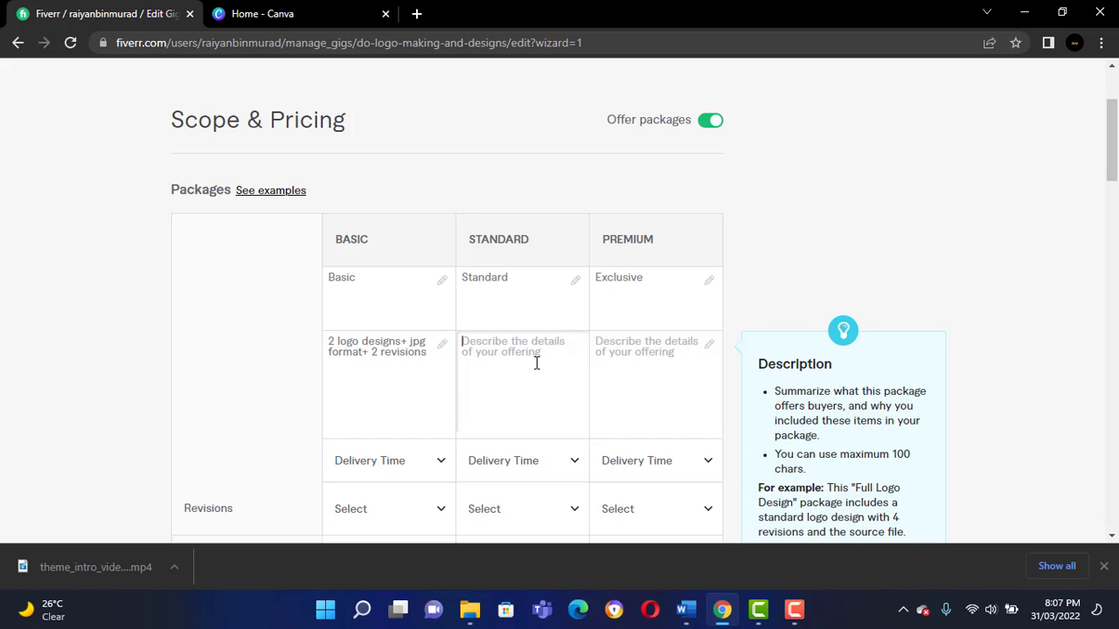
text(3 logo)
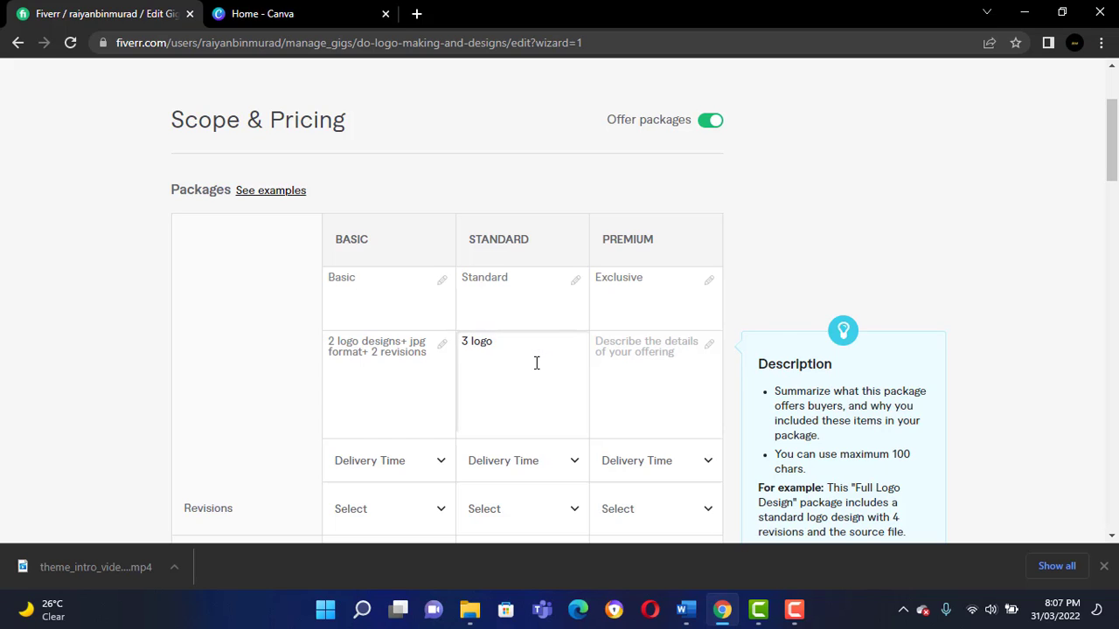
text( designs+any format+ )
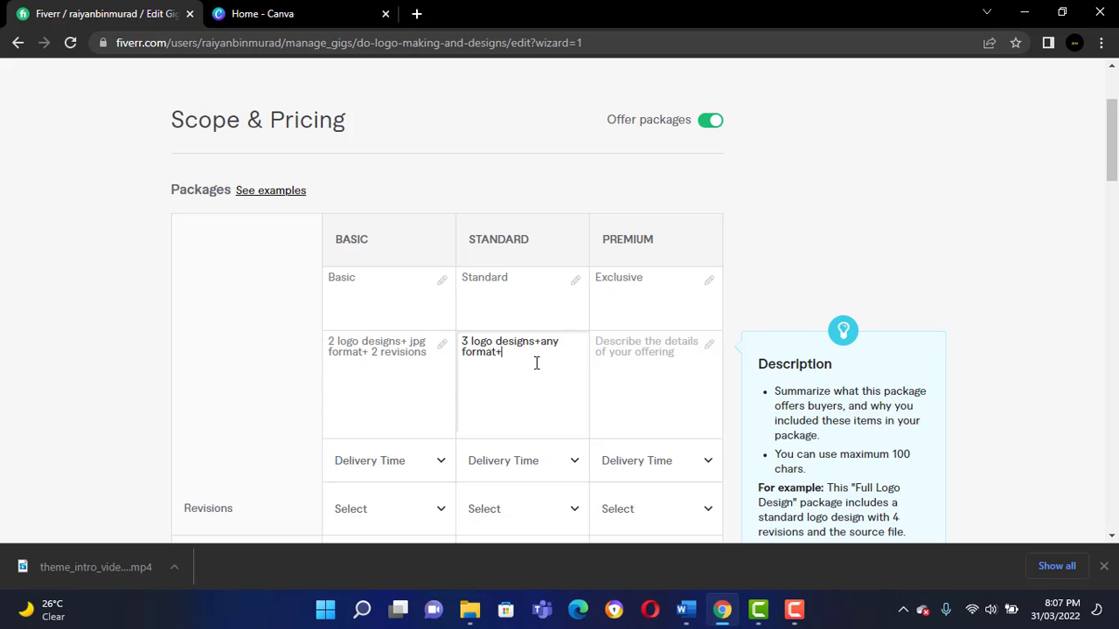
text(6 revisions)
Describe the Premium package as "6 logo designs+ any format+ unlimited revisions+ fast delivery".
click(626, 360)
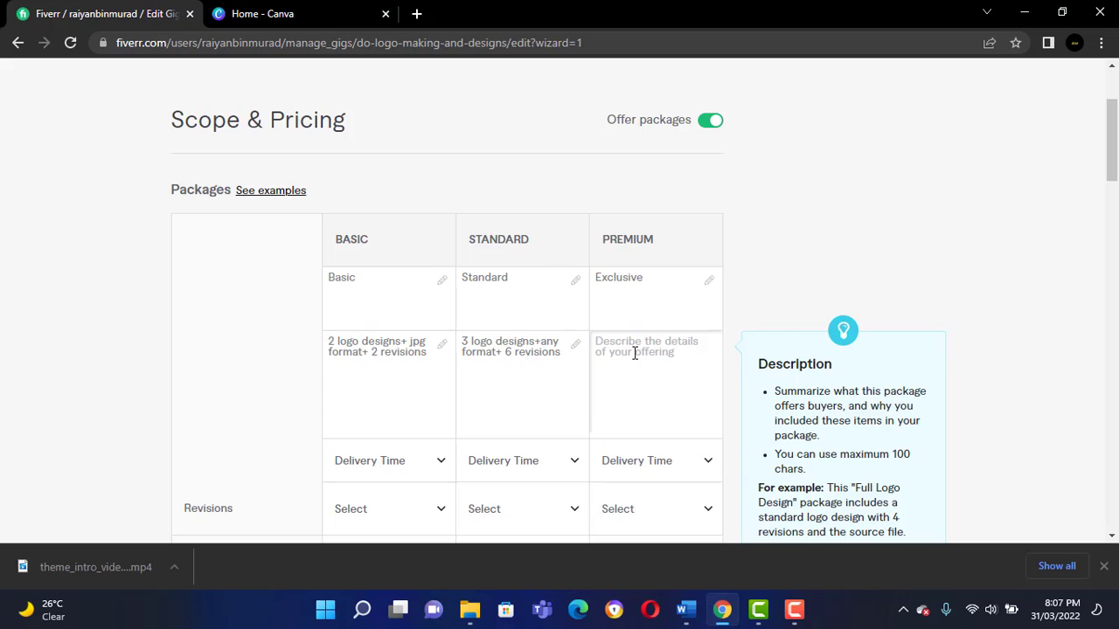
text(6 logo designs)
text(+ any format+ unlimited re)
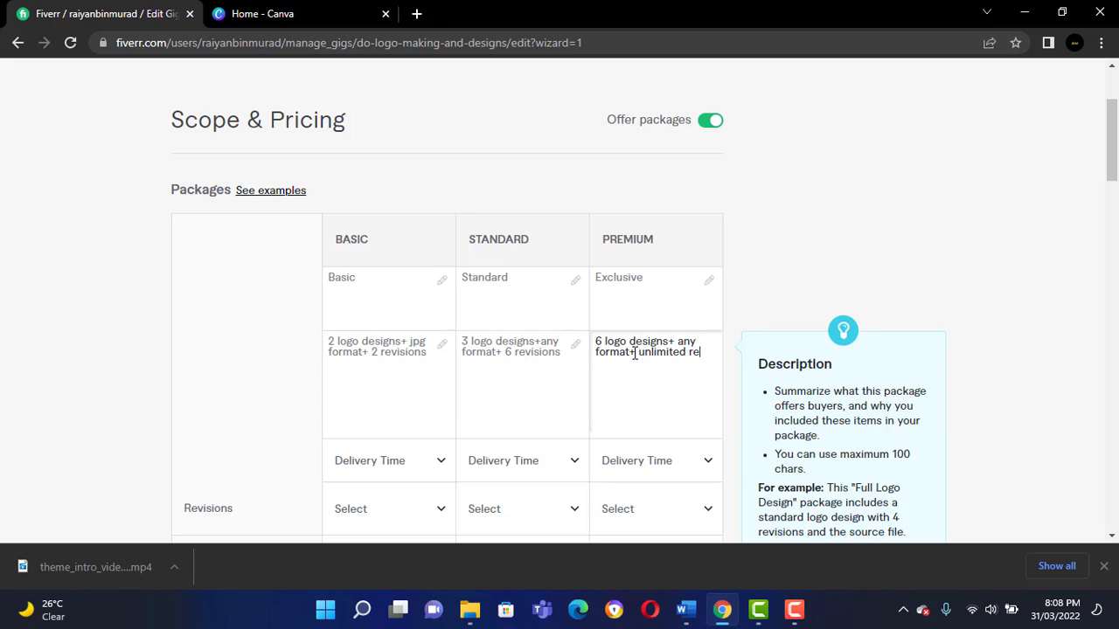
text(visions+ fast delivery)
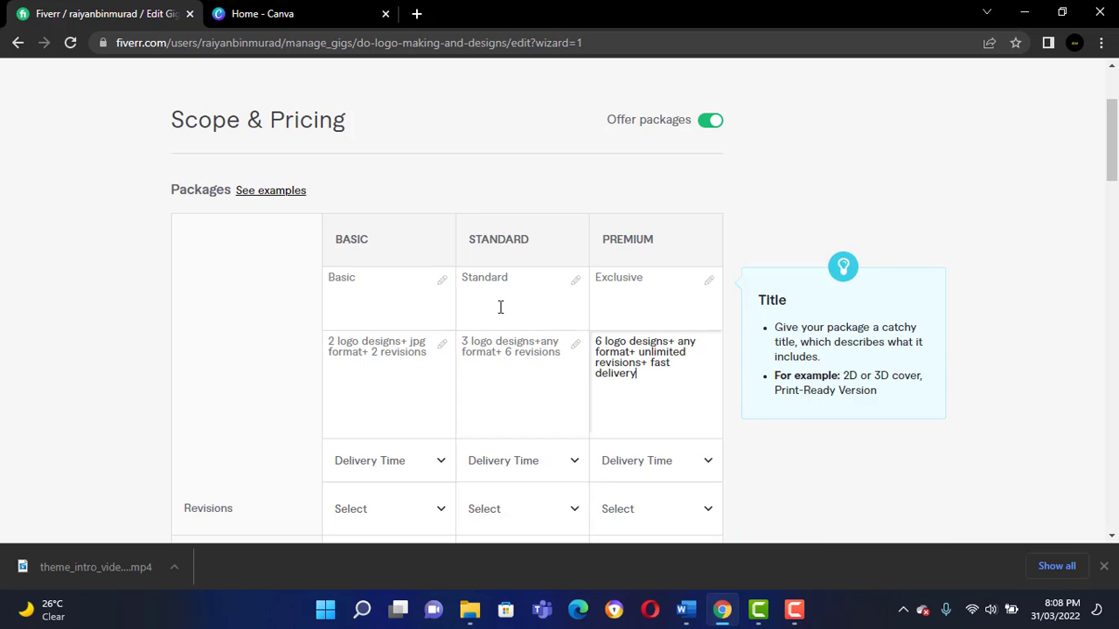
Set the Basic package's delivery time to 3 days.
click(420, 462)
scroll(376, 349, down, 2)
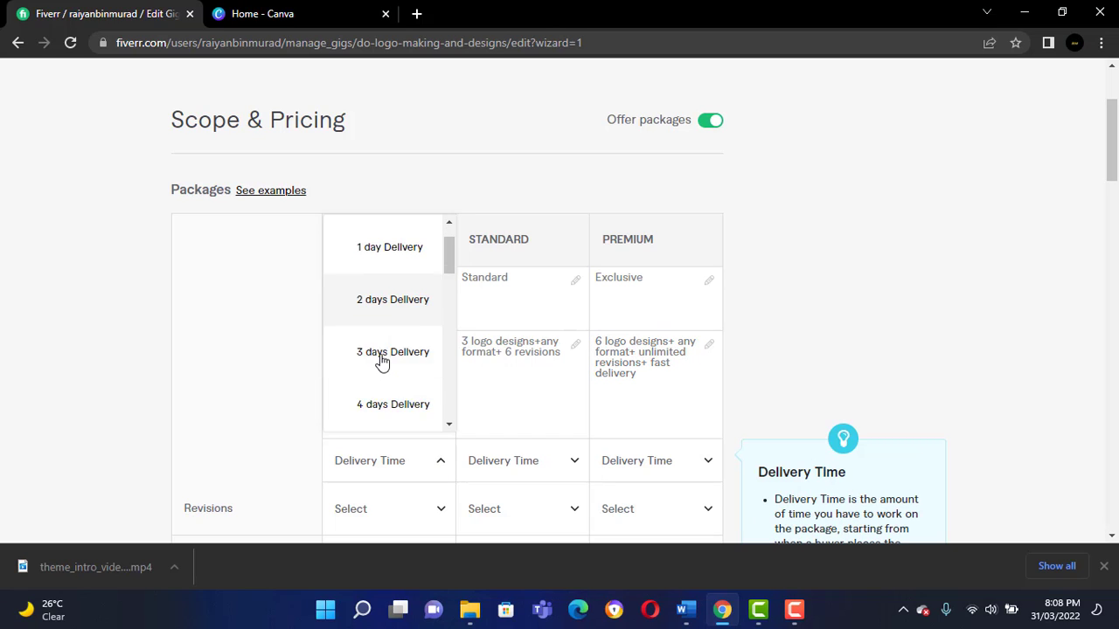
click(387, 331)
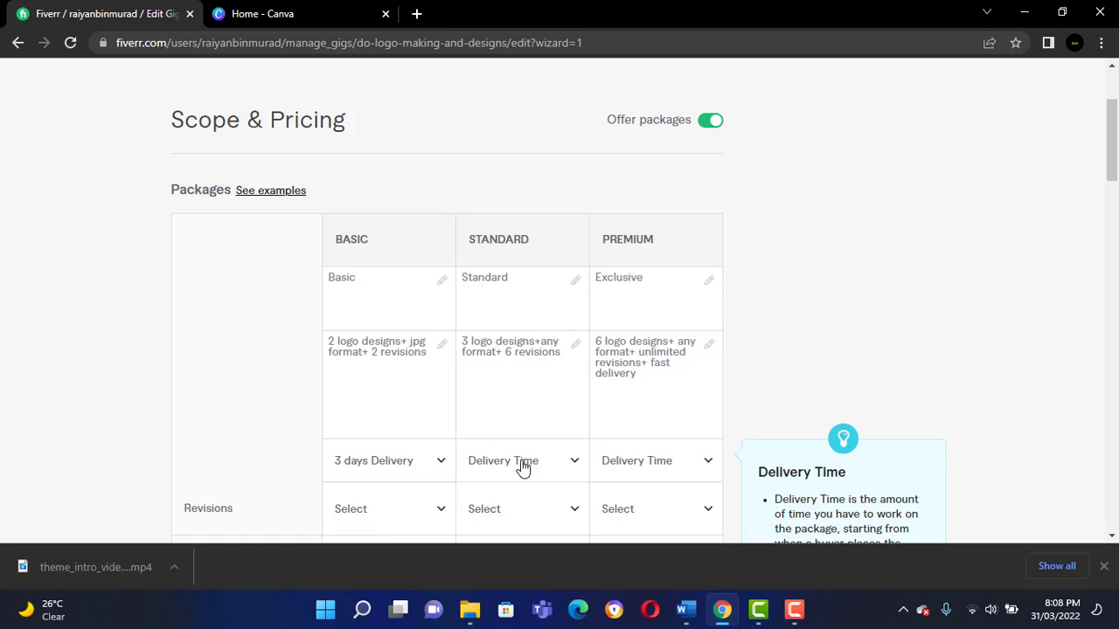
click(521, 464)
scroll(545, 376, down, 1)
Set the Basic package's delivery time to 4 days.
click(382, 470)
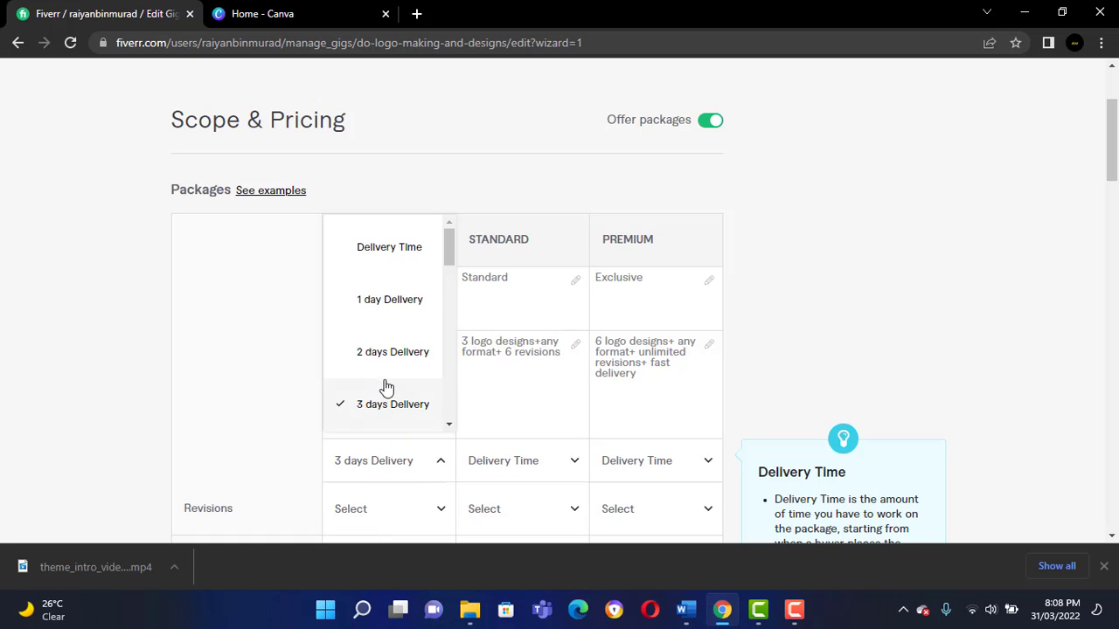
scroll(382, 382, down, 1)
click(382, 375)
Set the delivery time to 3 days for the Standard package and 2 days for the Premium package.
click(534, 468)
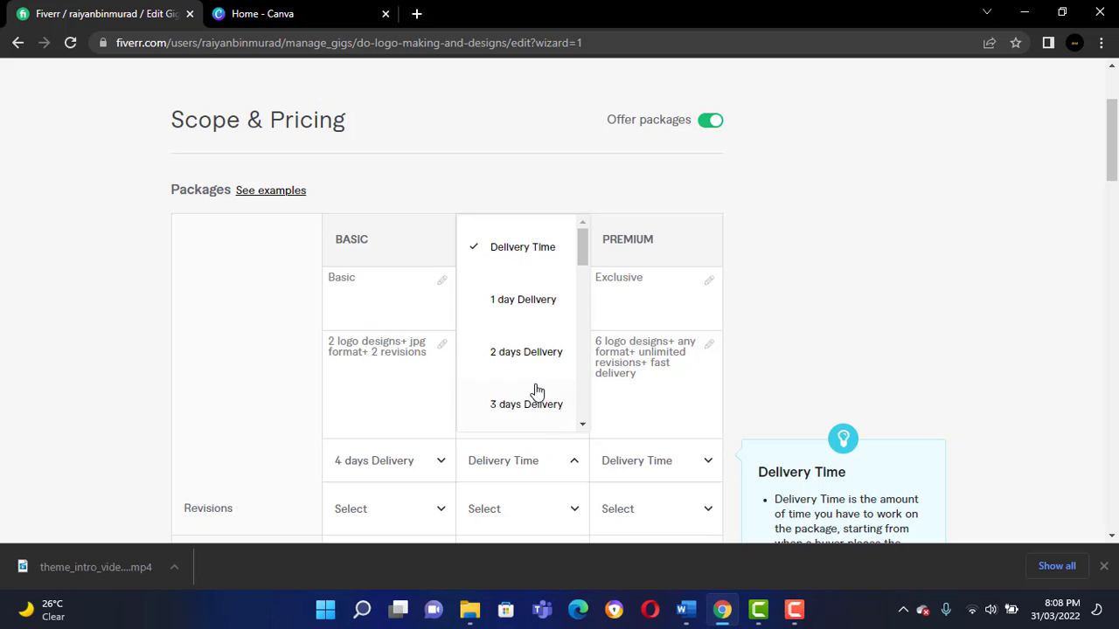
scroll(532, 393, down, 2)
scroll(524, 371, up, 2)
click(531, 403)
click(649, 460)
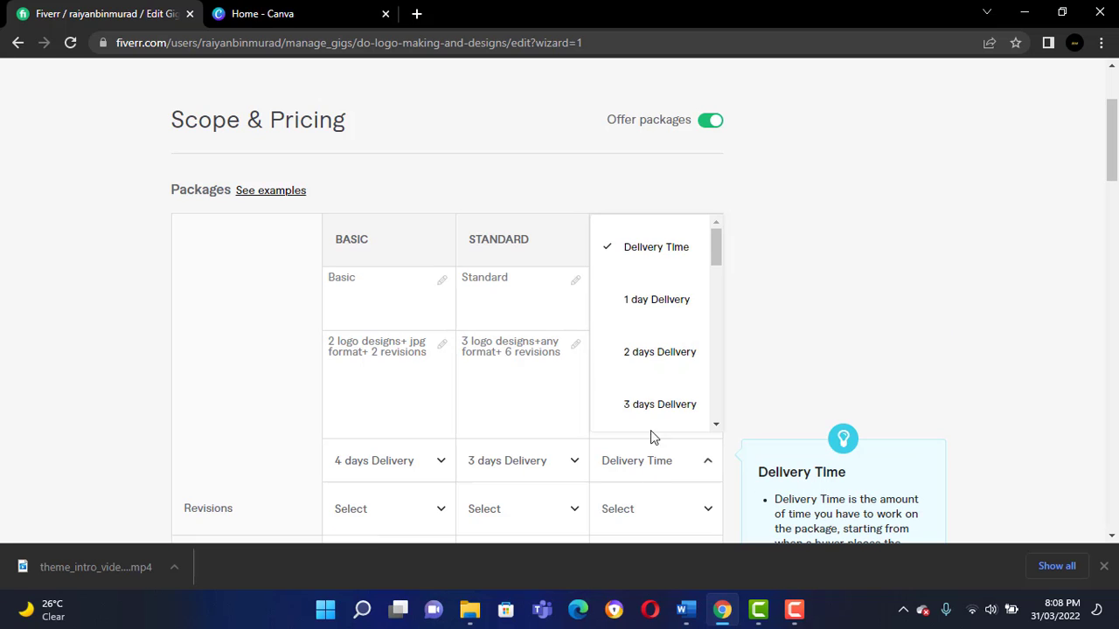
click(651, 353)
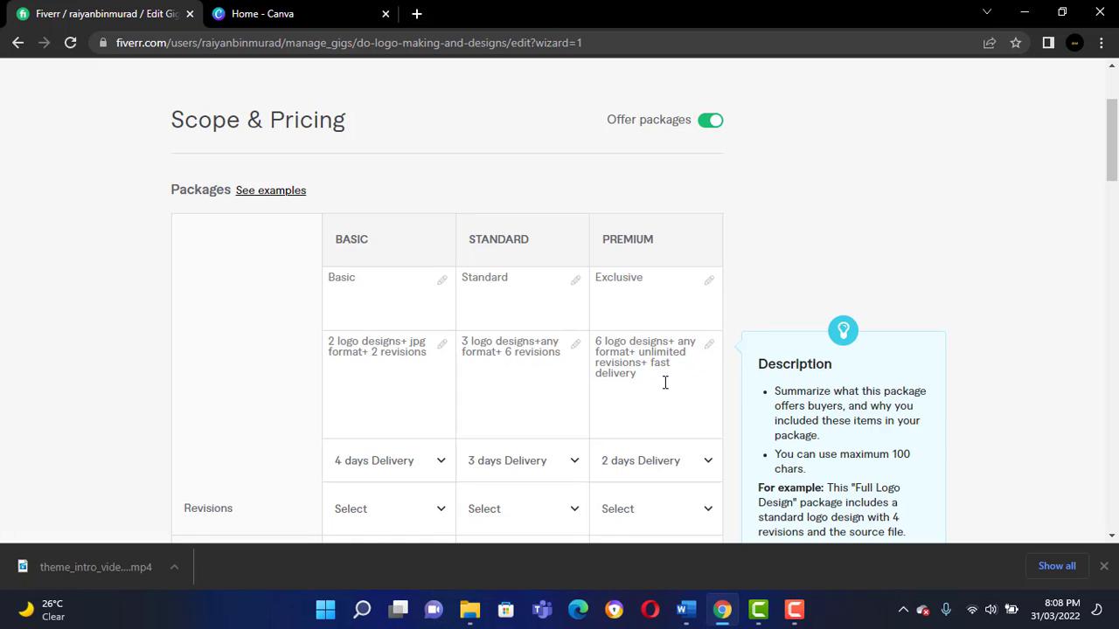
Set the number of revisions for the Basic package to 2.
scroll(636, 407, down, 1)
click(388, 425)
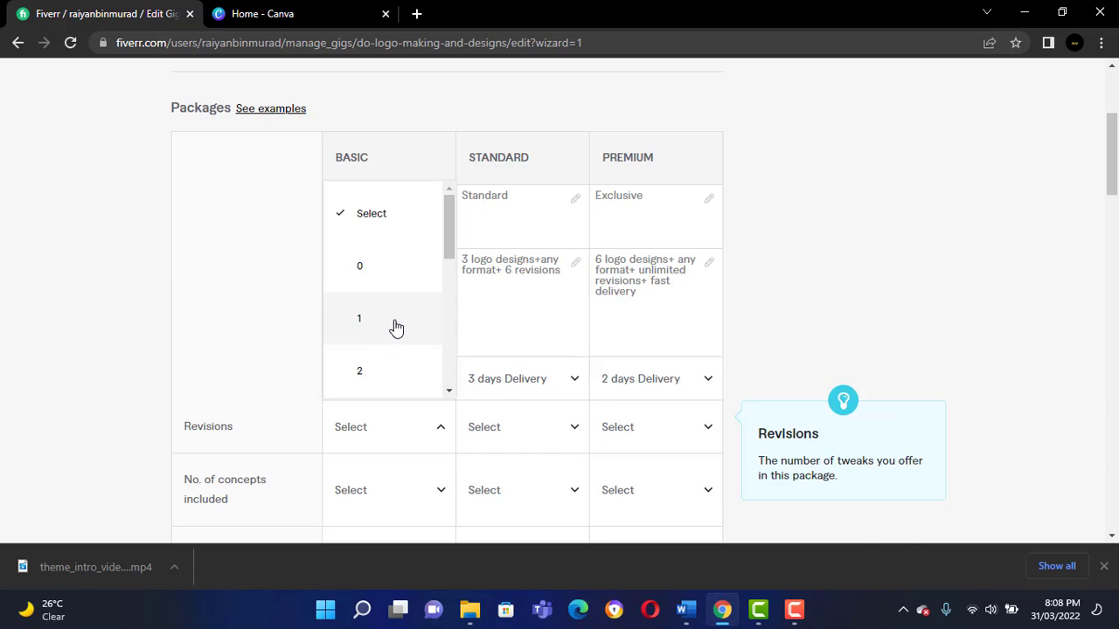
click(499, 390)
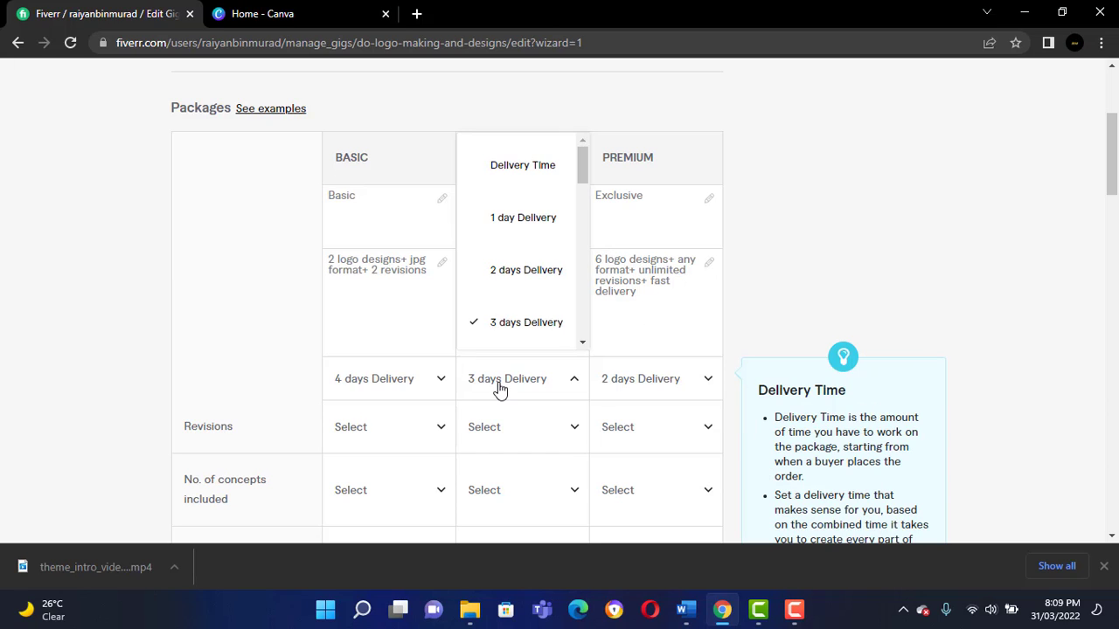
click(404, 378)
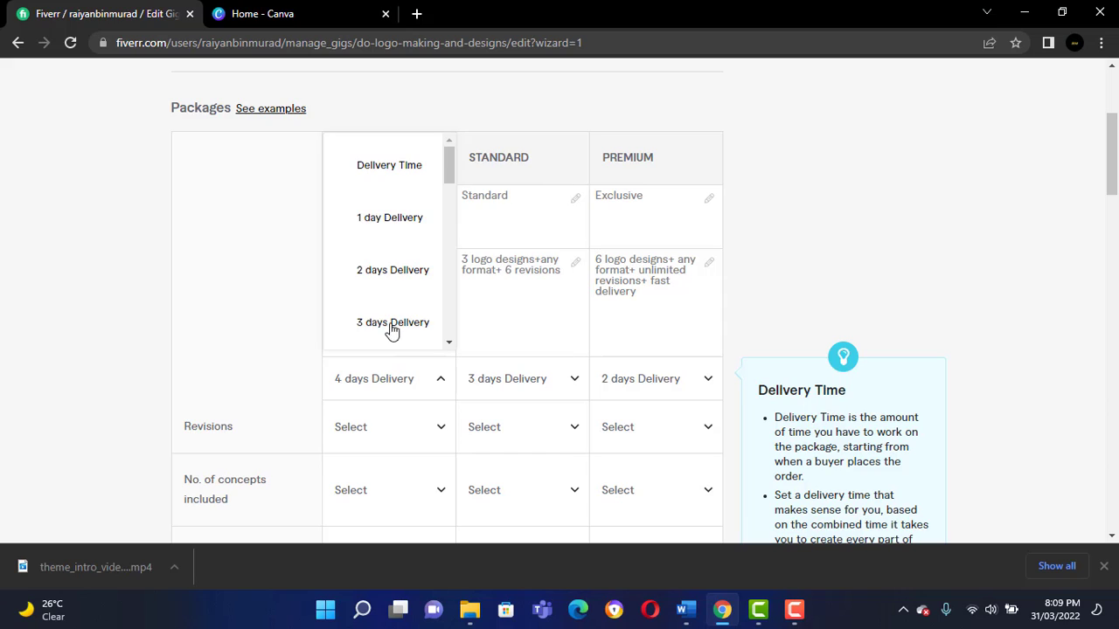
click(380, 426)
click(379, 387)
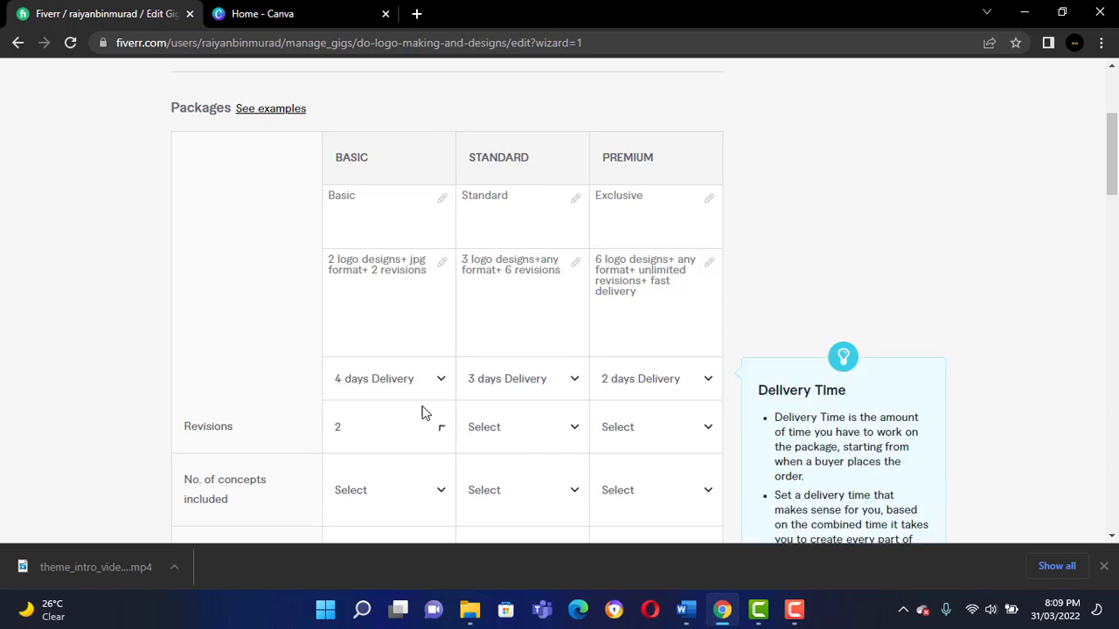
Set the revisions to 6 for the Standard package and UNLIMITED for the Premium package.
click(500, 428)
scroll(503, 363, down, 3)
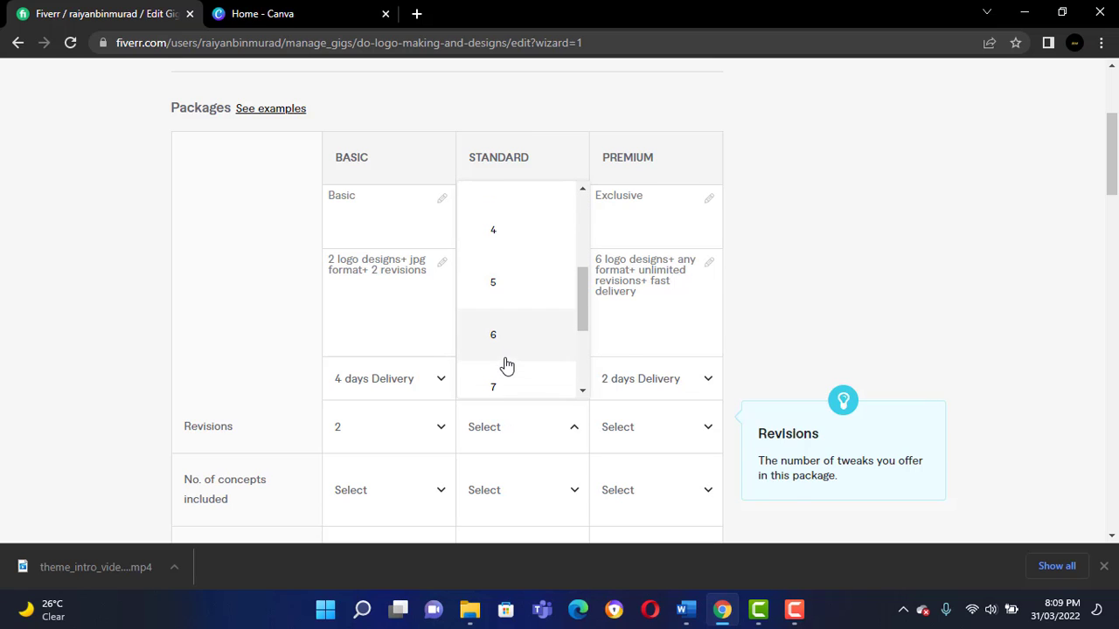
click(507, 364)
click(629, 429)
scroll(630, 332, down, 3)
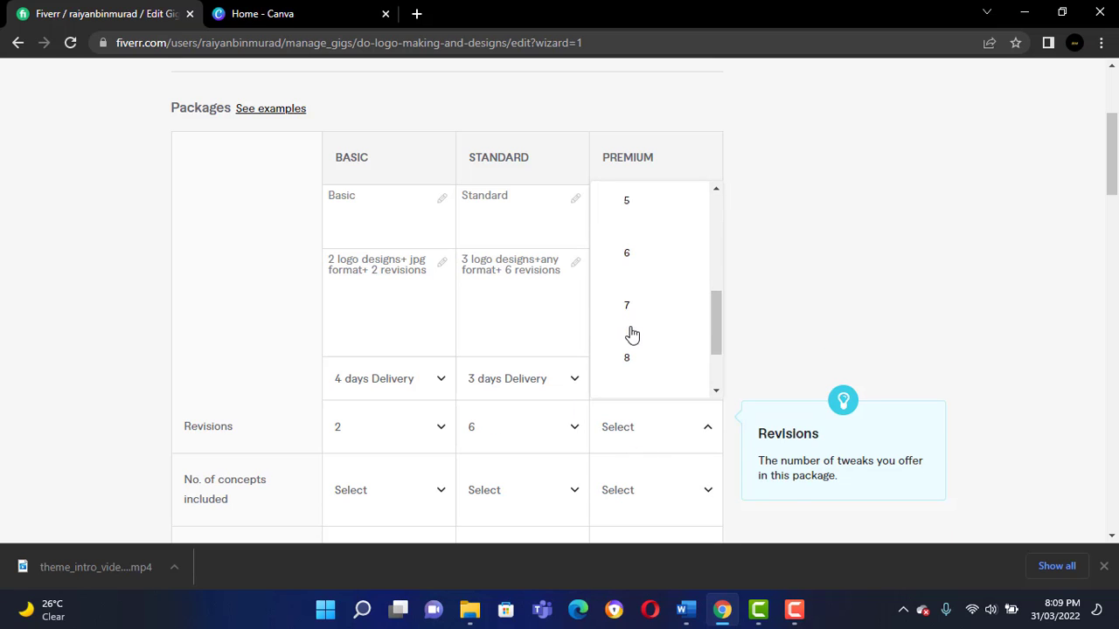
scroll(633, 336, down, 2)
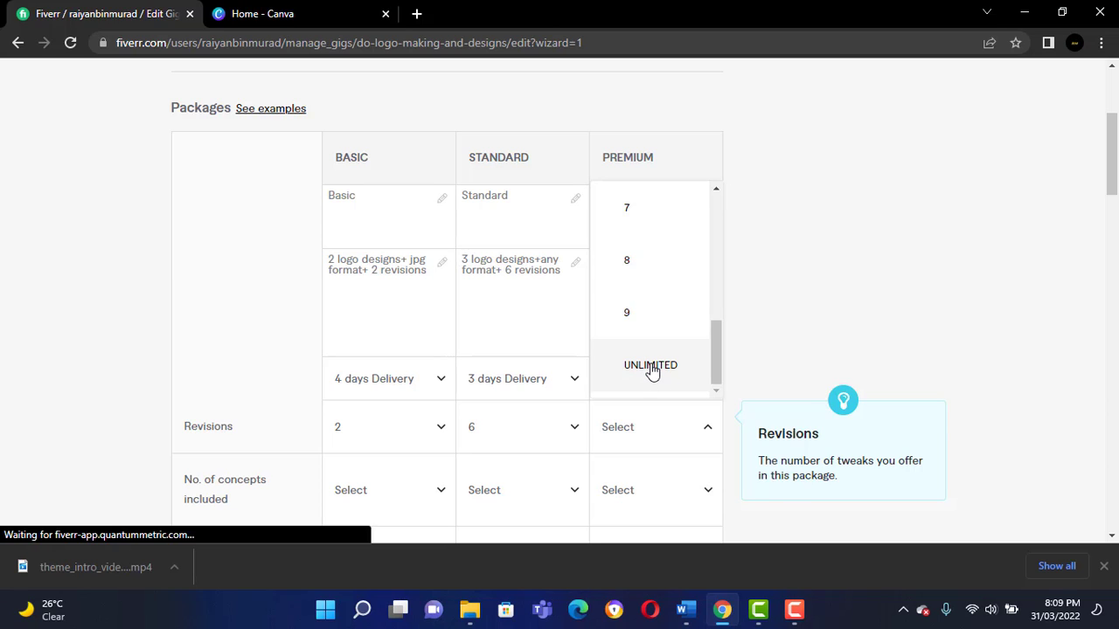
click(651, 367)
Insert the word "concepts" after "2 logo designs" in the Basic package description.
scroll(589, 444, down, 1)
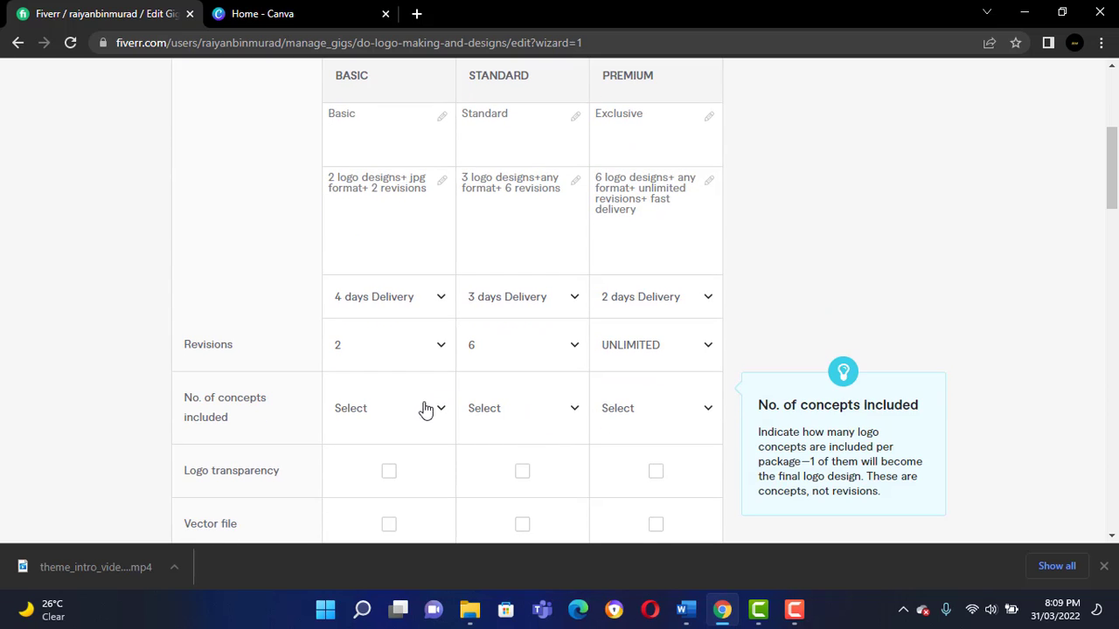
scroll(385, 411, up, 1)
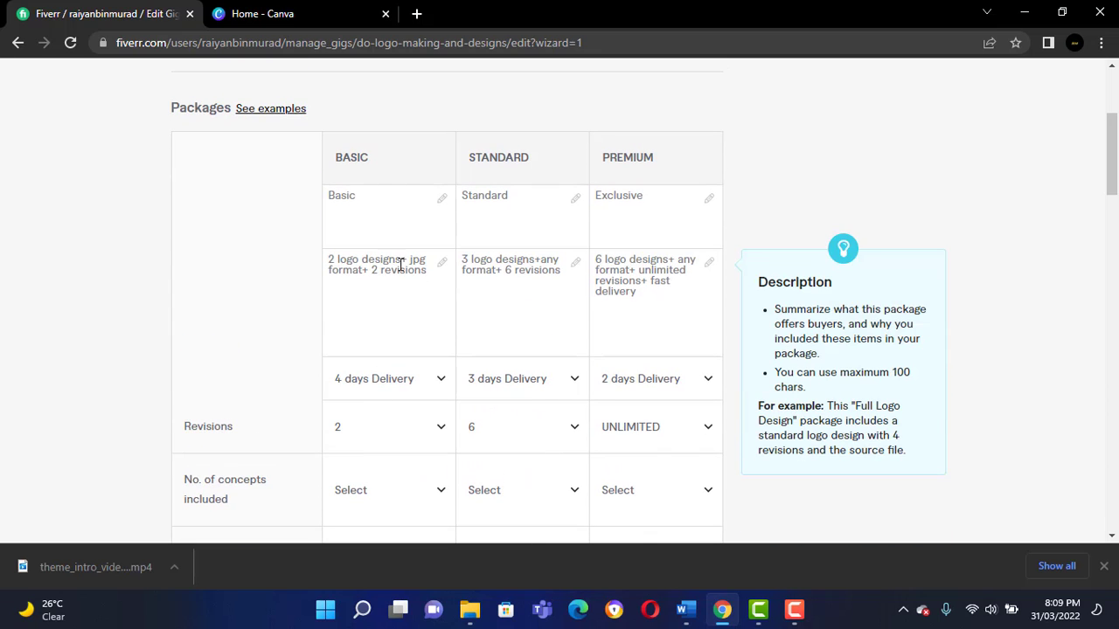
click(401, 264)
text(c)
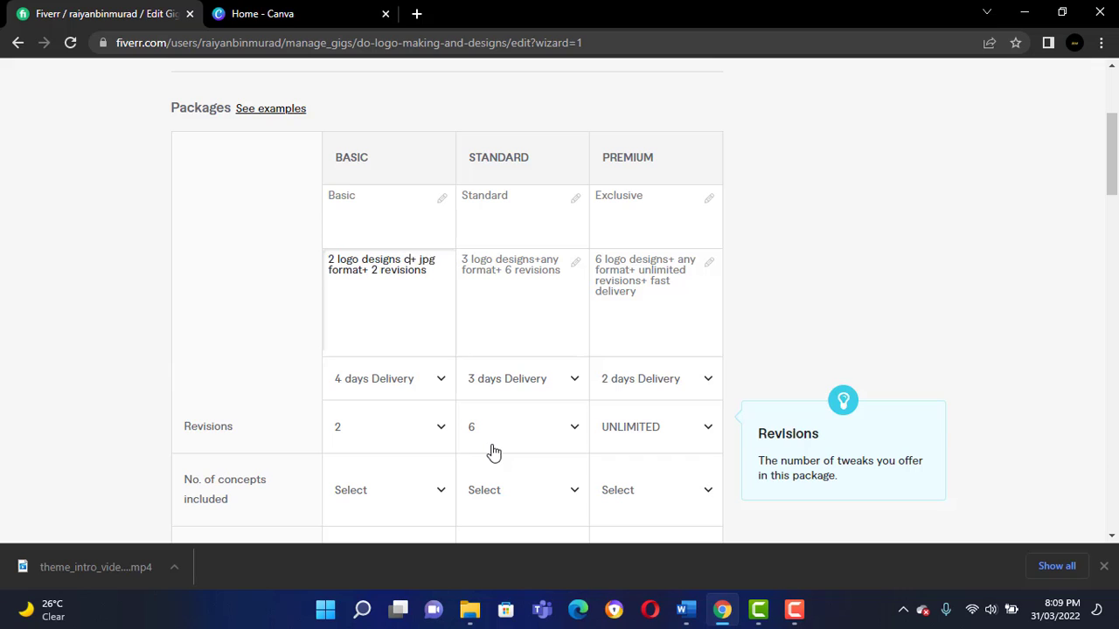
text(oncepts)
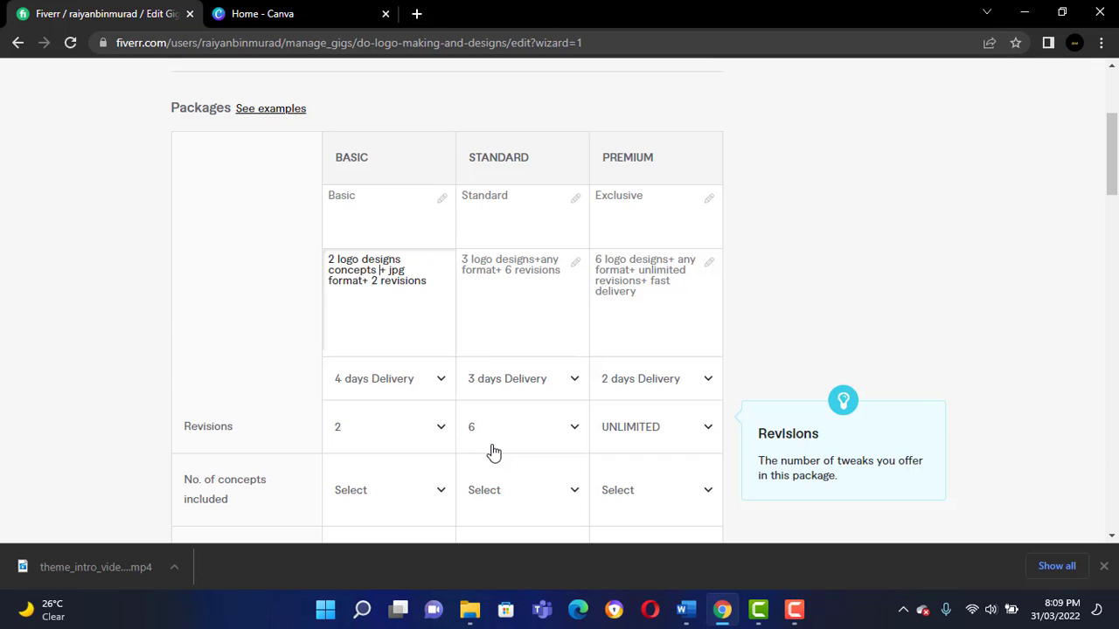
Insert the word "concepts" after "logo designs" in the Standard and Premium package descriptions.
click(533, 260)
text(con)
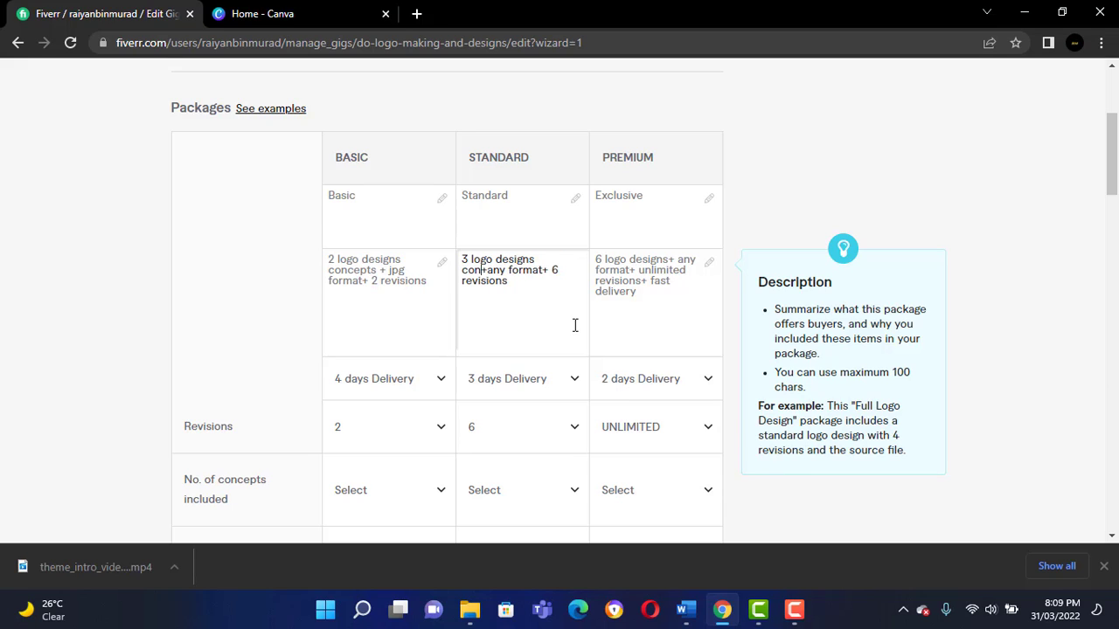
text(cepts)
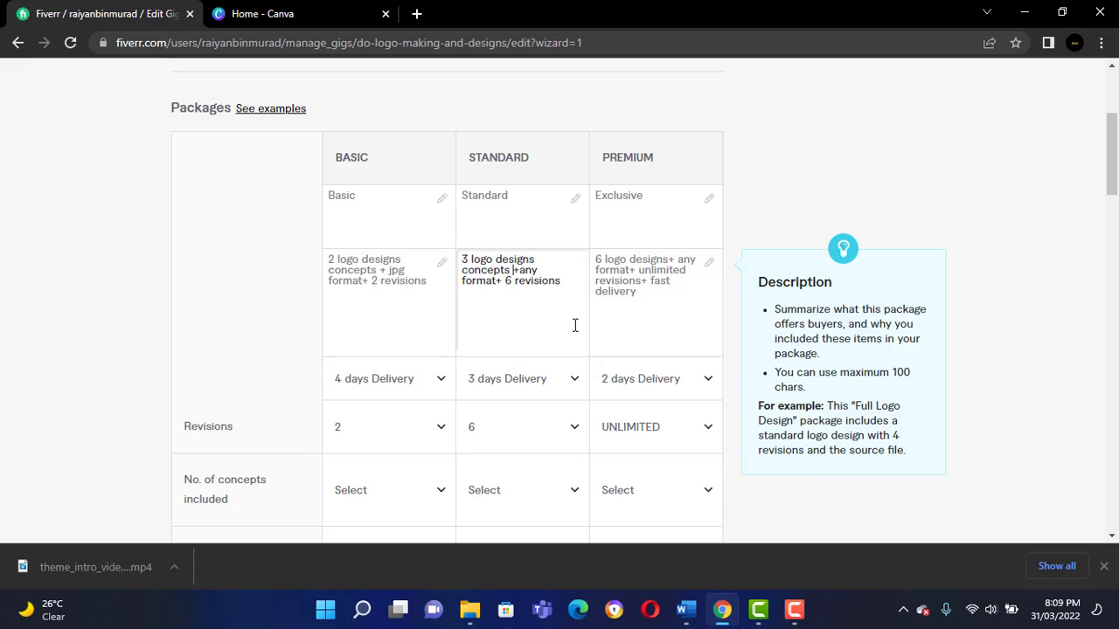
click(667, 259)
text(con)
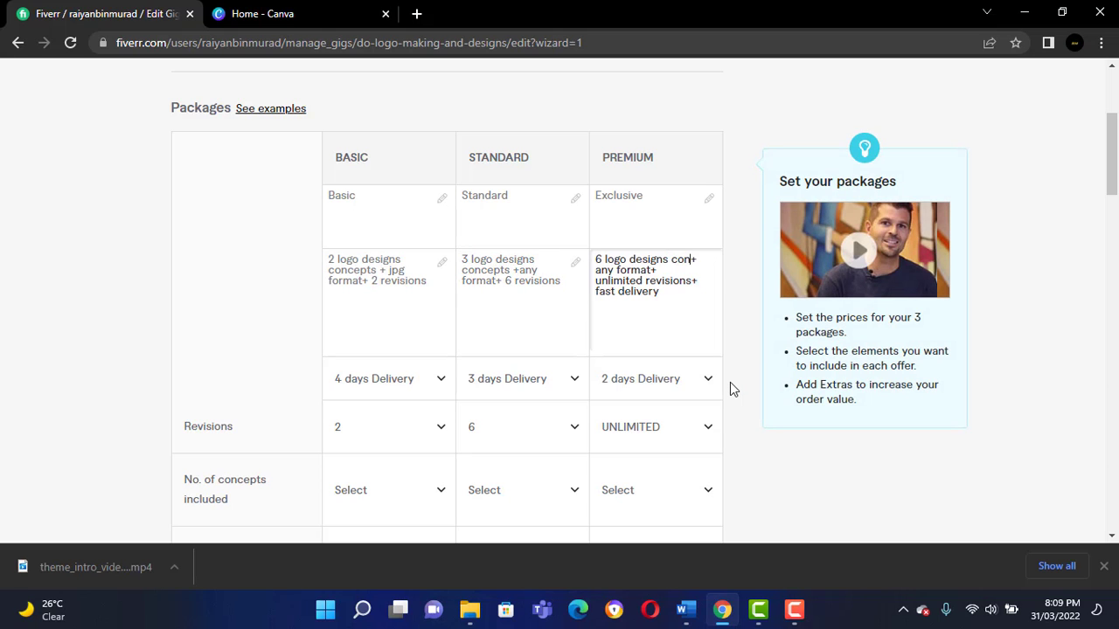
text(cepts)
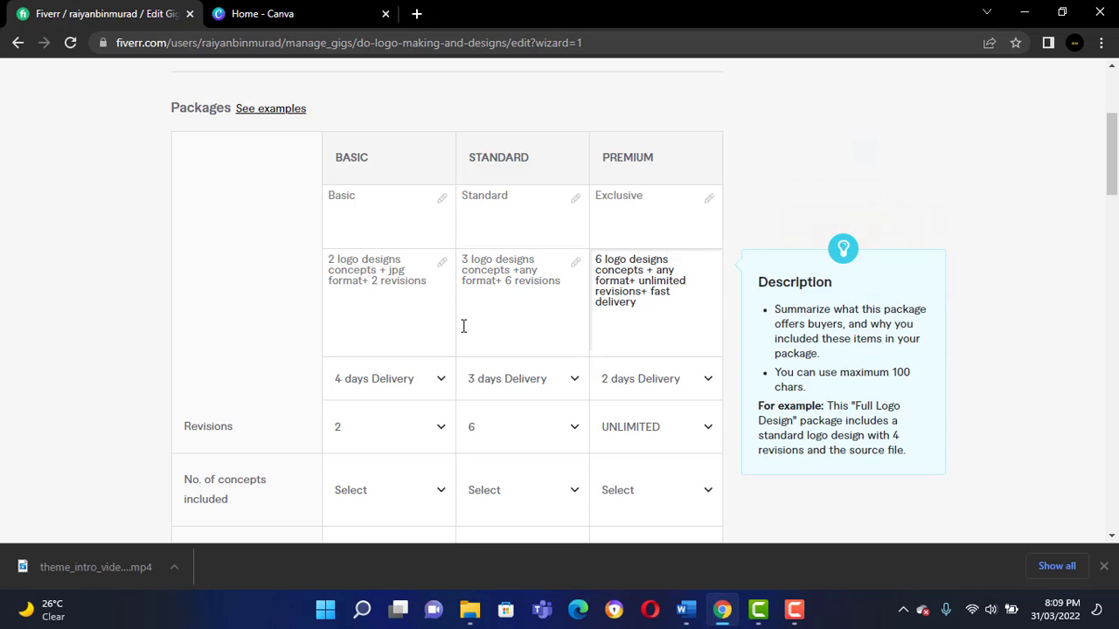
Set the number of concepts included in the Premium package to 5.
scroll(463, 326, down, 1)
click(407, 406)
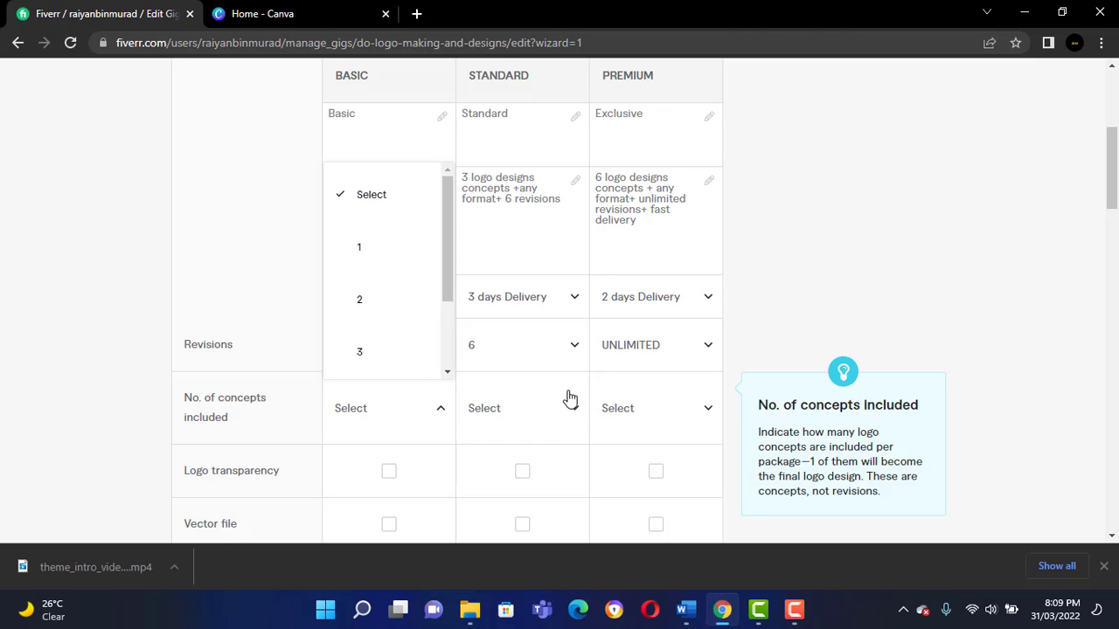
click(678, 400)
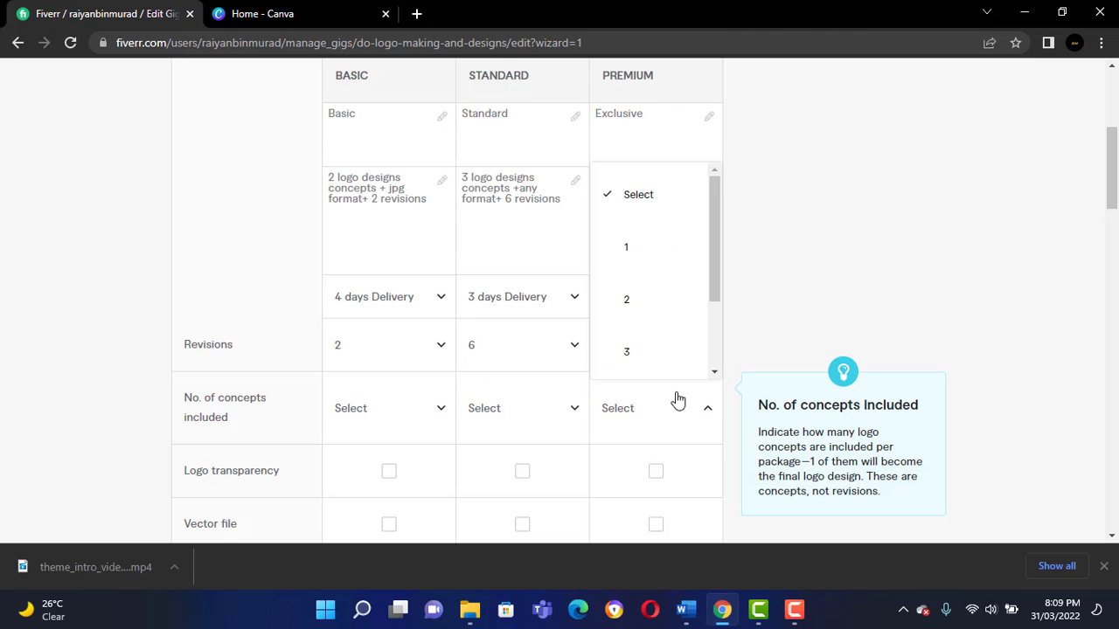
scroll(649, 316, down, 2)
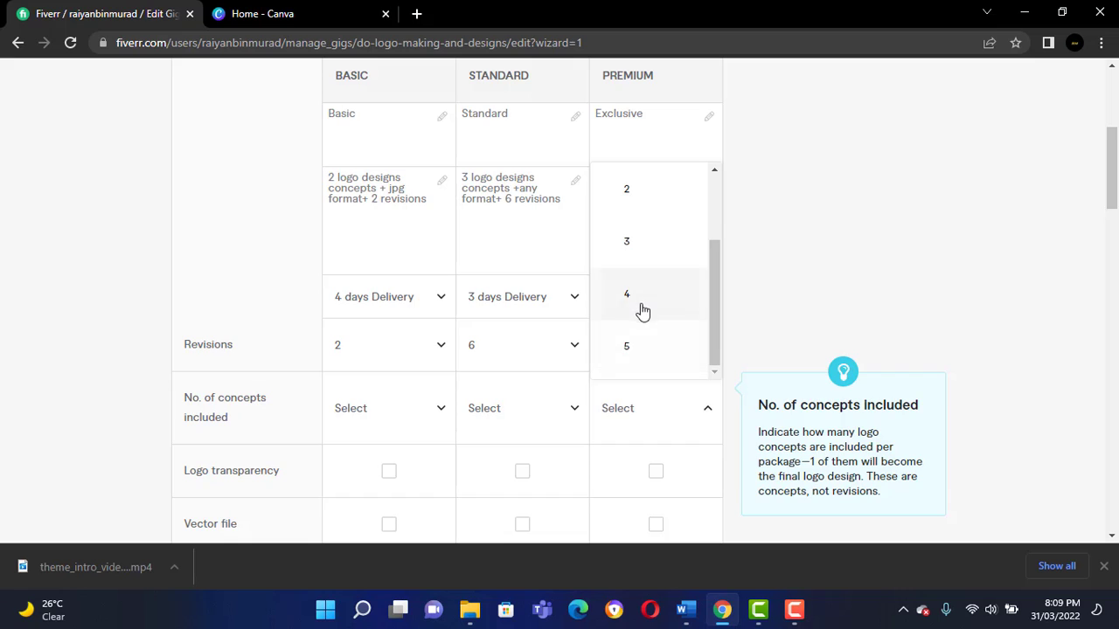
scroll(642, 312, down, 1)
scroll(639, 306, up, 2)
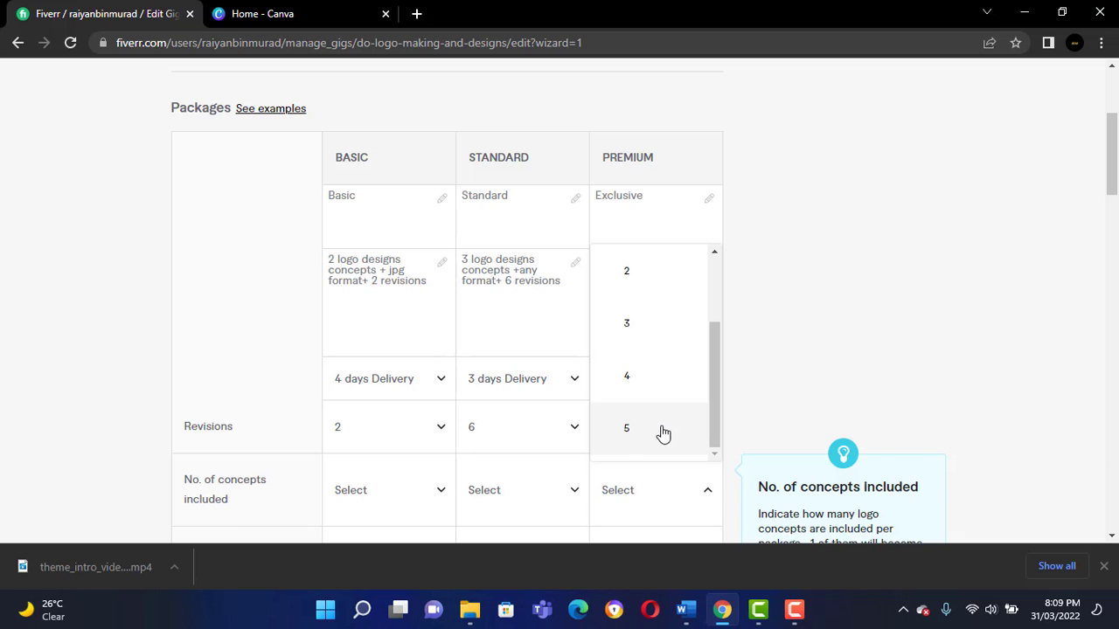
click(662, 428)
Change the number of logo designs in the Premium package description to 5.
click(603, 259)
key(BackSpace)
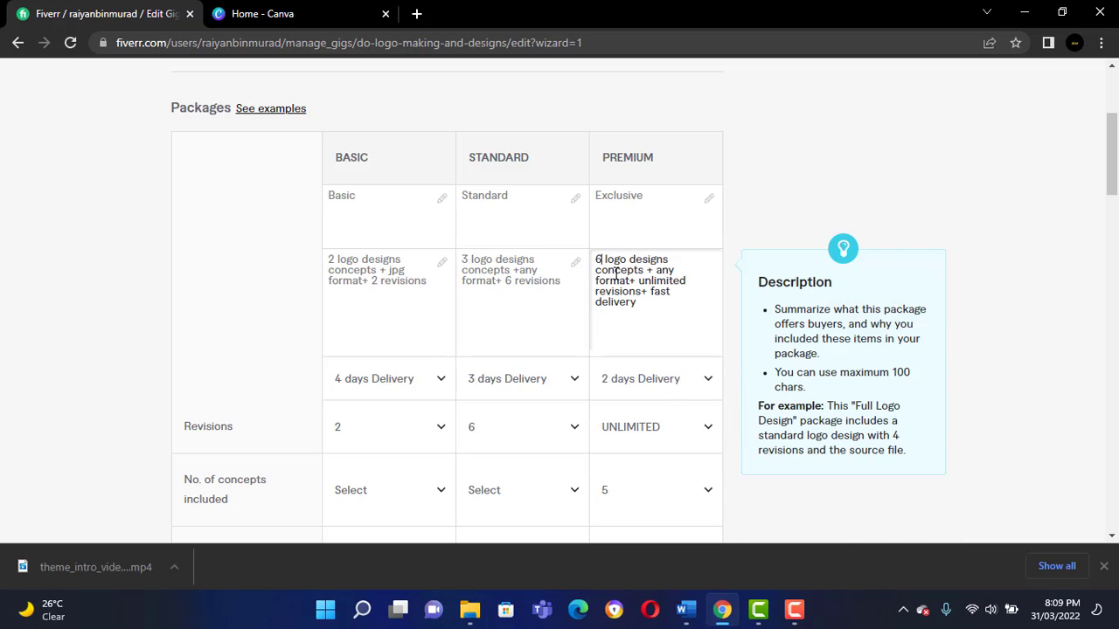
text(5)
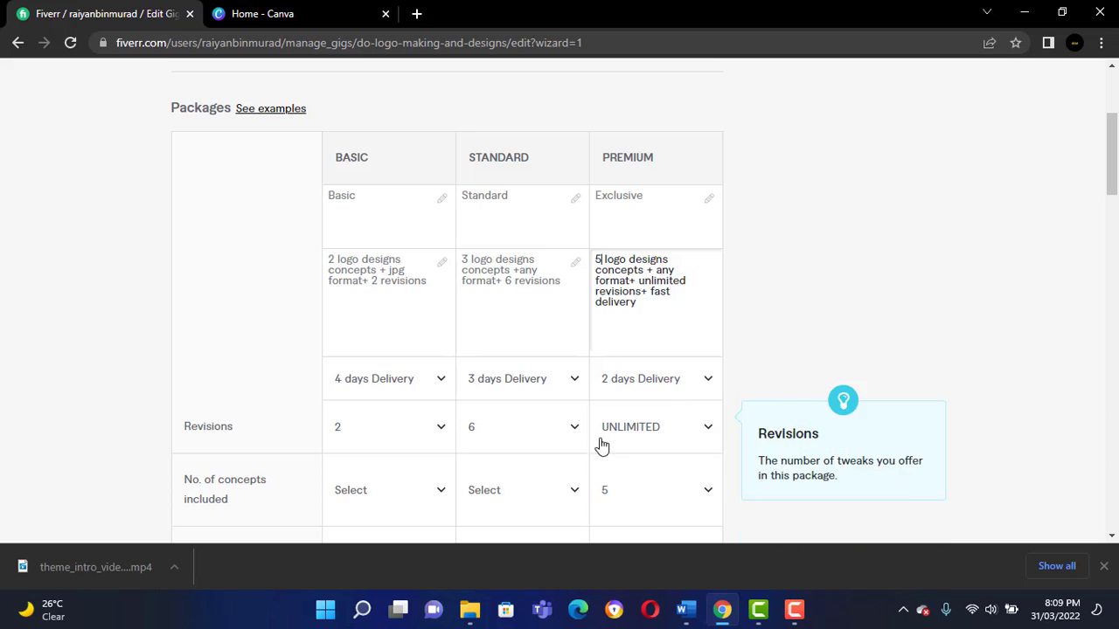
Set the number of concepts included to 3 for the Standard package and 2 for the Basic package.
click(537, 492)
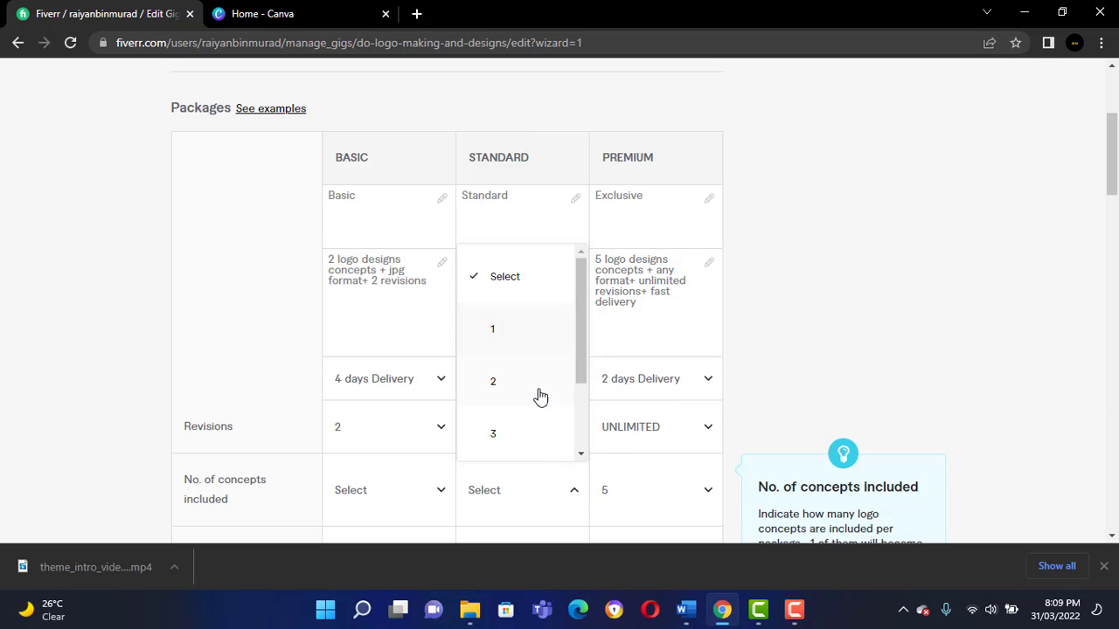
click(530, 436)
click(351, 487)
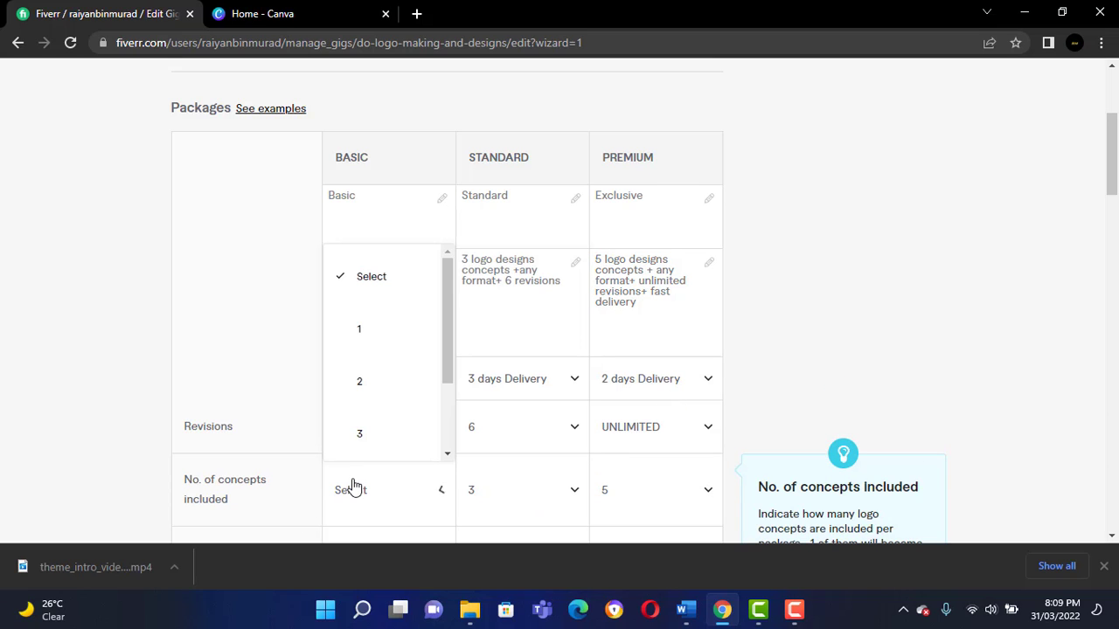
click(395, 384)
Include logo transparency in the Standard and Premium packages.
scroll(524, 425, down, 3)
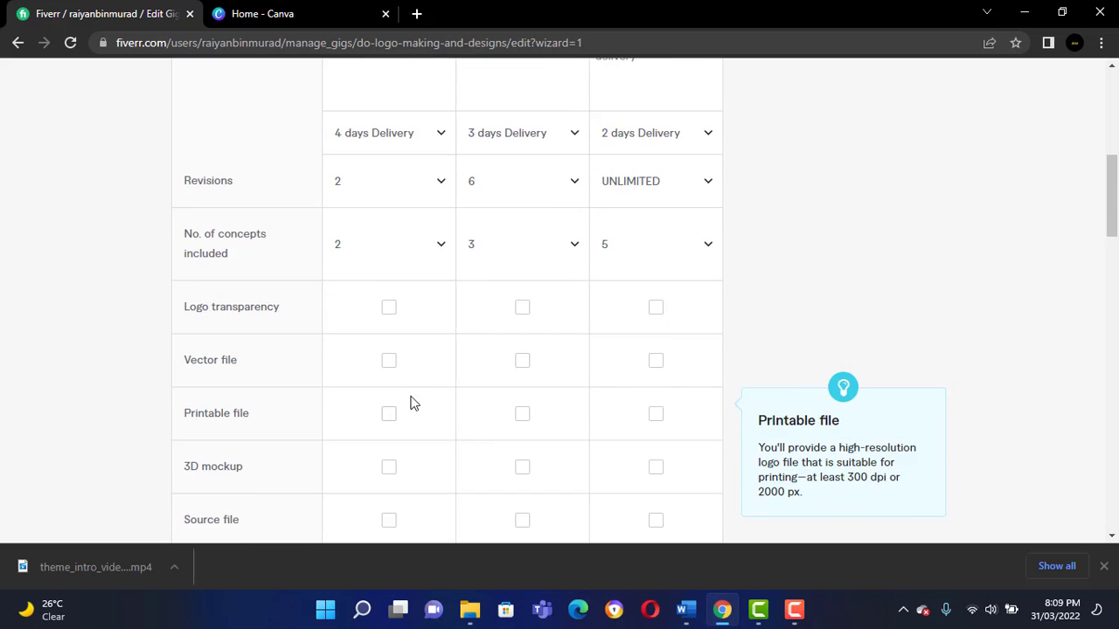
scroll(402, 398, down, 2)
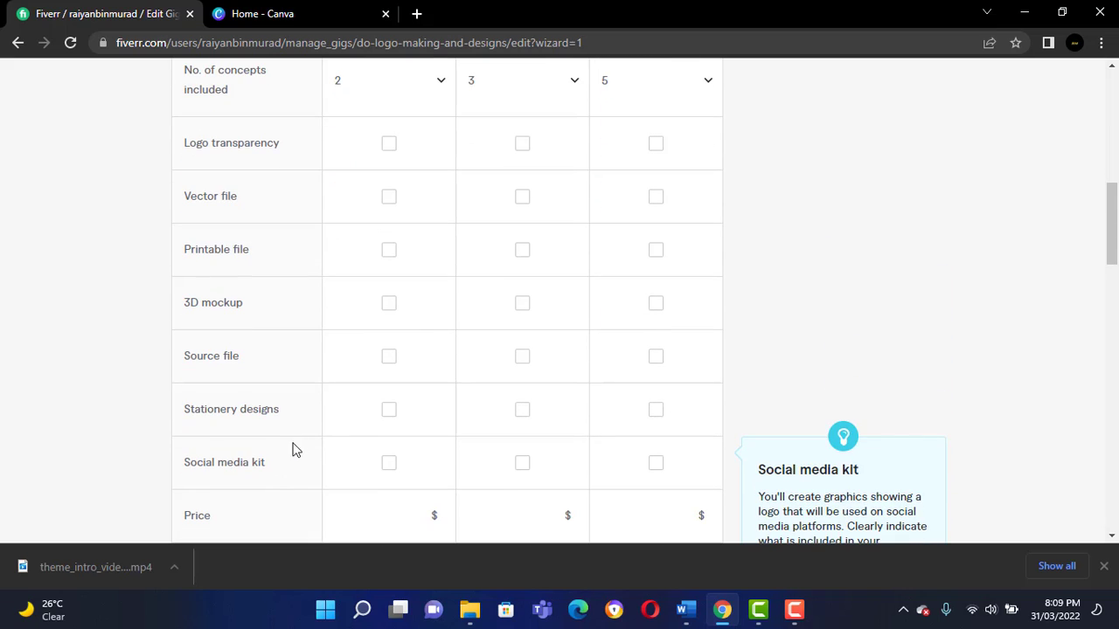
scroll(310, 459, down, 1)
scroll(298, 428, up, 2)
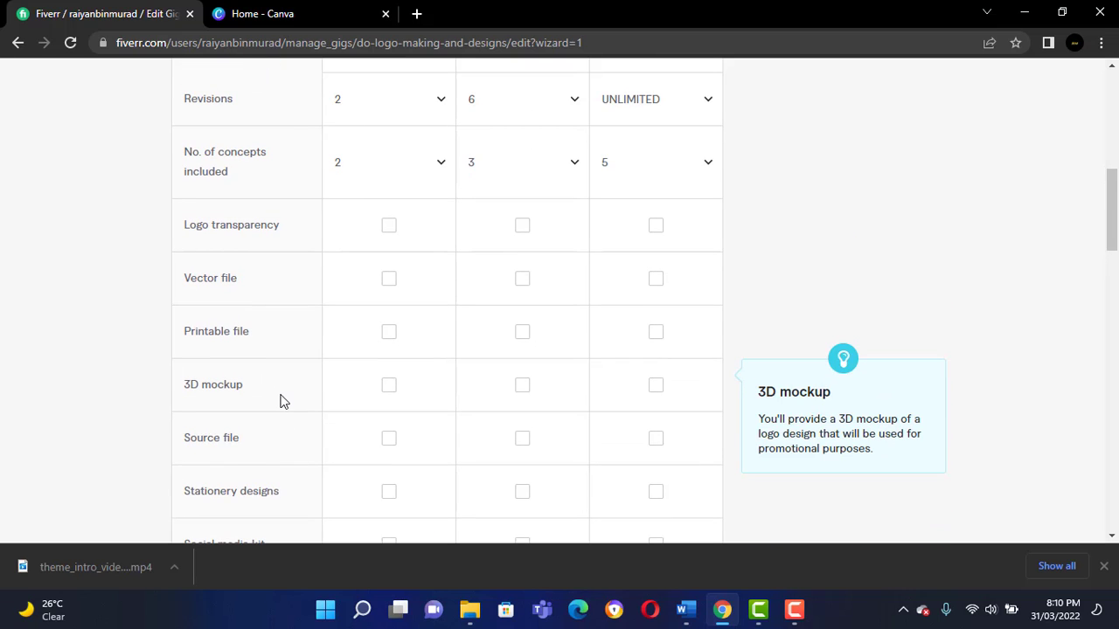
scroll(281, 400, up, 1)
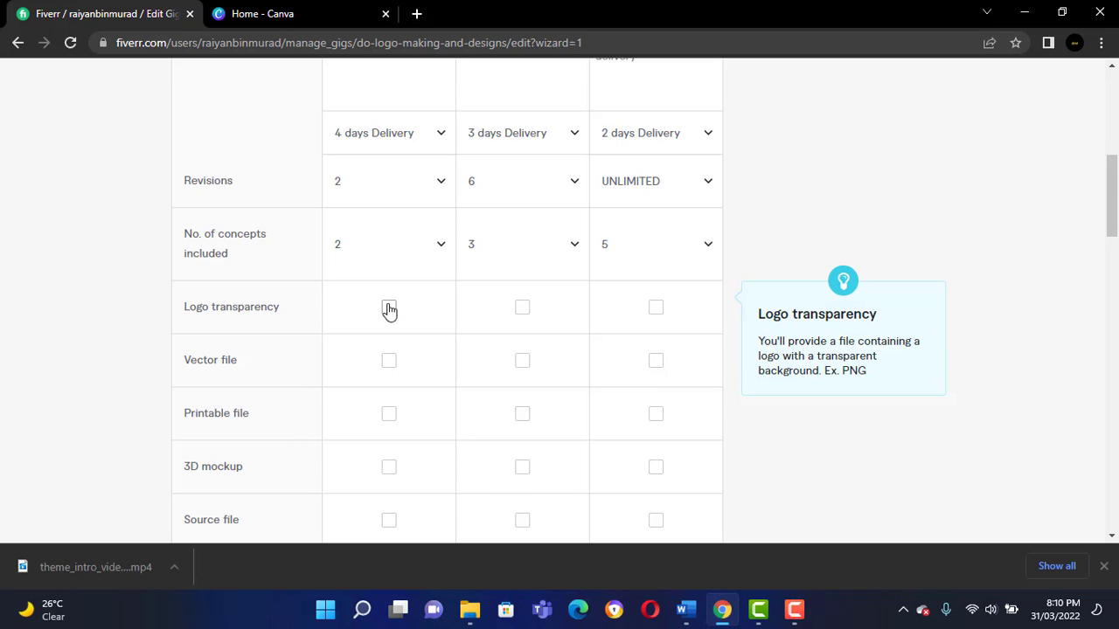
scroll(389, 314, up, 2)
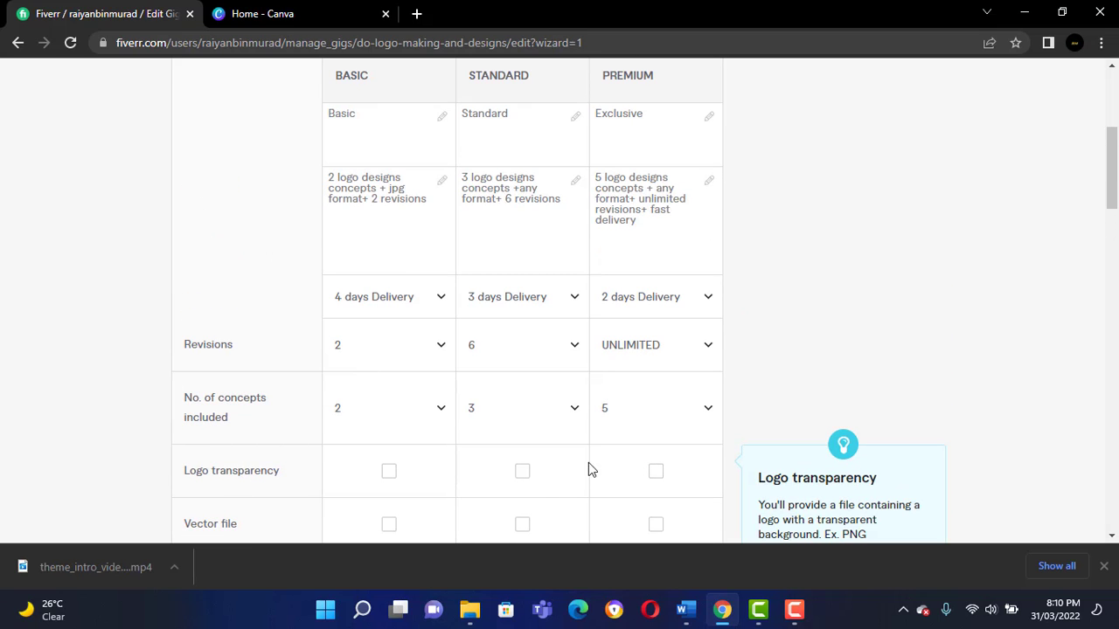
click(527, 479)
click(656, 476)
Include stationery designs in the Basic, Standard and Premium packages.
scroll(368, 467, down, 3)
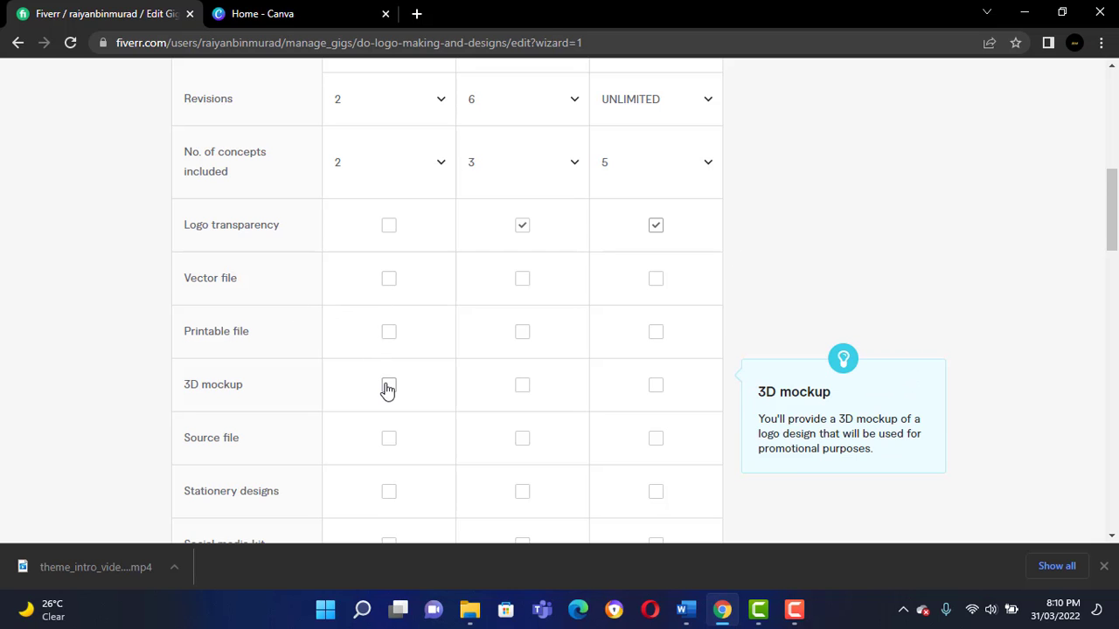
scroll(387, 391, down, 3)
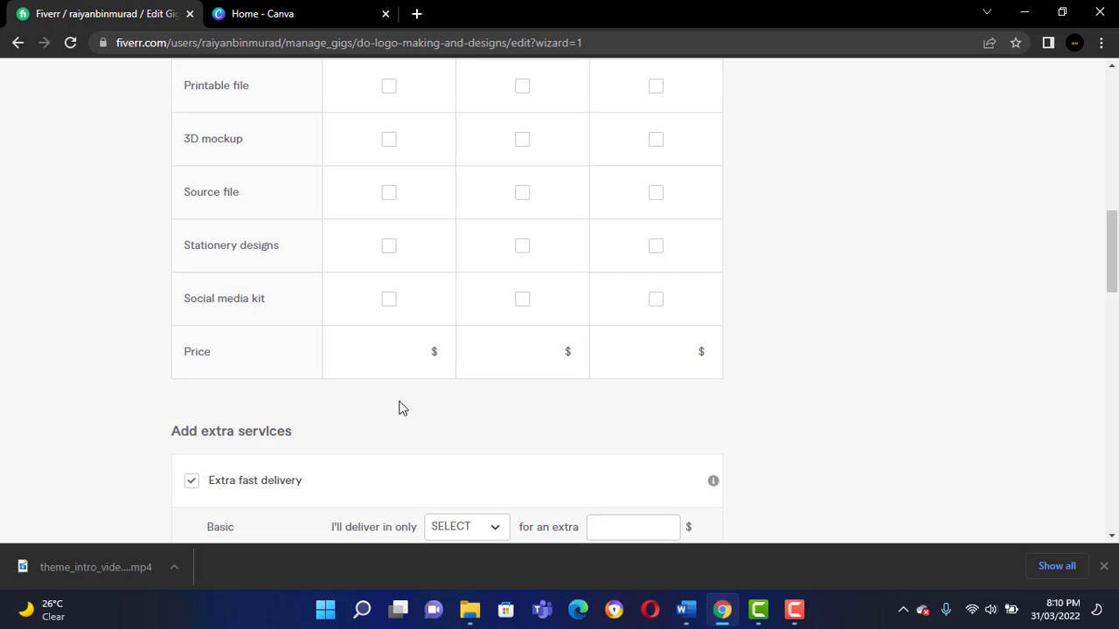
scroll(391, 378, up, 1)
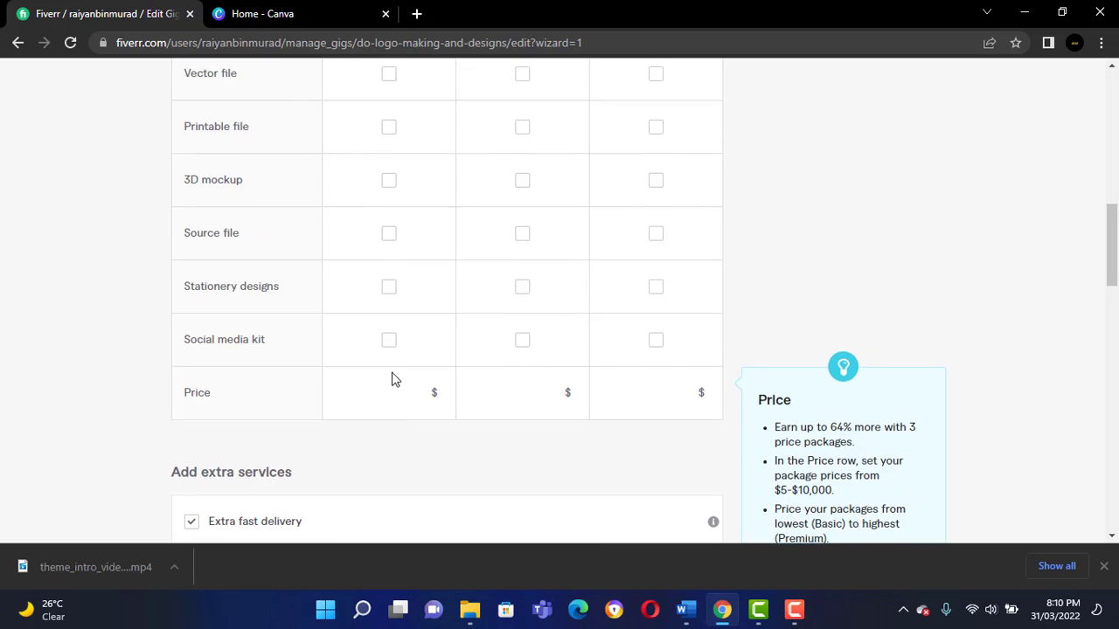
scroll(391, 379, up, 1)
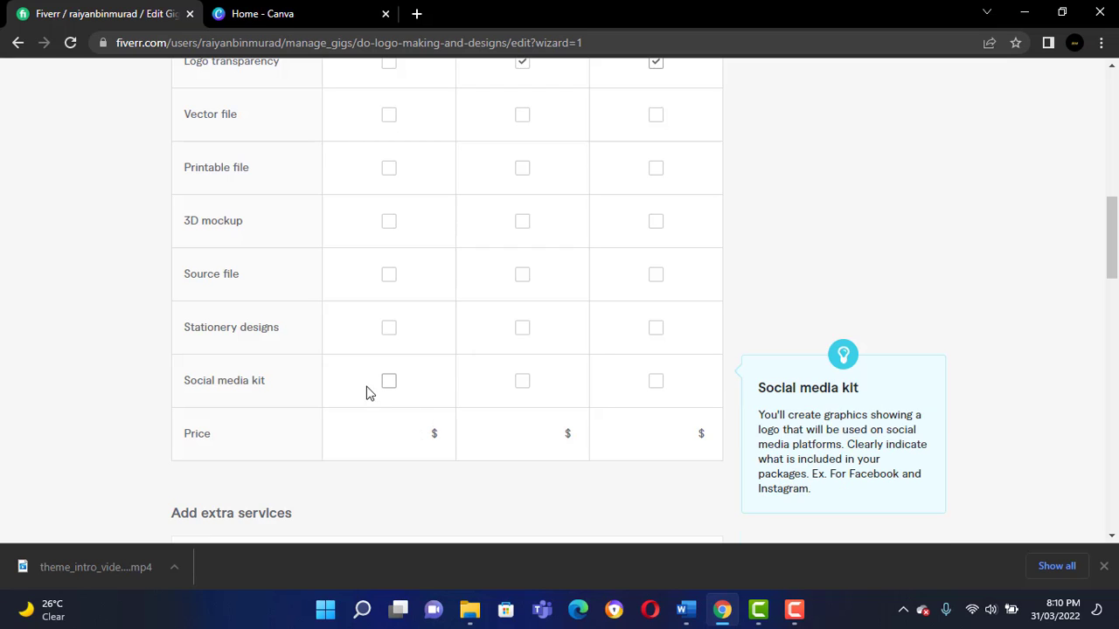
click(388, 329)
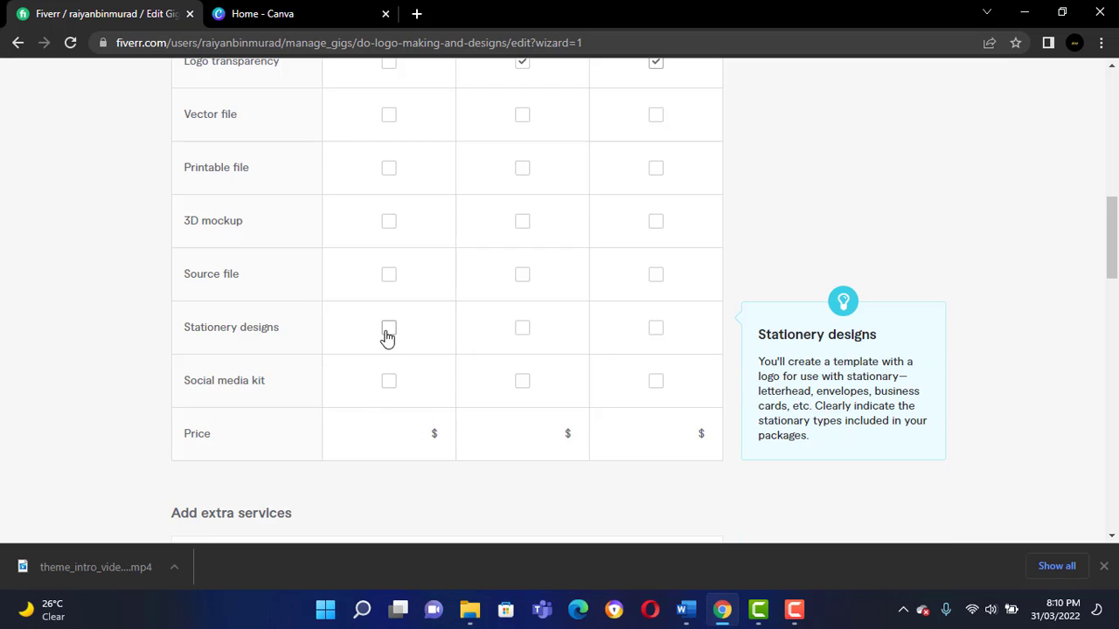
click(657, 330)
click(527, 332)
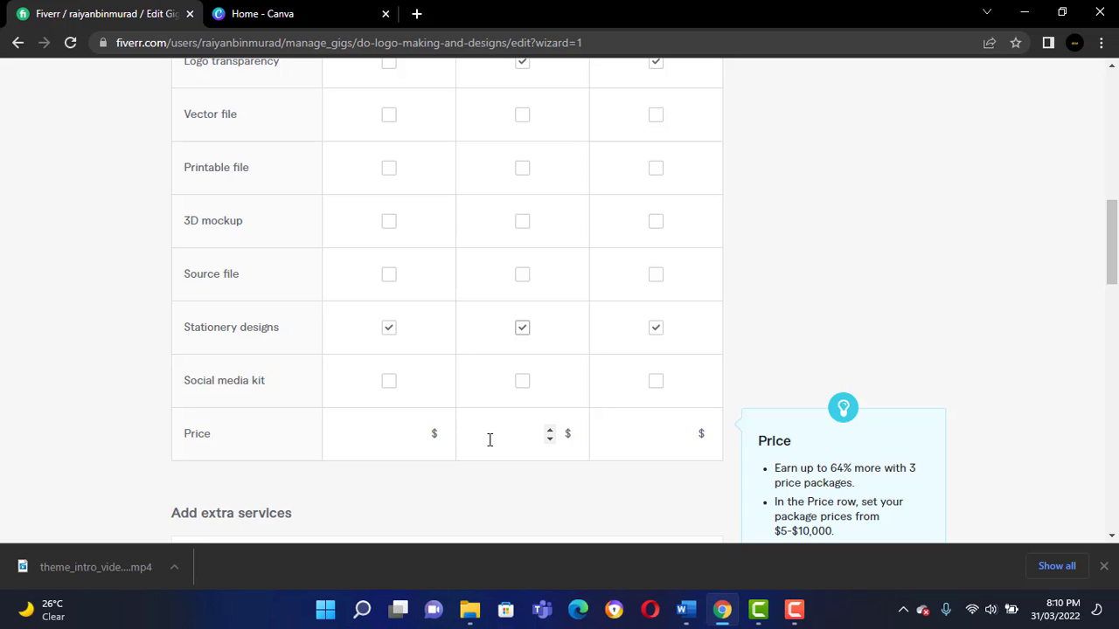
Set the price to $20 for the Basic package and $30 for the Standard package.
click(416, 431)
click(416, 432)
click(416, 432)
click(416, 432)
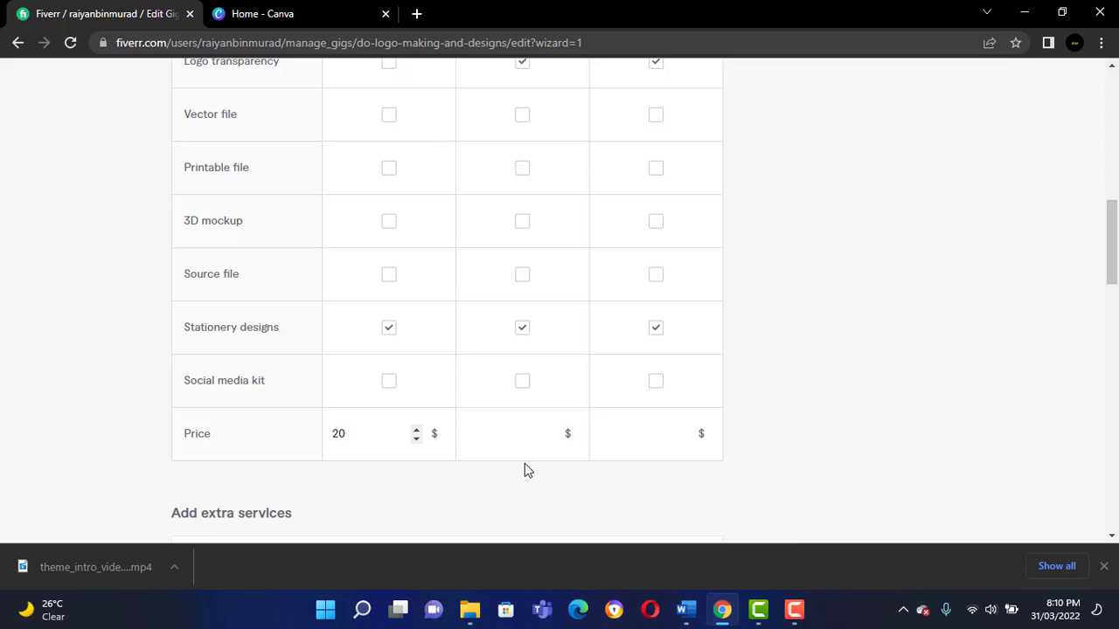
click(546, 434)
text(15)
Set the price of the Premium package to $50.
click(684, 432)
click(686, 431)
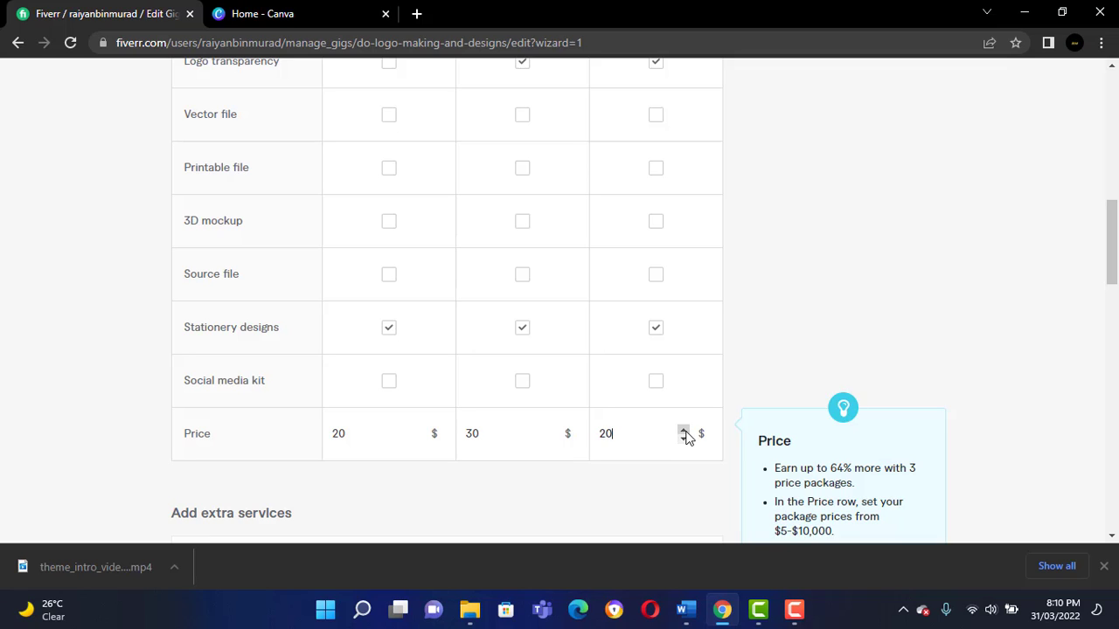
click(685, 431)
click(684, 431)
click(684, 431)
click(685, 432)
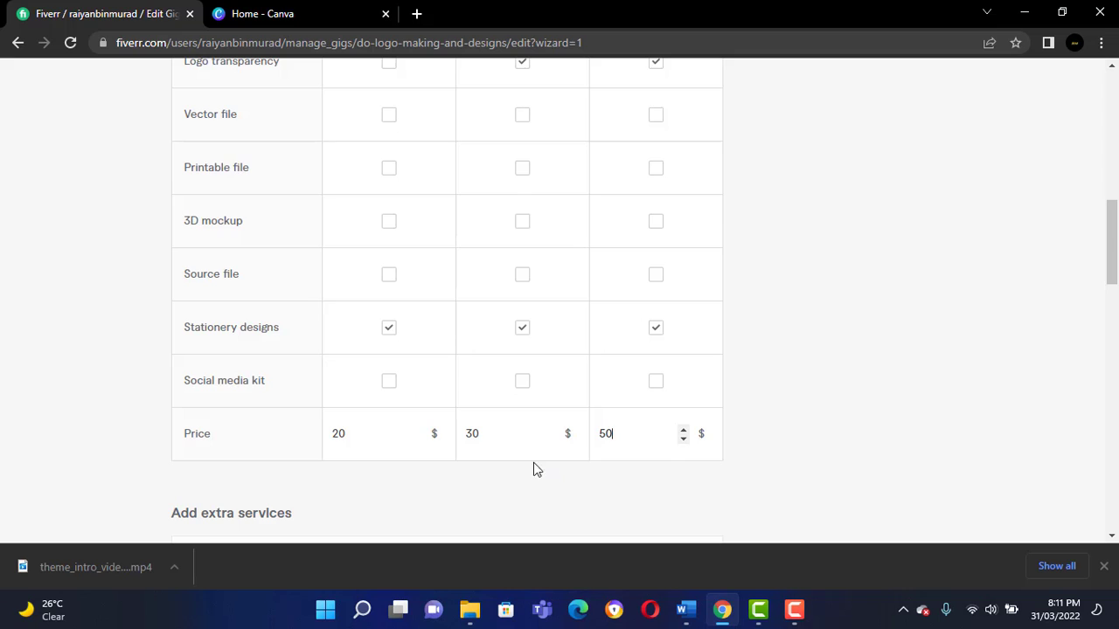
Review the package prices and the list of extra services offered with the gig.
scroll(533, 467, down, 3)
scroll(545, 284, up, 1)
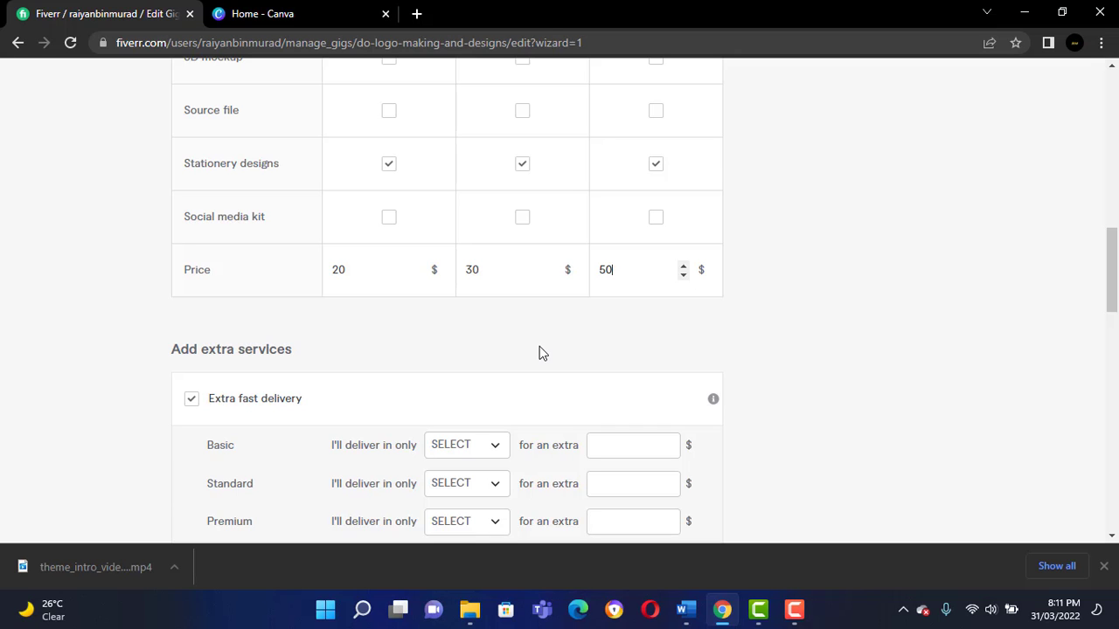
scroll(539, 352, down, 3)
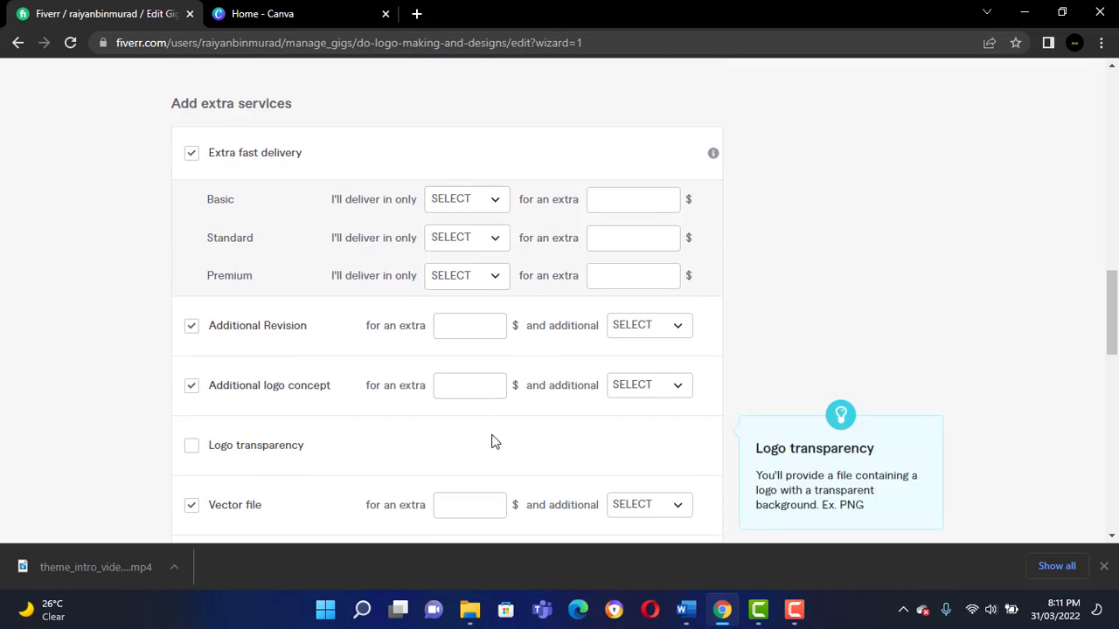
scroll(495, 442, down, 2)
scroll(477, 420, up, 5)
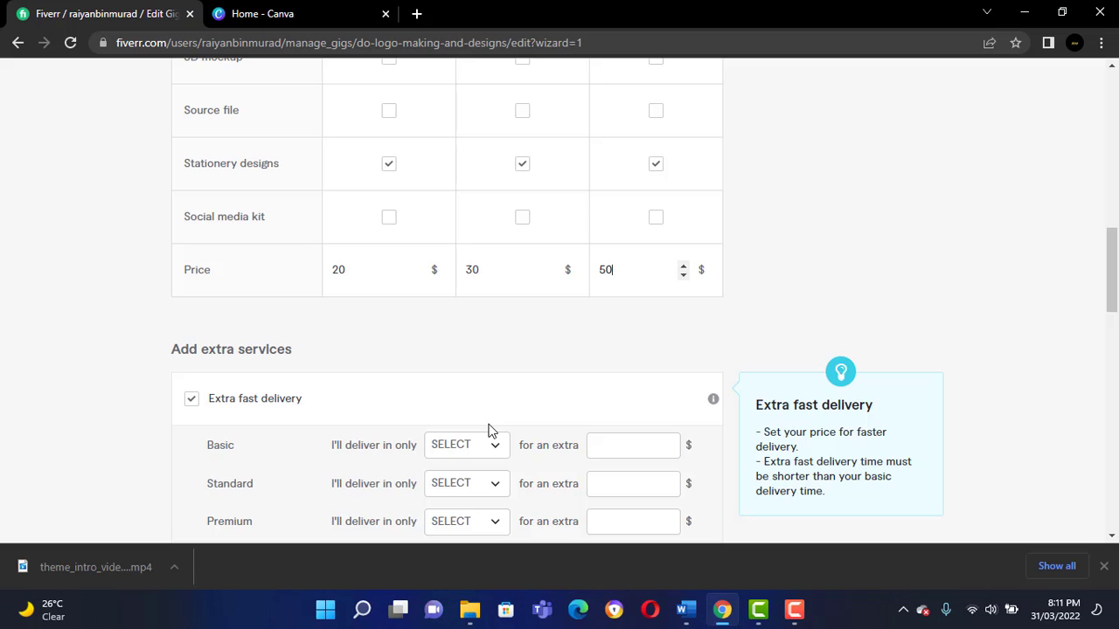
scroll(490, 431, down, 7)
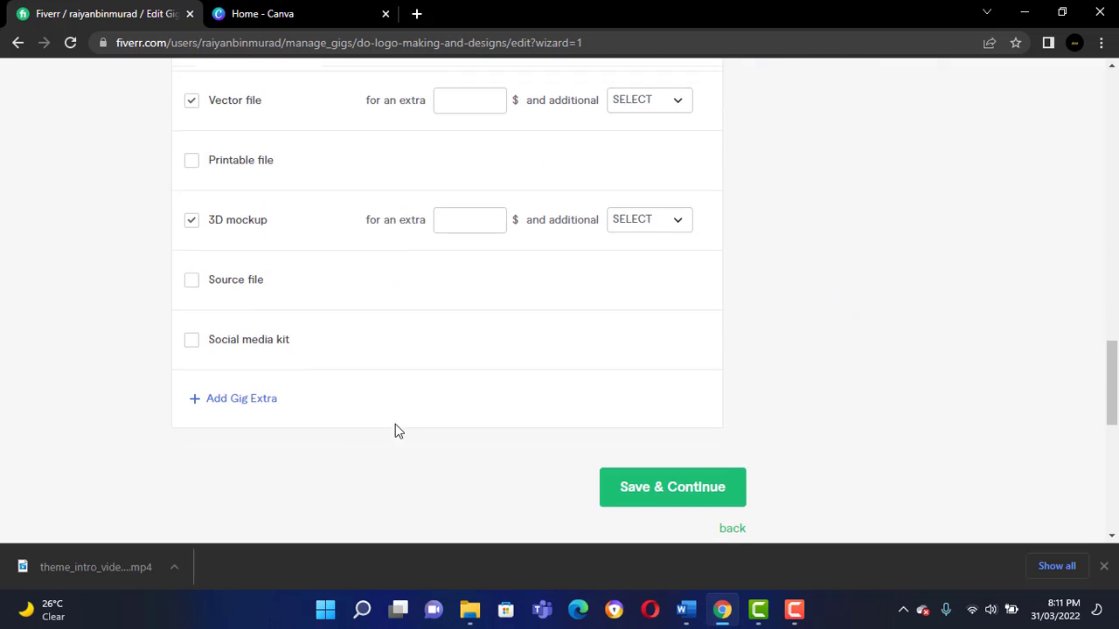
scroll(395, 431, up, 7)
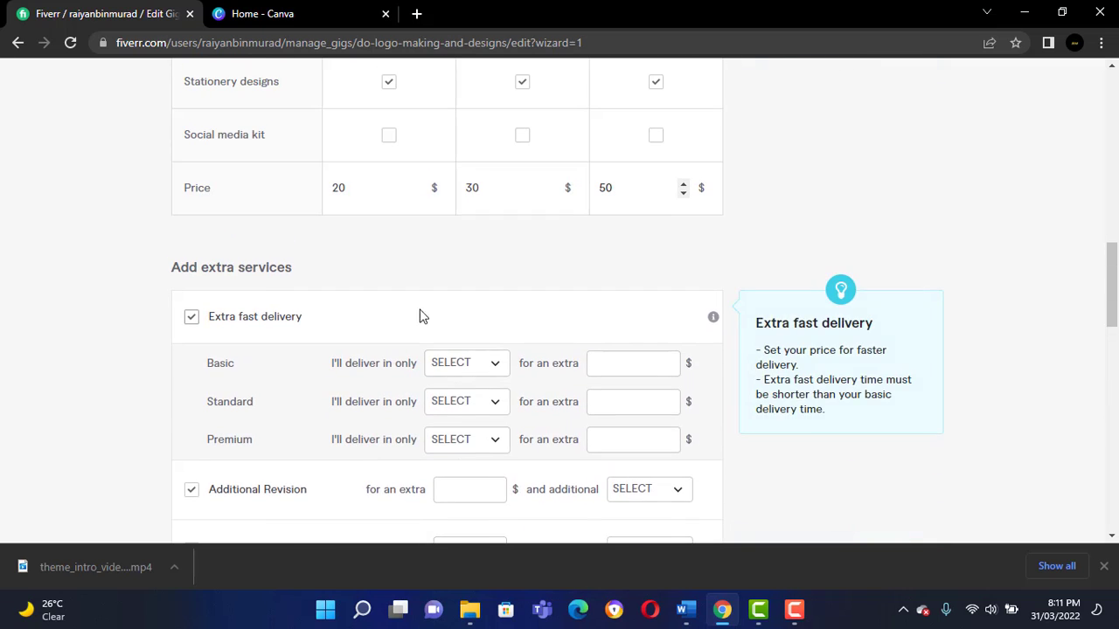
scroll(647, 340, down, 8)
scroll(654, 312, up, 1)
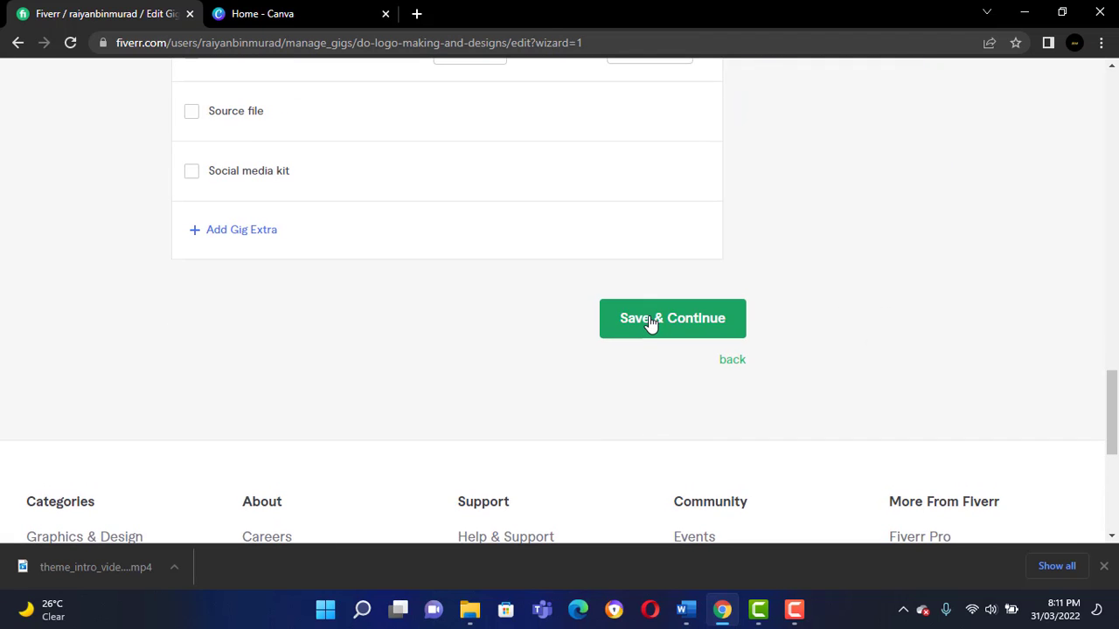
Turn off the Extra fast delivery service and try to save the pricing page.
click(649, 322)
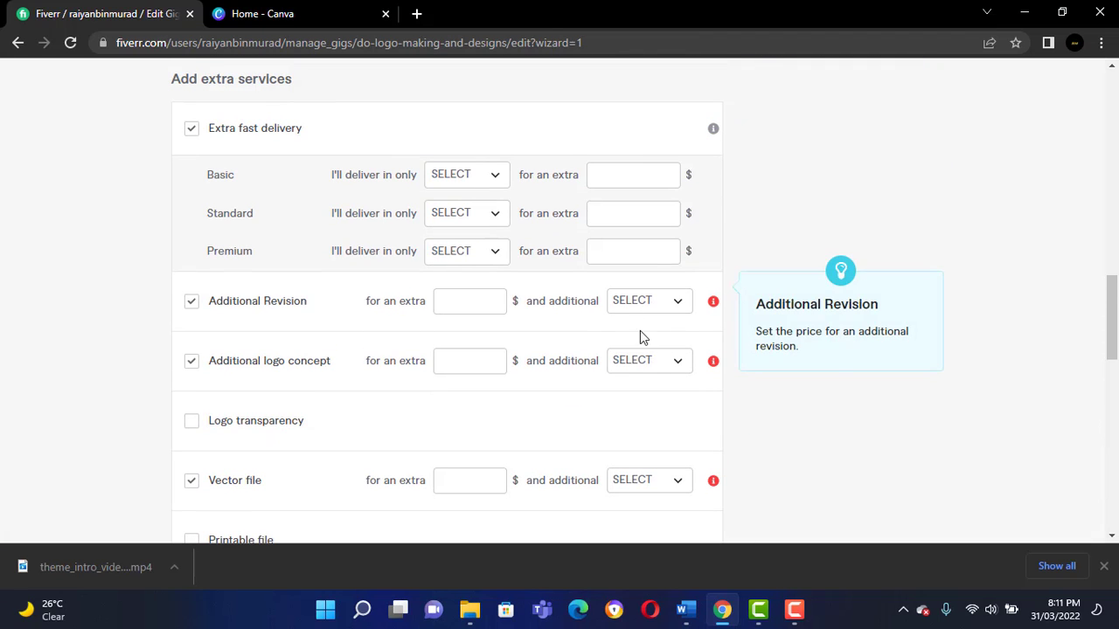
scroll(543, 343, up, 2)
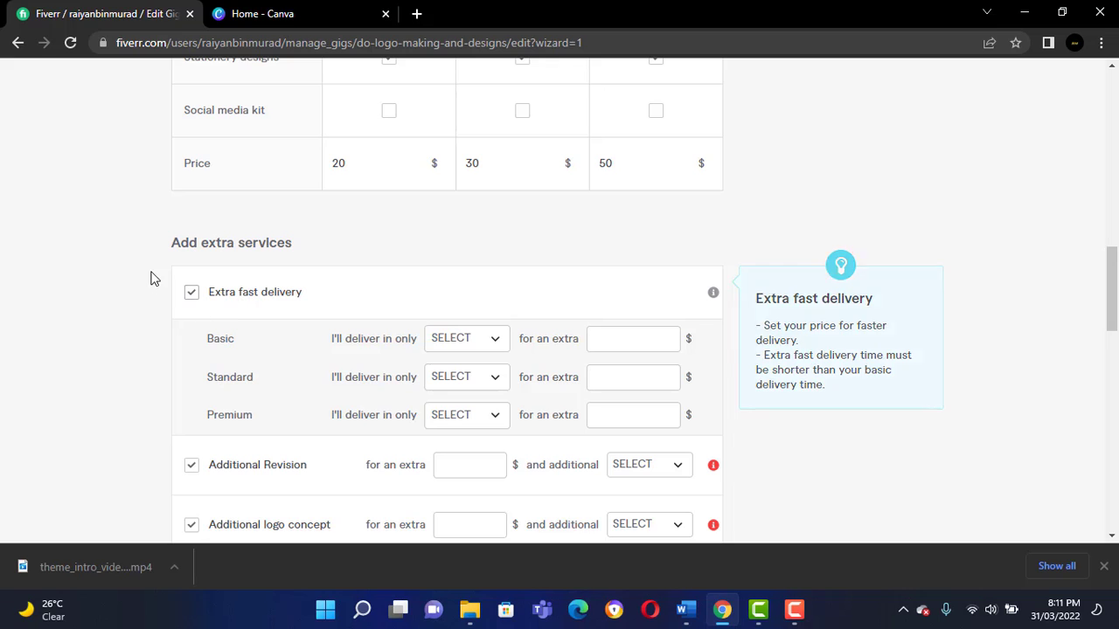
click(189, 296)
scroll(544, 355, down, 6)
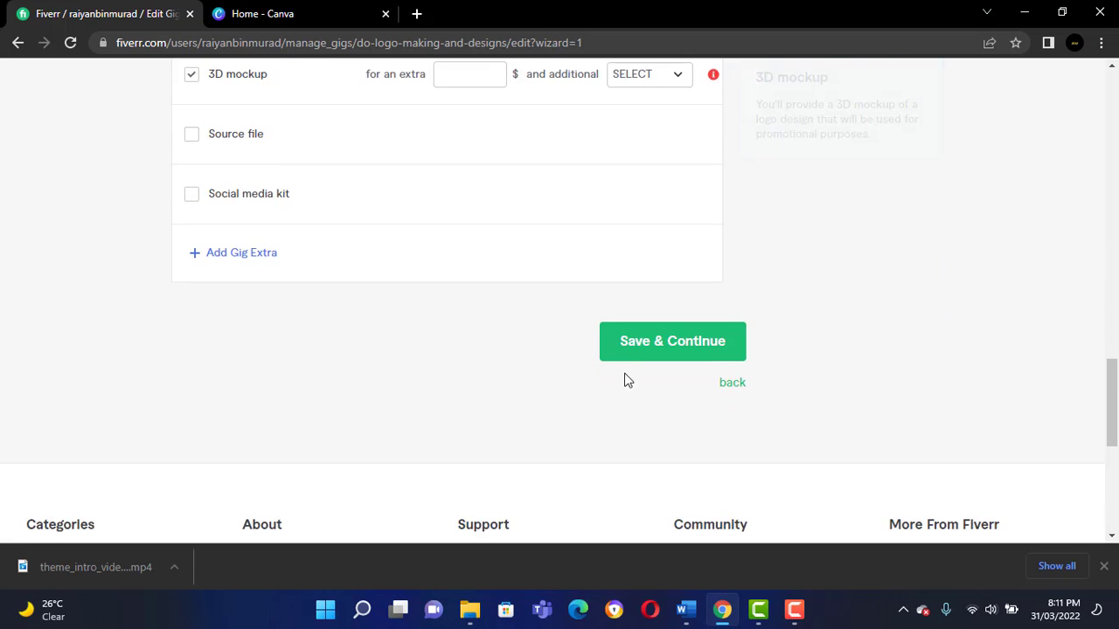
click(636, 340)
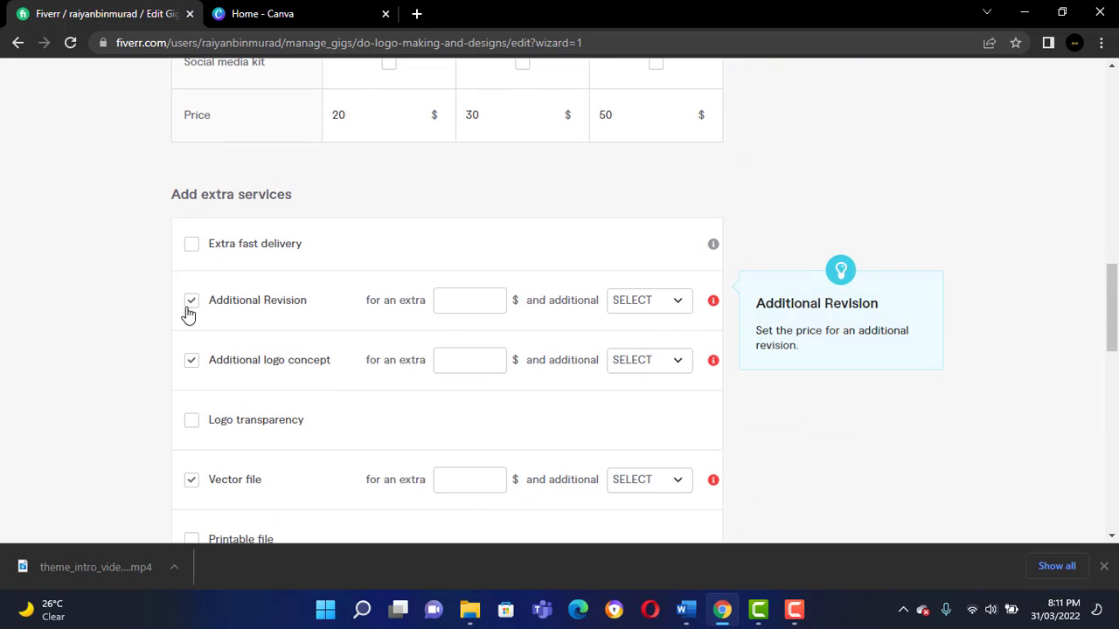
Turn off the Additional Revision, Additional logo concept and Vector file extra services.
click(192, 300)
click(192, 359)
click(192, 478)
Turn off the 3D mockup extra service, and save the pricing page to continue to the next stage.
scroll(574, 333, down, 5)
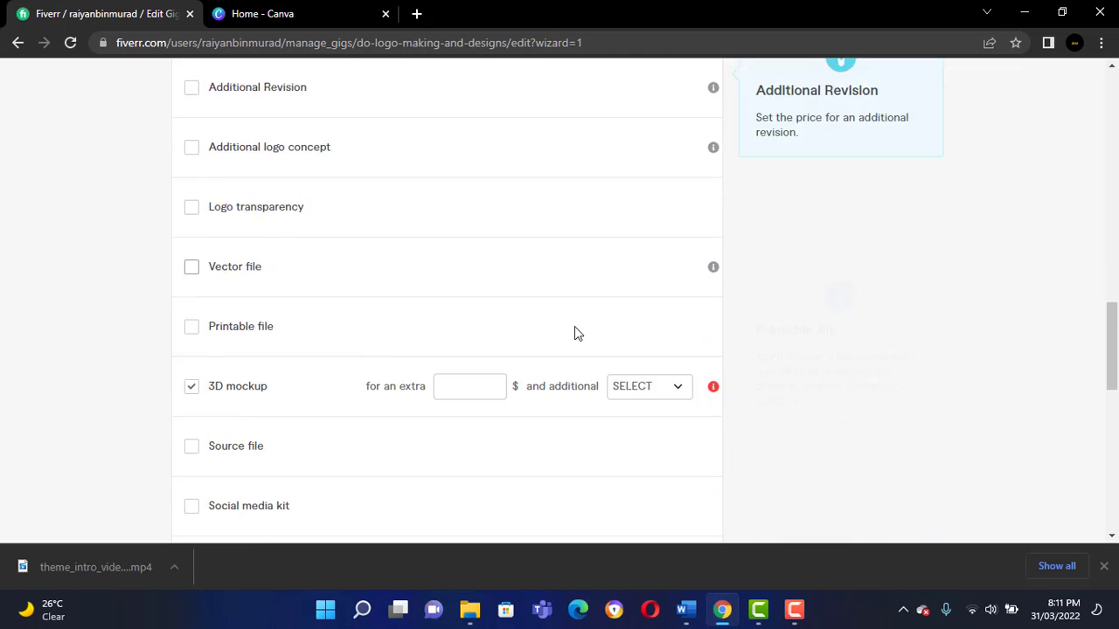
scroll(230, 252, up, 1)
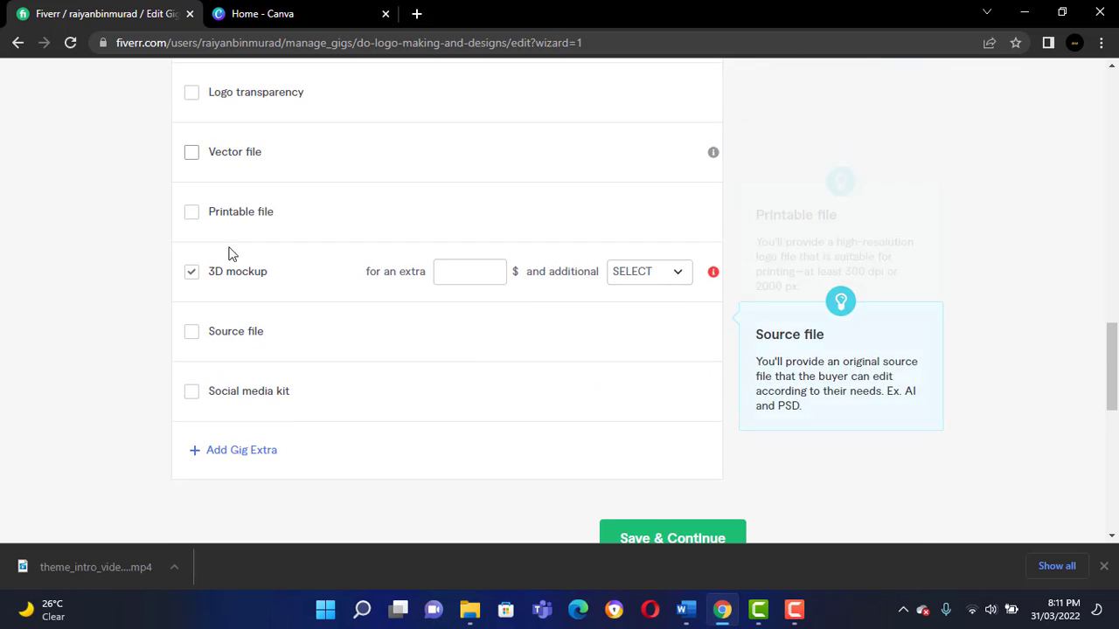
click(192, 272)
scroll(752, 420, down, 1)
click(704, 456)
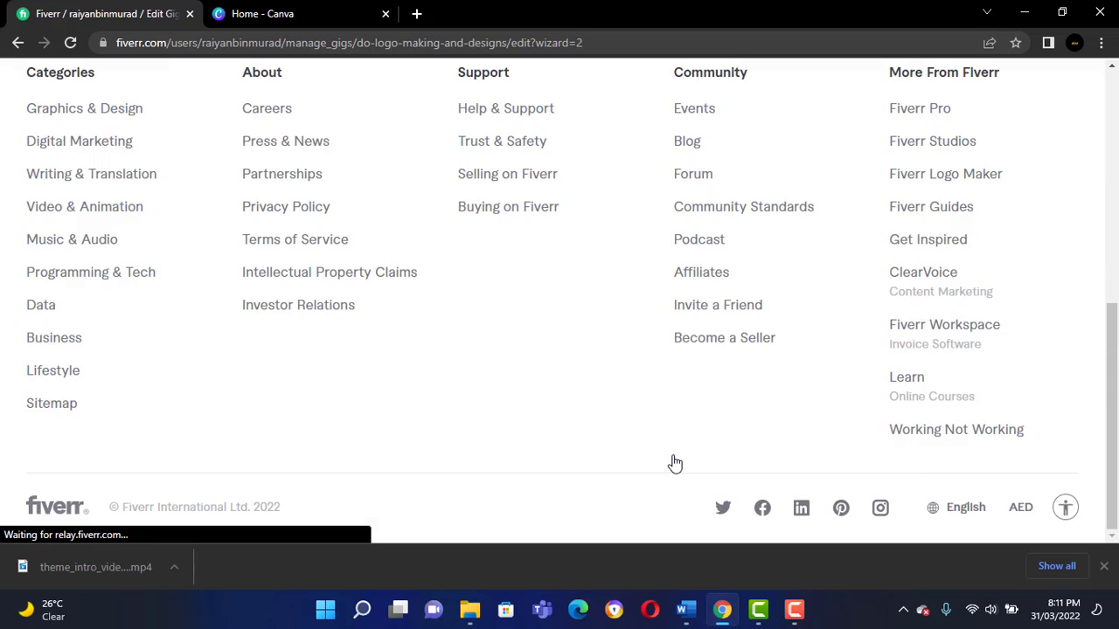
Fill in the gig description introducing logo design, video editing and WordPress services, asking buyers to make contact before any purchase.
scroll(542, 395, down, 1)
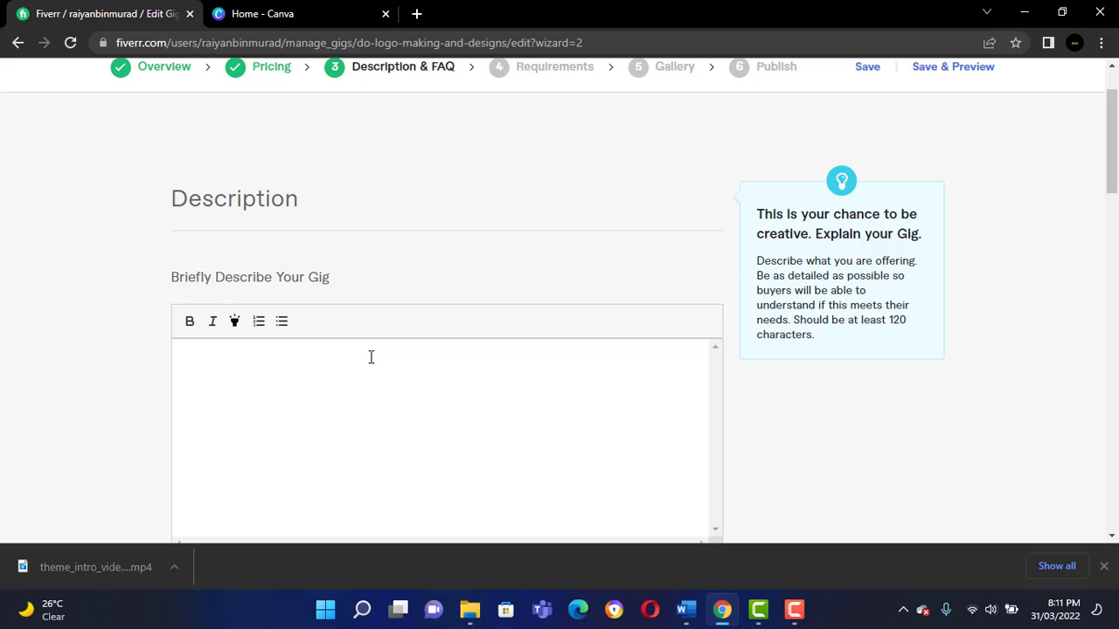
click(419, 172)
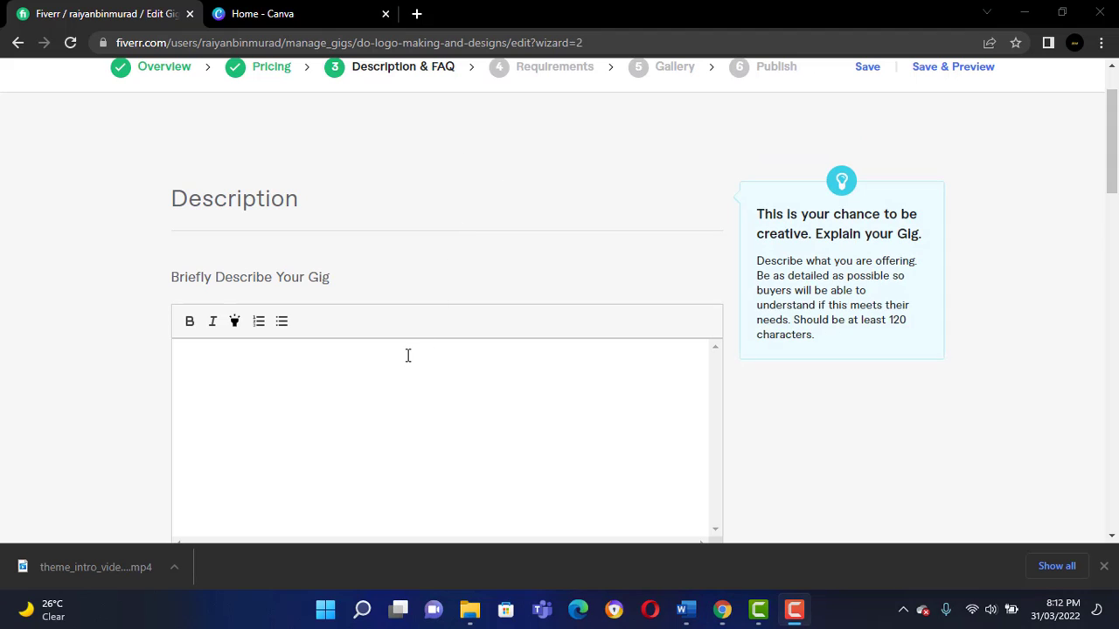
click(404, 358)
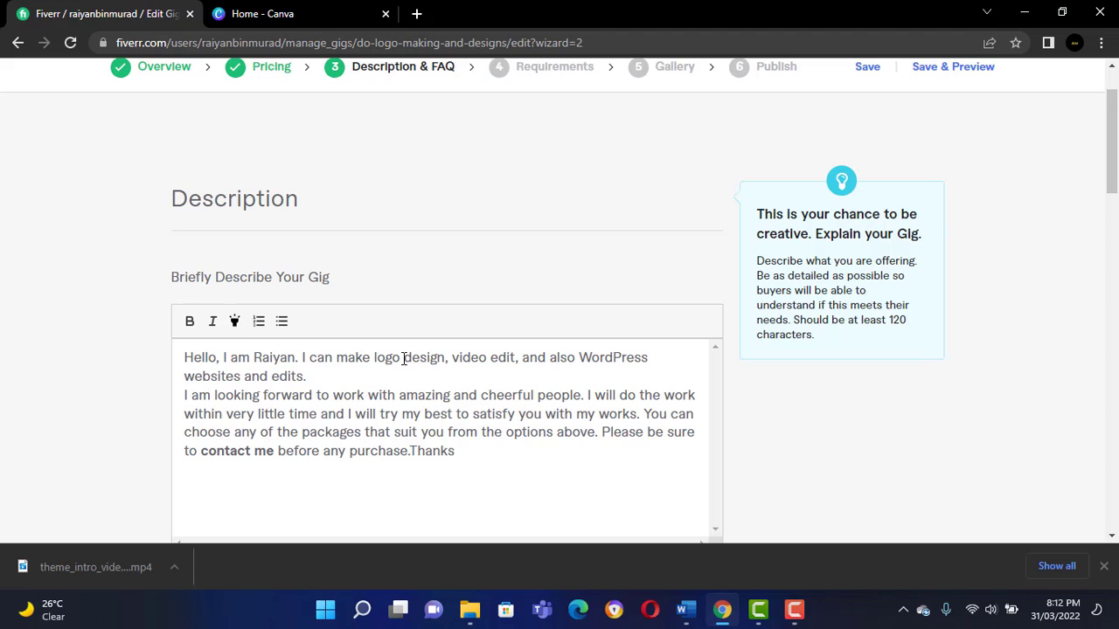
scroll(499, 362, down, 2)
scroll(501, 360, up, 1)
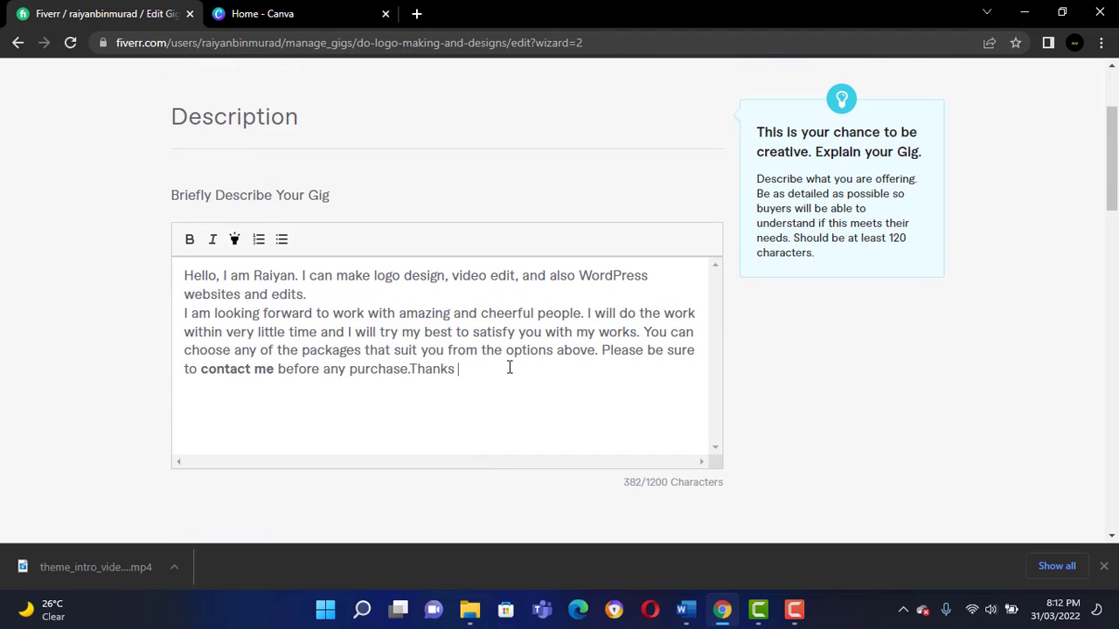
Save the description page without adding any FAQ and continue to the requirements.
scroll(509, 368, down, 1)
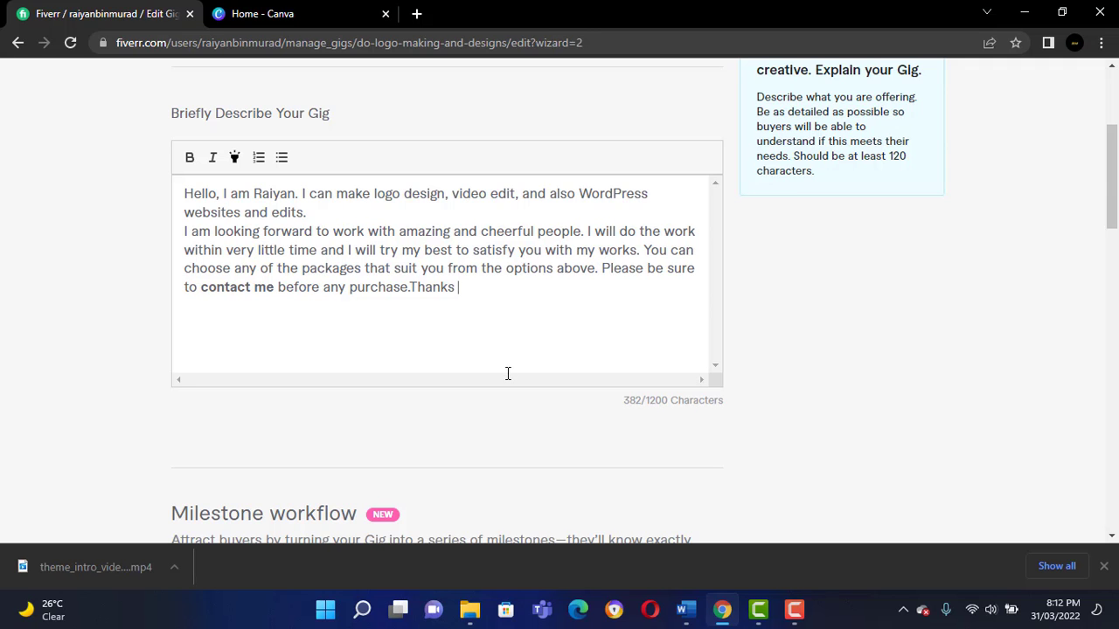
scroll(536, 297, down, 6)
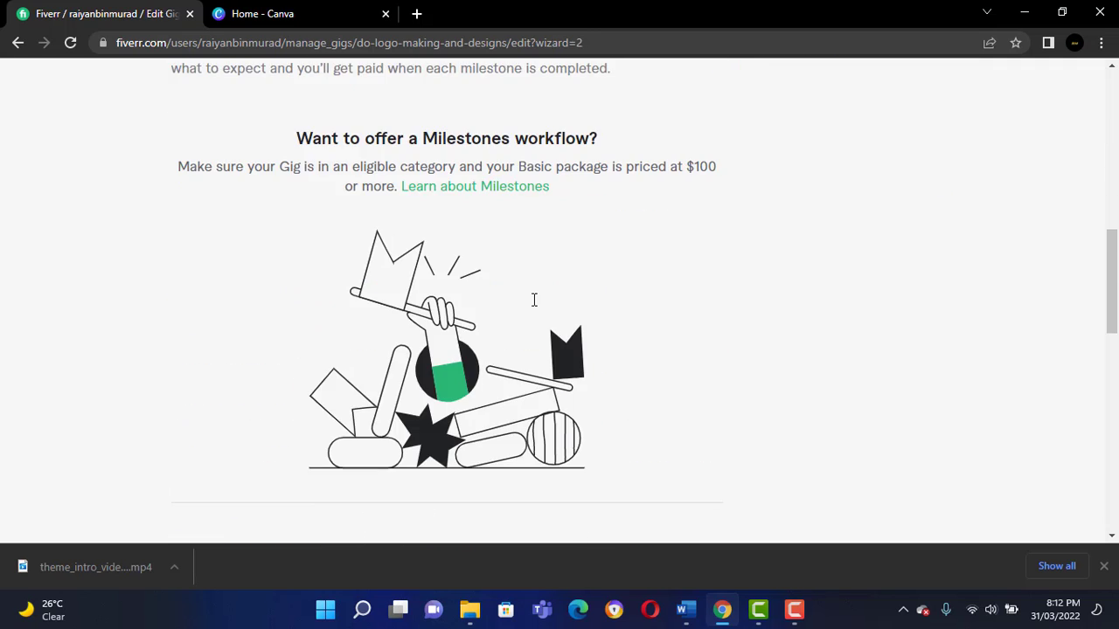
scroll(534, 300, down, 6)
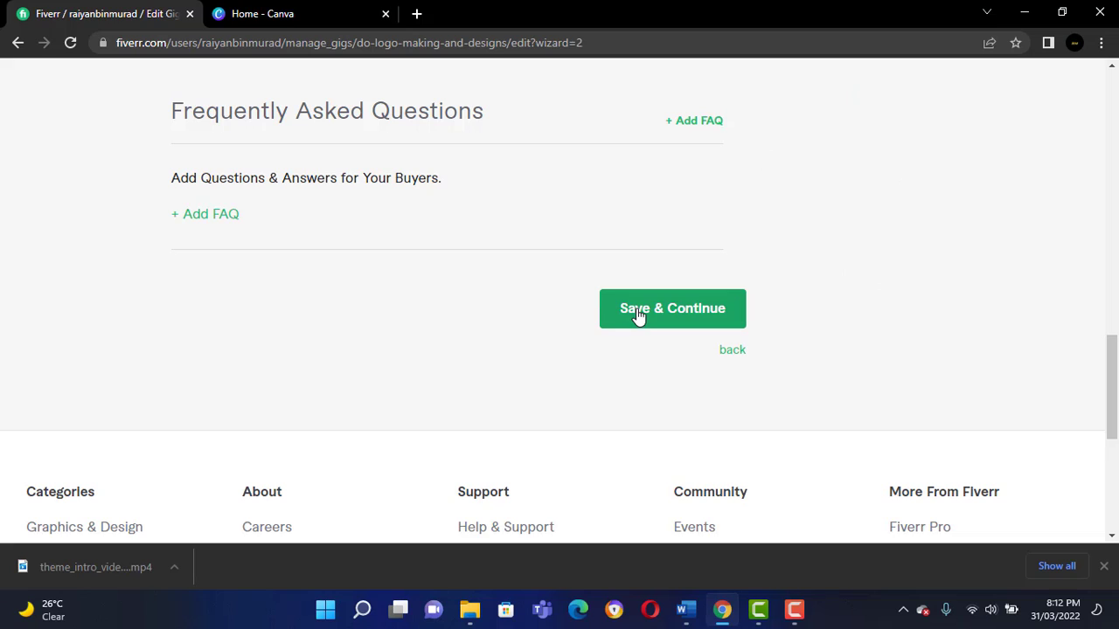
click(639, 316)
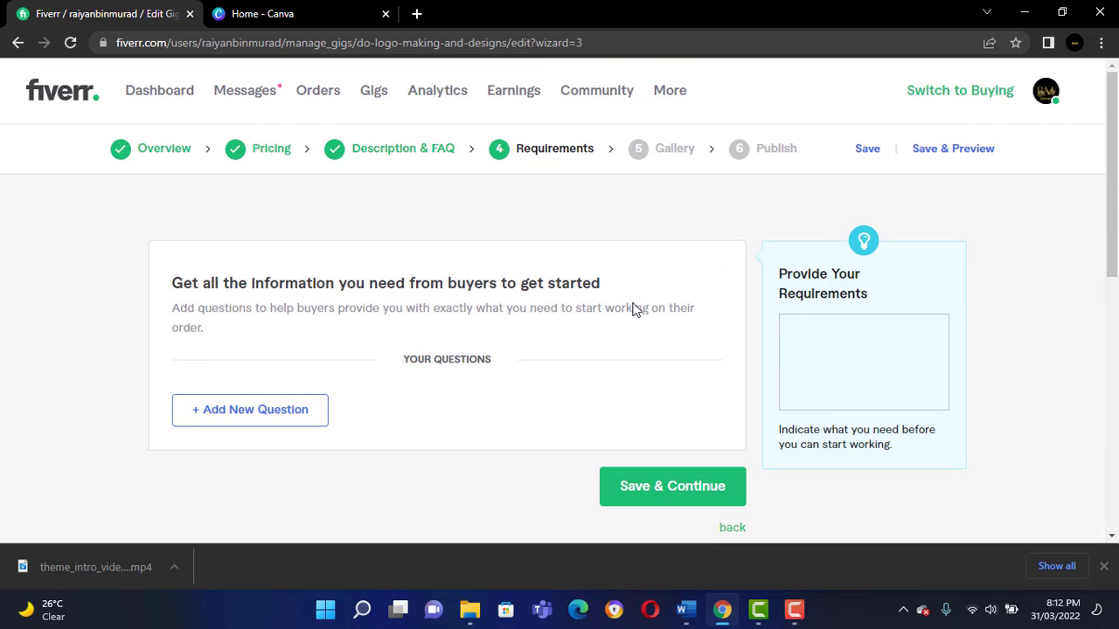
Add the required free-text buyer question "Please contact me before any purchase or any queries.Thanks :)" and save the requirements to continue.
click(321, 412)
click(355, 458)
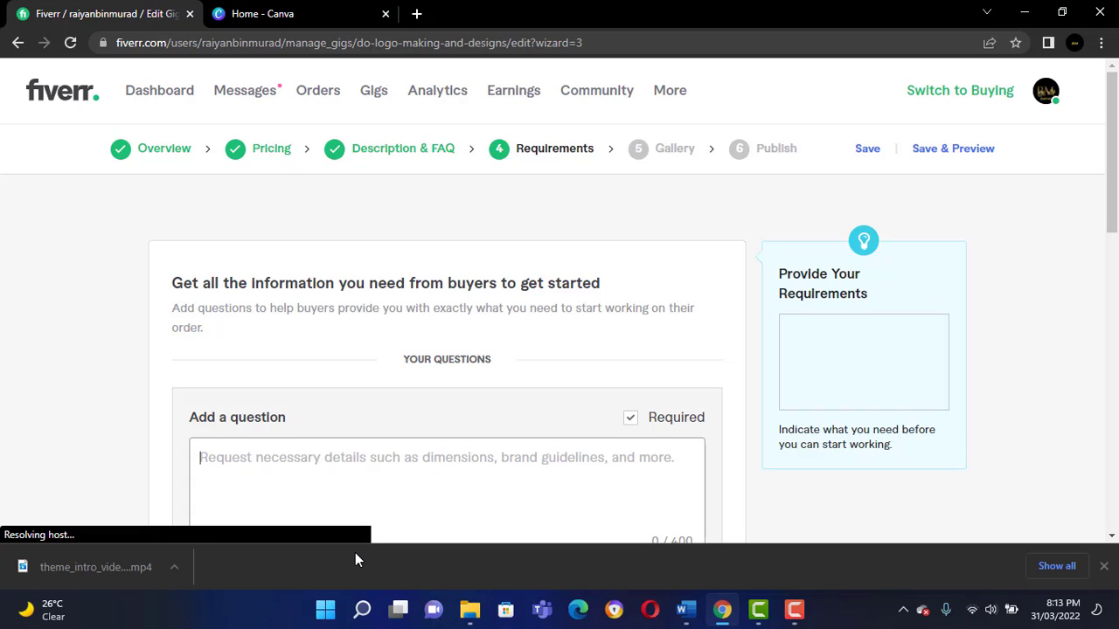
text(Pl)
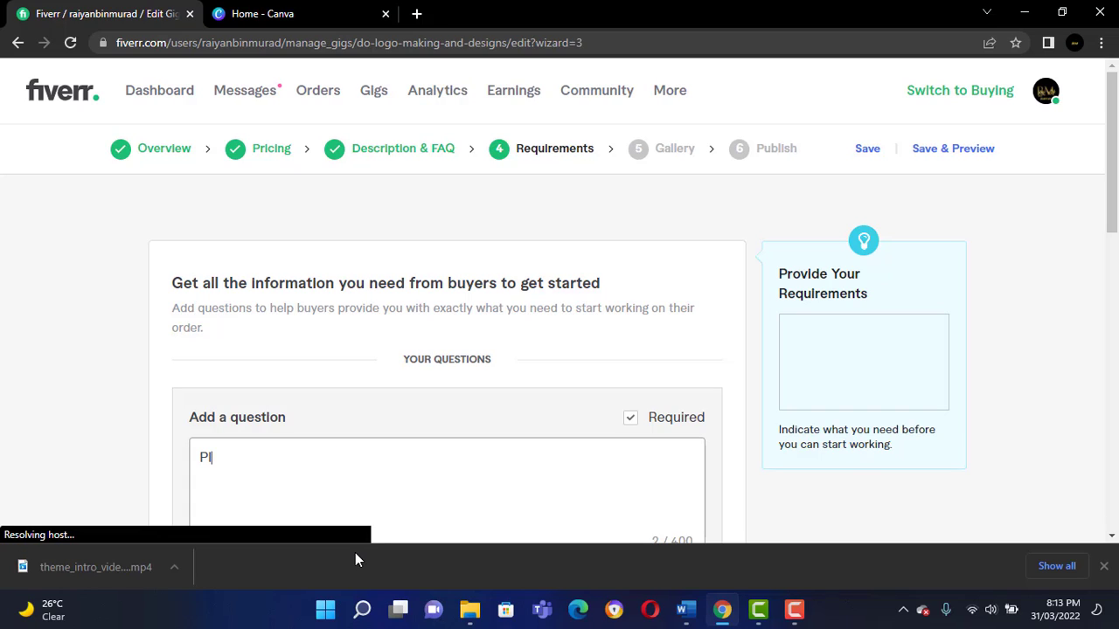
text(ease contact)
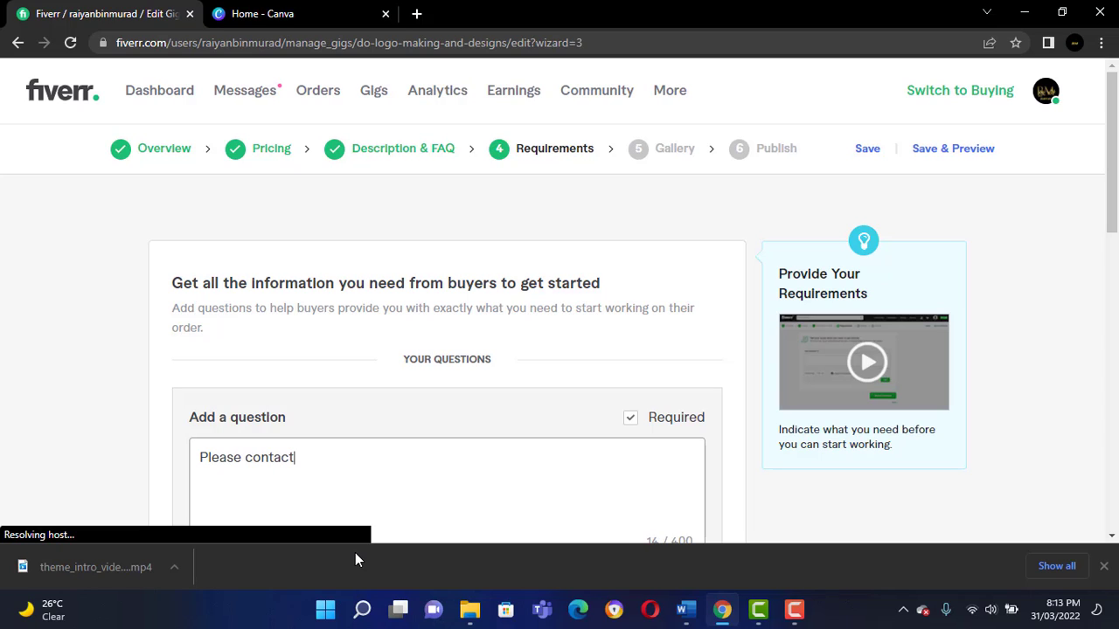
text( me before any purchase)
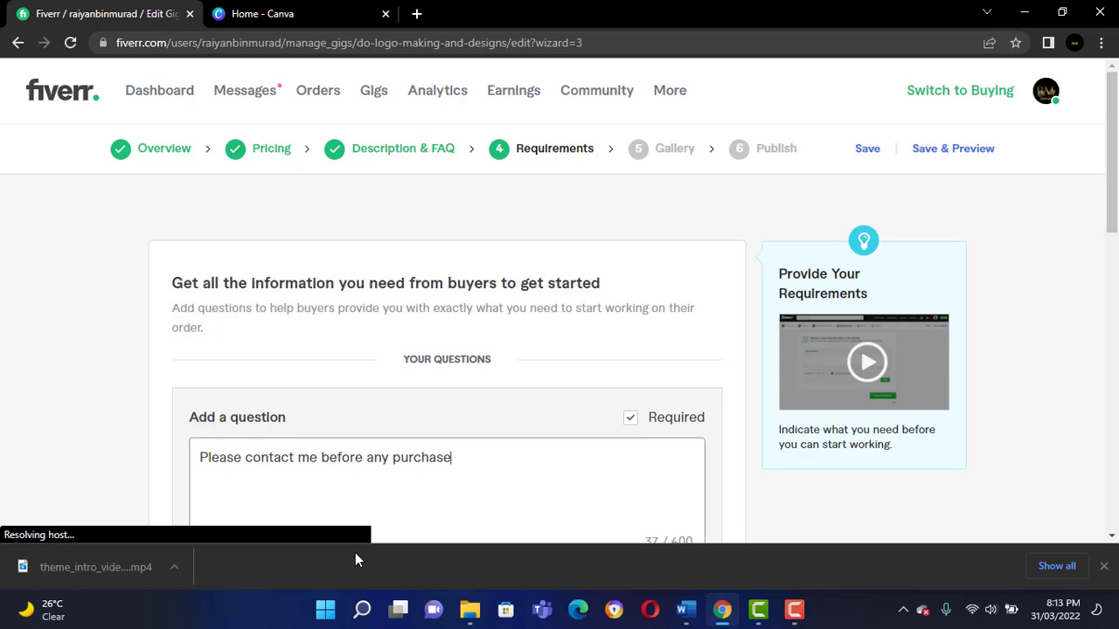
text( or any queries.)
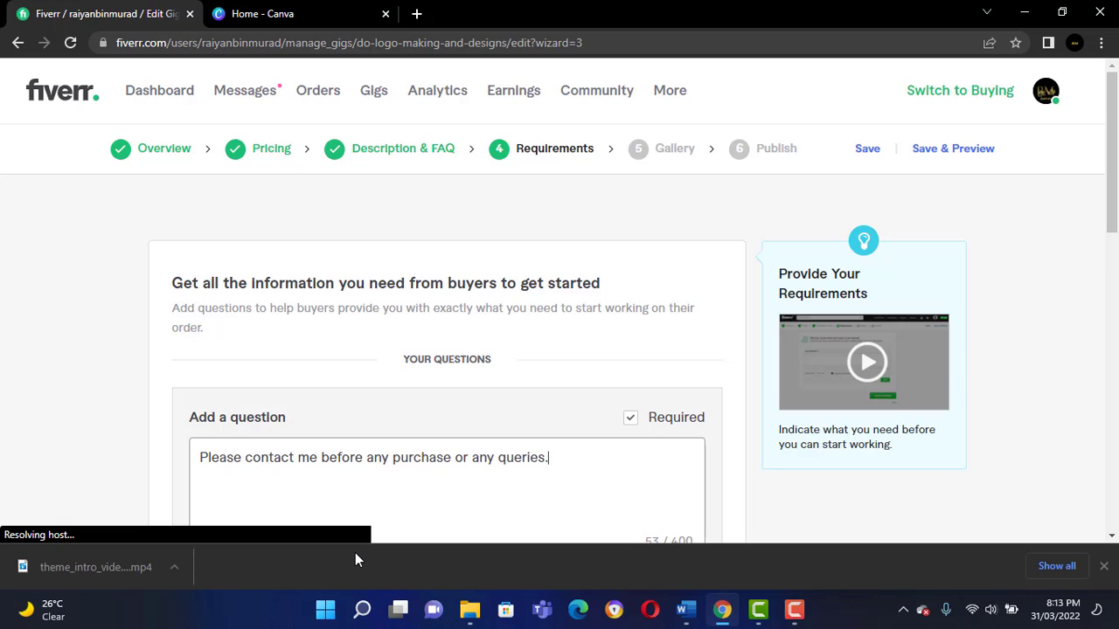
text(Thanks :))
scroll(522, 452, down, 3)
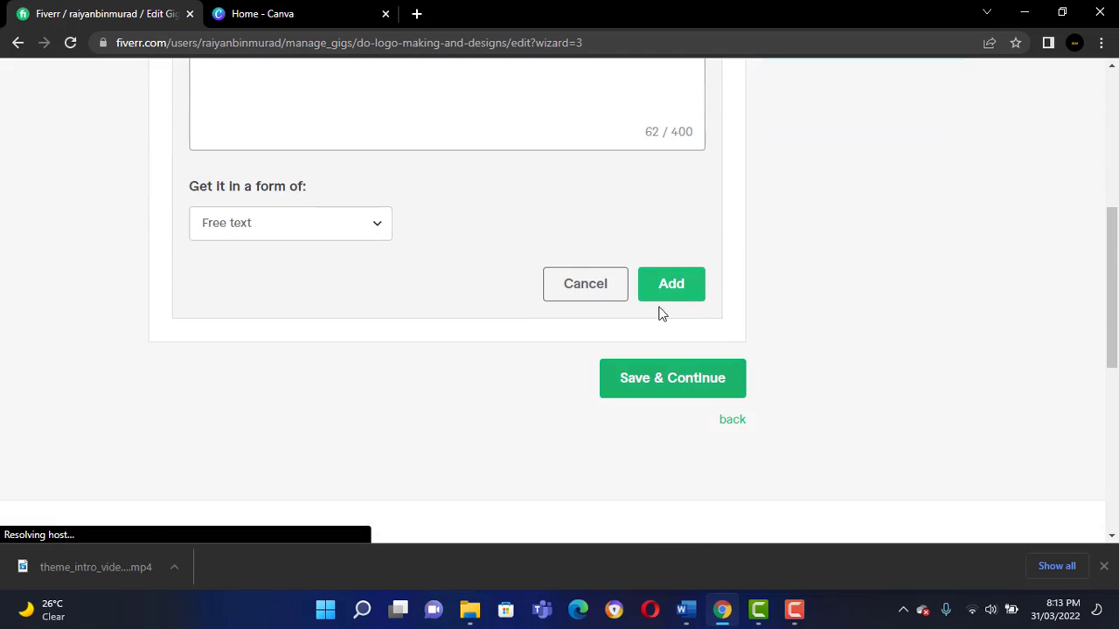
click(669, 292)
click(673, 164)
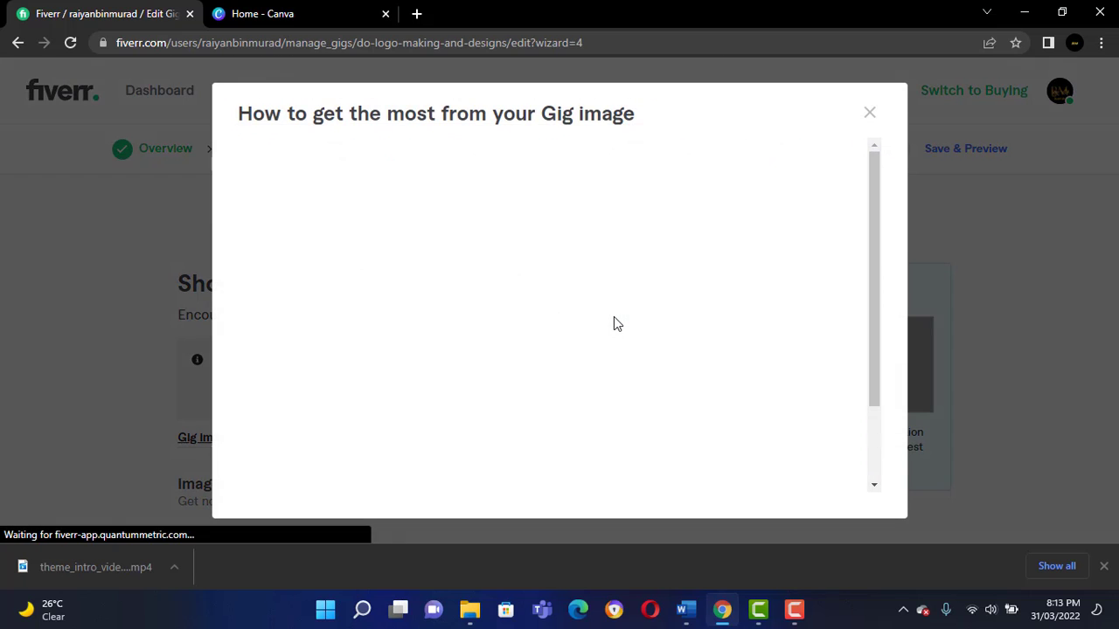
Dismiss the gig image advice and examine the gallery's image, video and PDF upload sections with their limits.
click(870, 112)
scroll(581, 316, down, 2)
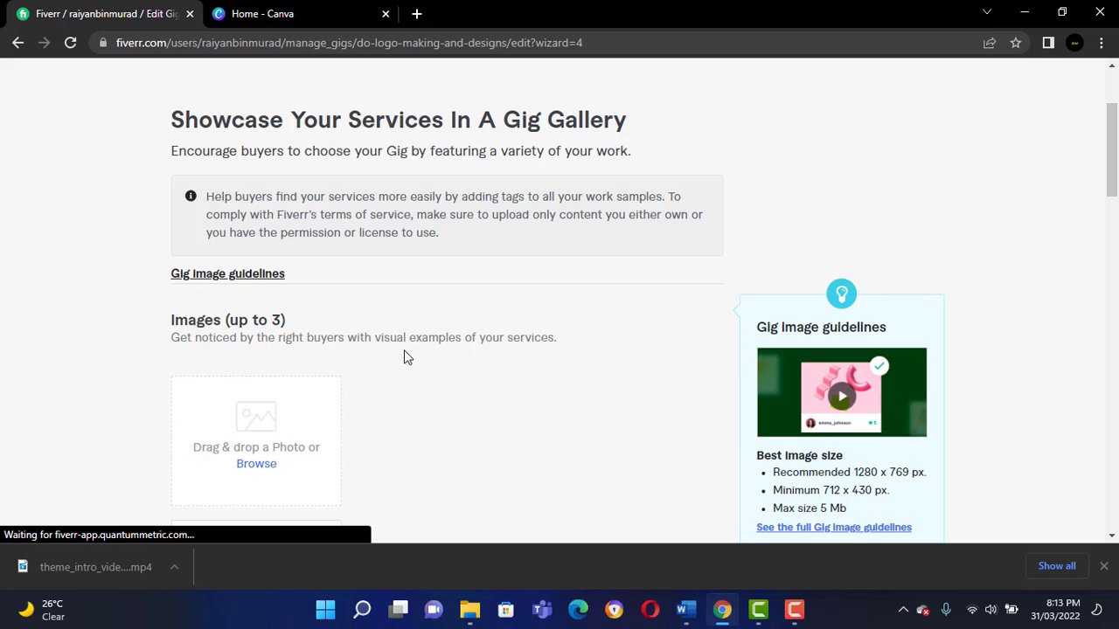
scroll(404, 356, down, 1)
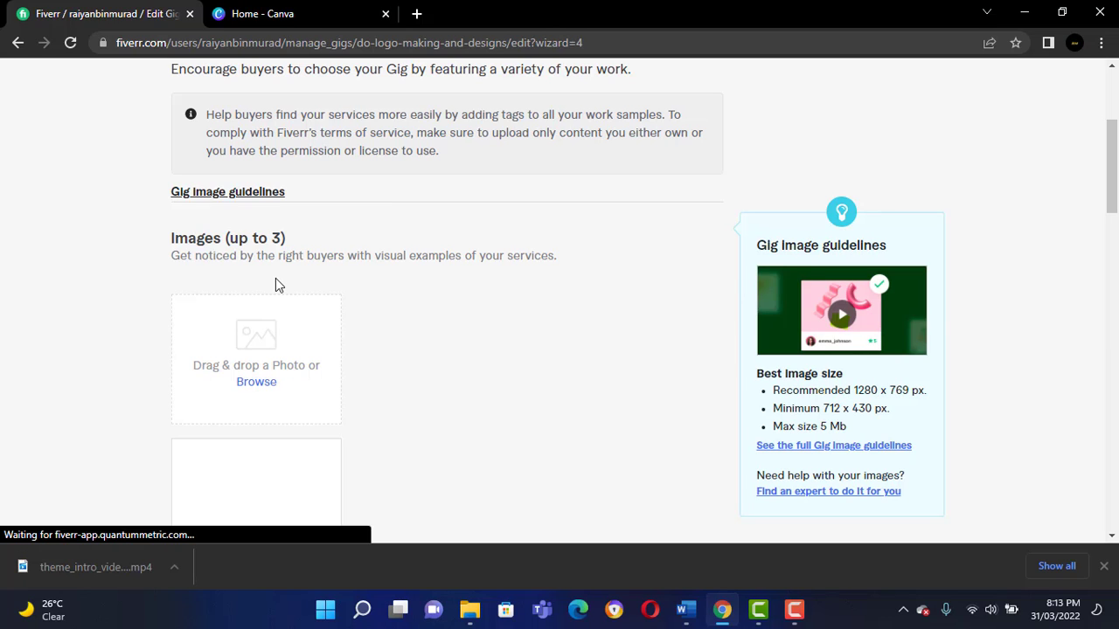
scroll(266, 316, down, 4)
scroll(273, 318, down, 2)
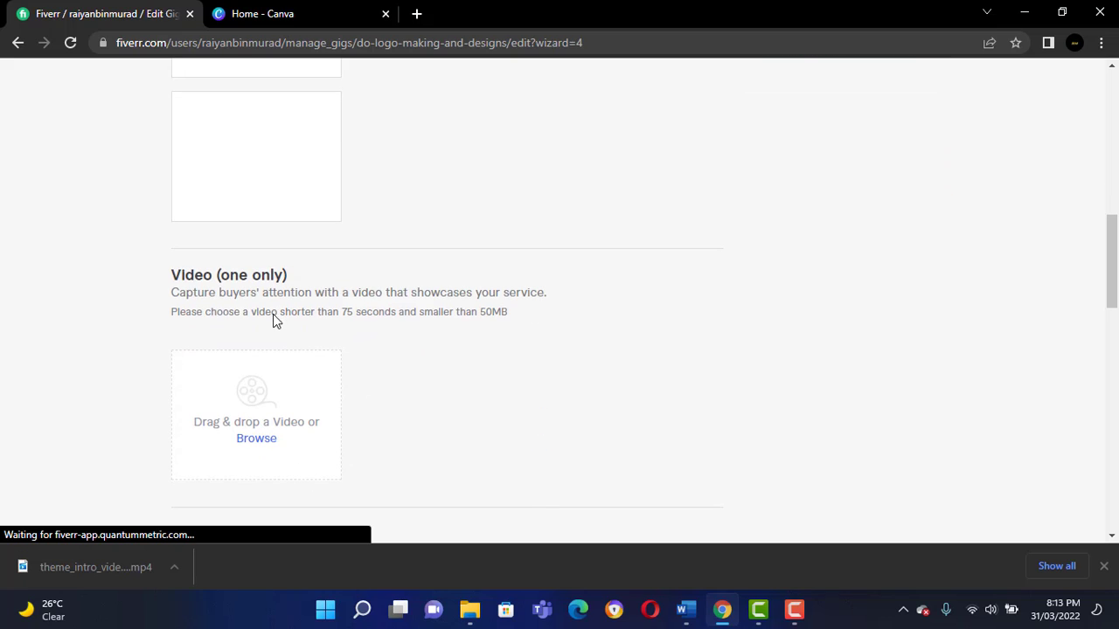
scroll(276, 285, down, 1)
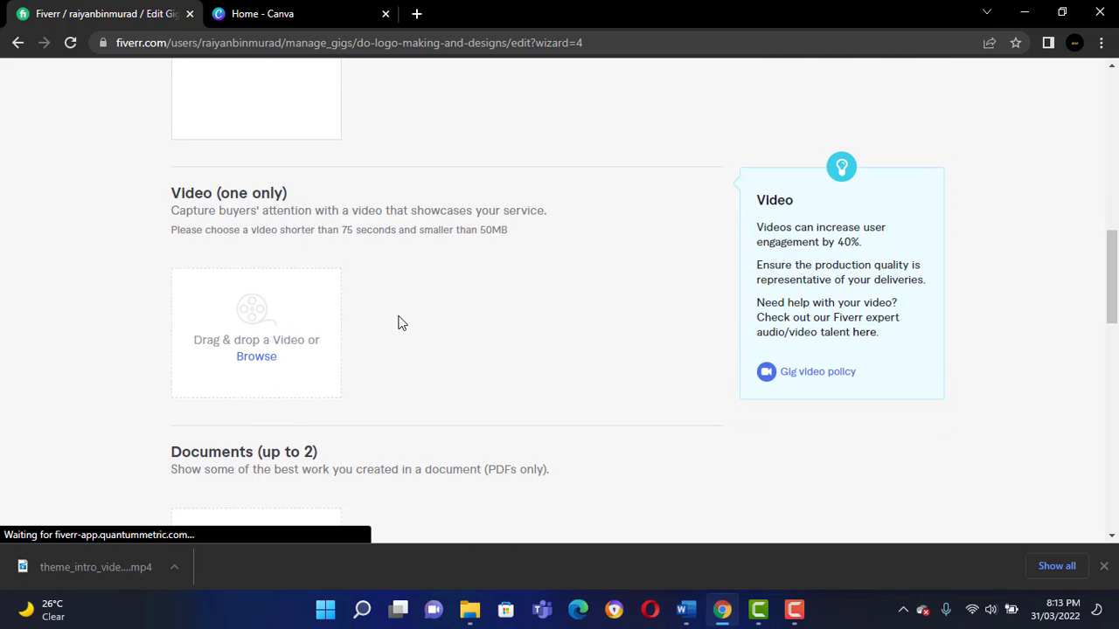
scroll(400, 322, down, 2)
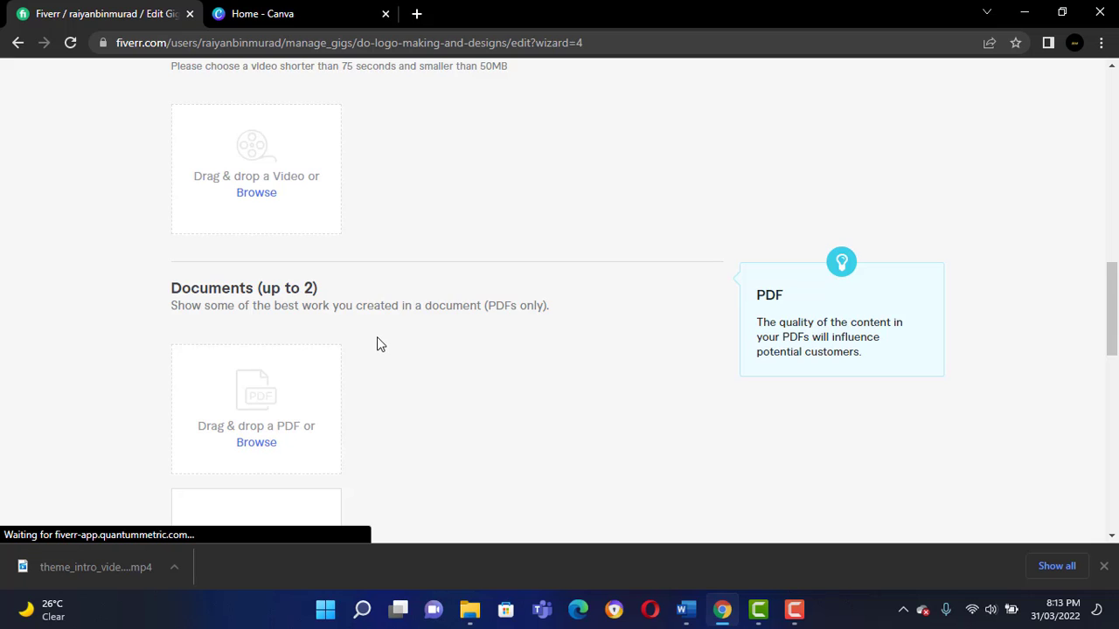
scroll(380, 336, down, 2)
scroll(385, 337, up, 2)
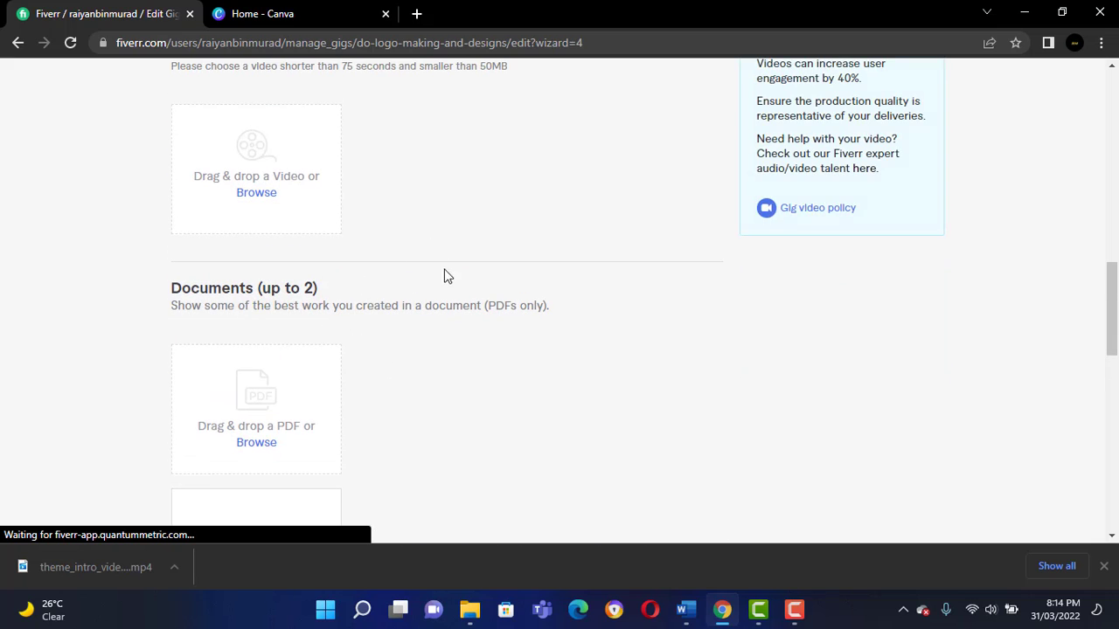
scroll(432, 274, up, 8)
scroll(426, 278, up, 1)
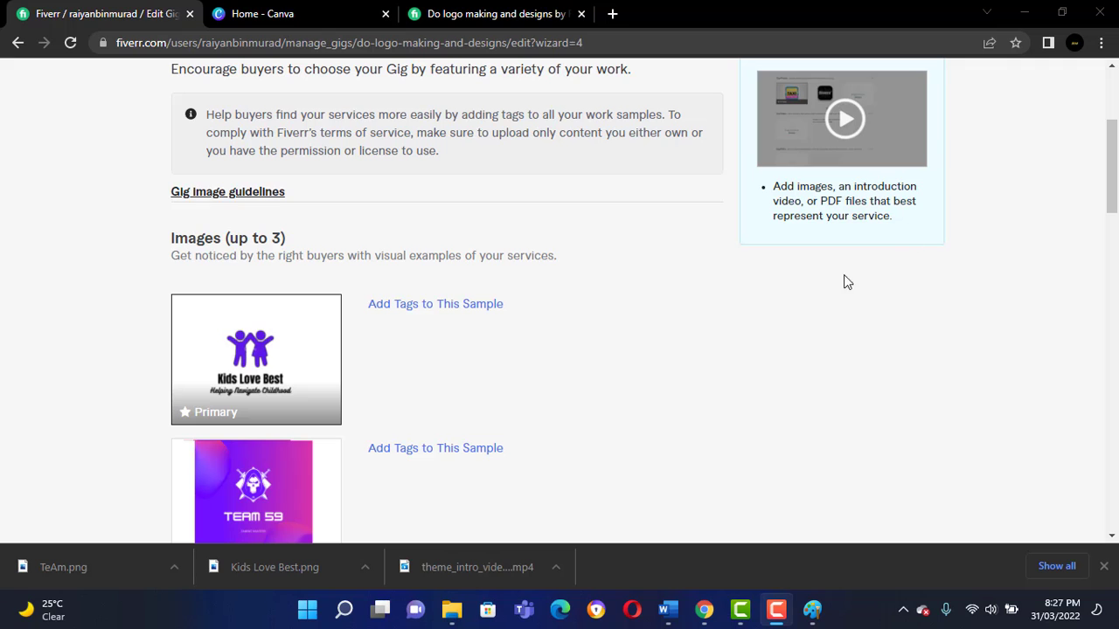
Check the two uploaded logo images and try to save the gallery page.
scroll(166, 352, down, 2)
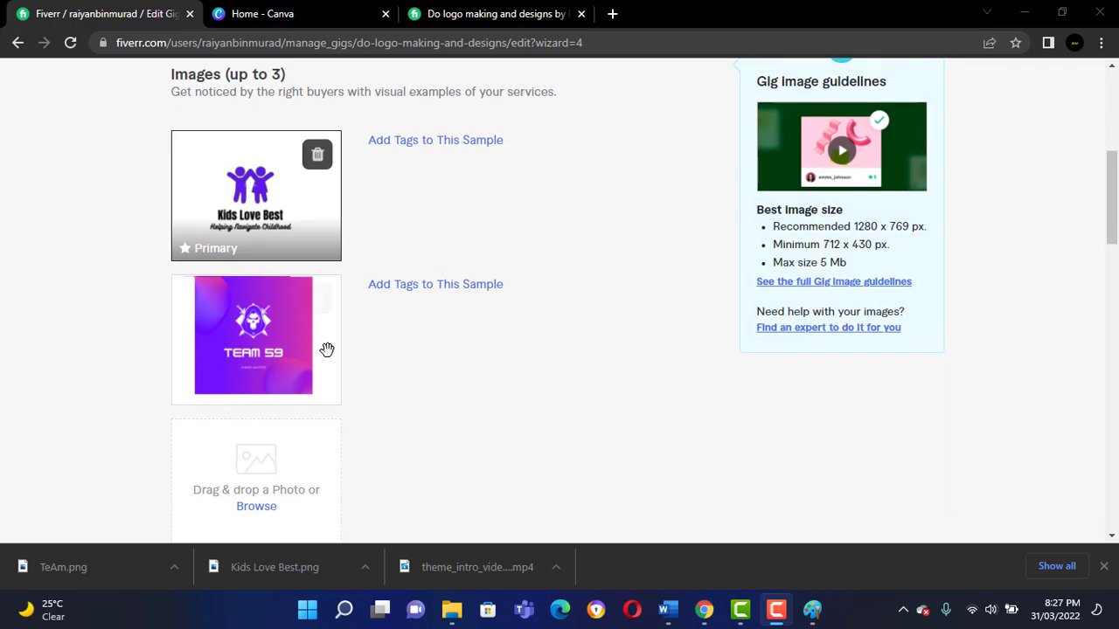
scroll(385, 352, up, 1)
scroll(453, 355, down, 1)
scroll(453, 355, down, 10)
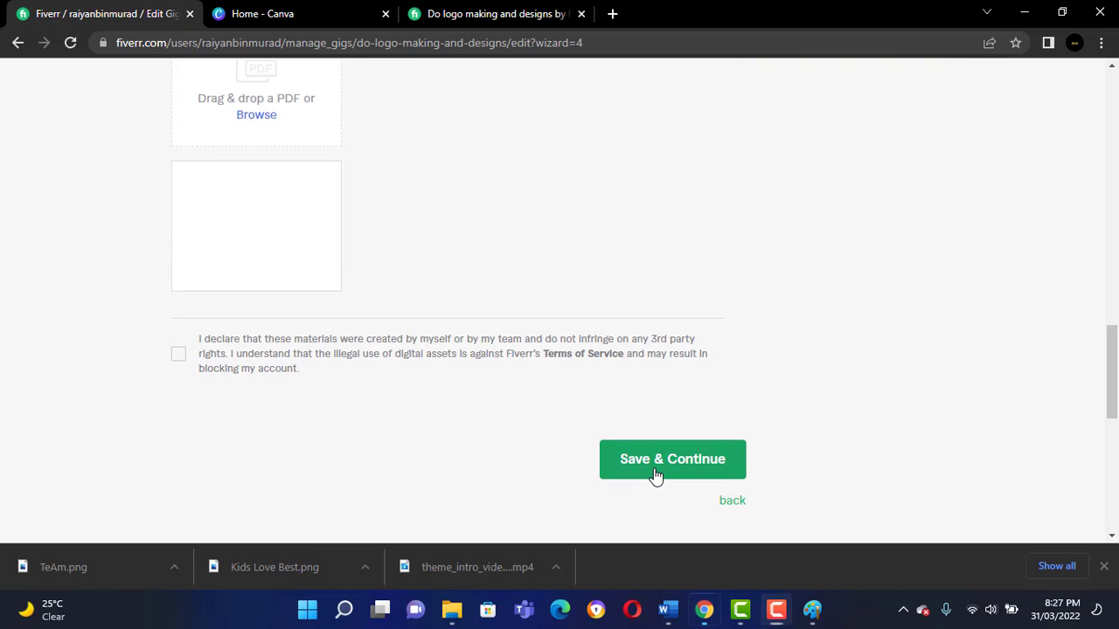
click(652, 475)
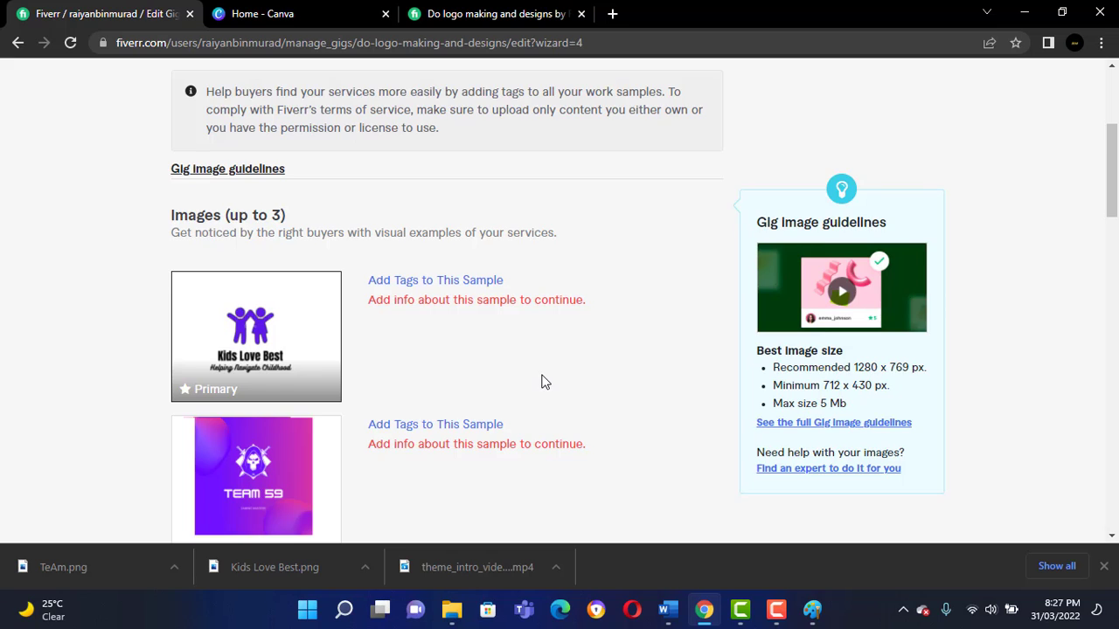
Start tagging the Kids Love Best sample image and set its logo type to Wordmark.
scroll(542, 377, down, 2)
scroll(480, 351, up, 2)
click(459, 283)
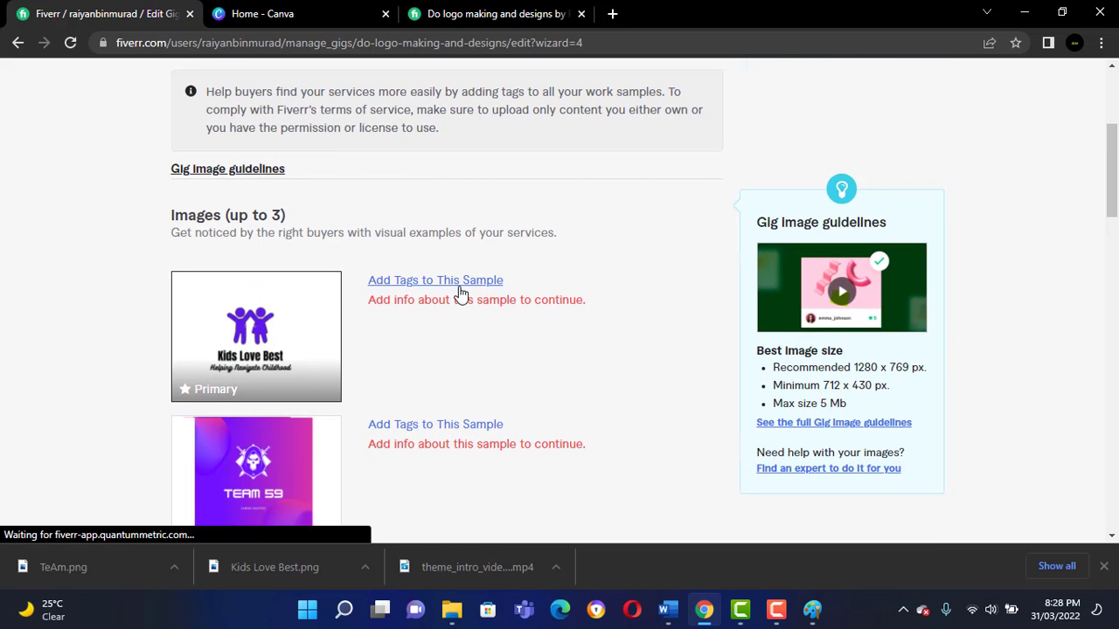
click(486, 411)
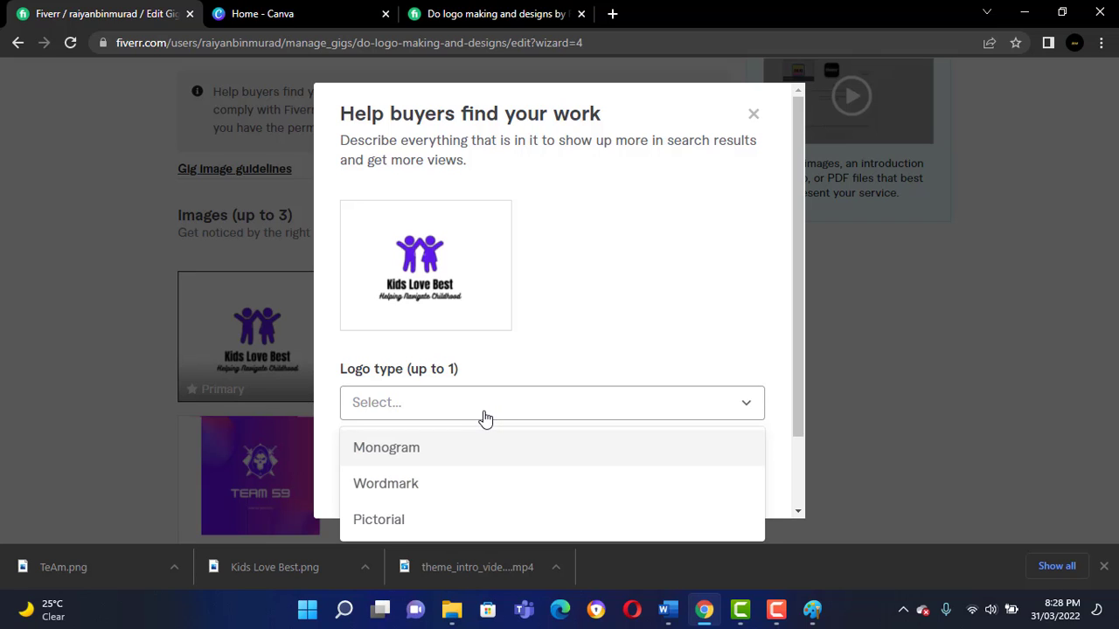
scroll(486, 420, down, 1)
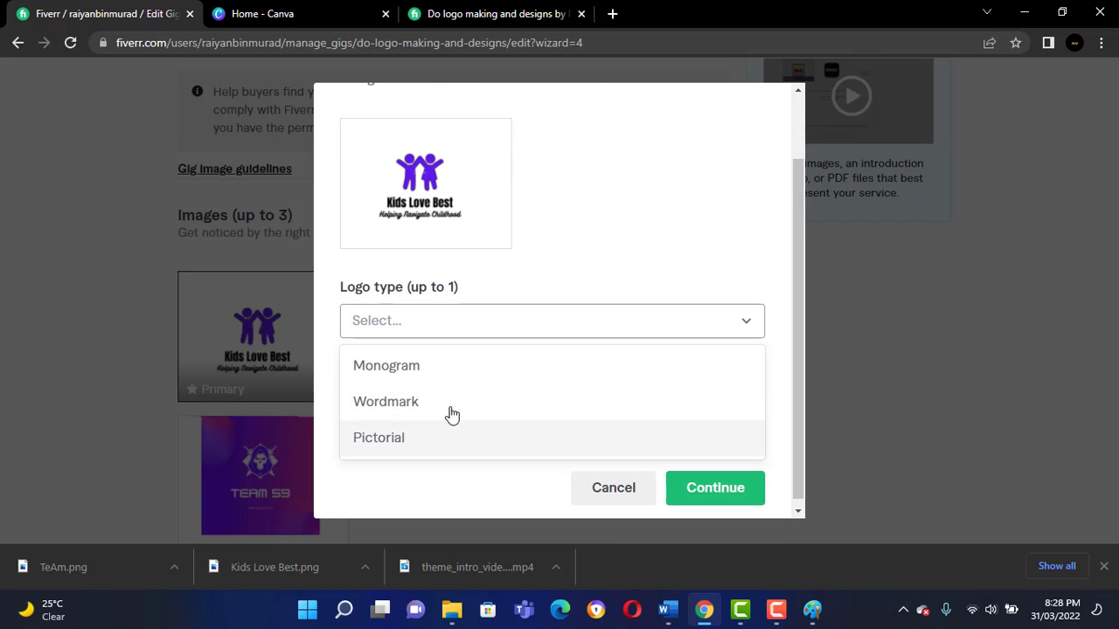
click(449, 404)
Add the custom tag "Kids Love Best" to the primary sample image and save its tags.
click(449, 404)
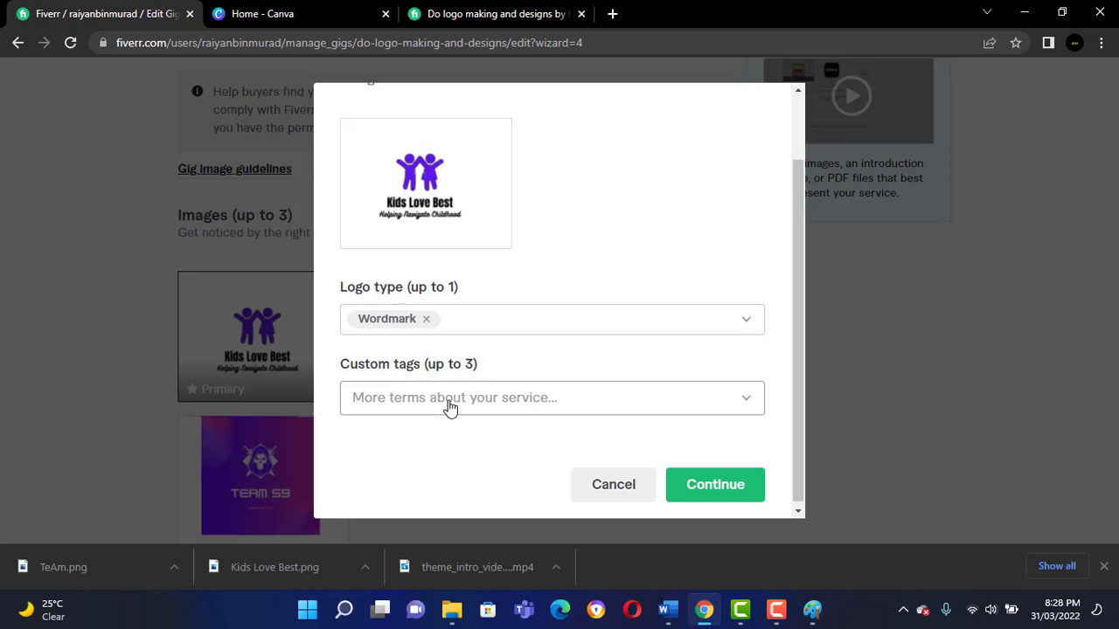
text(kids love)
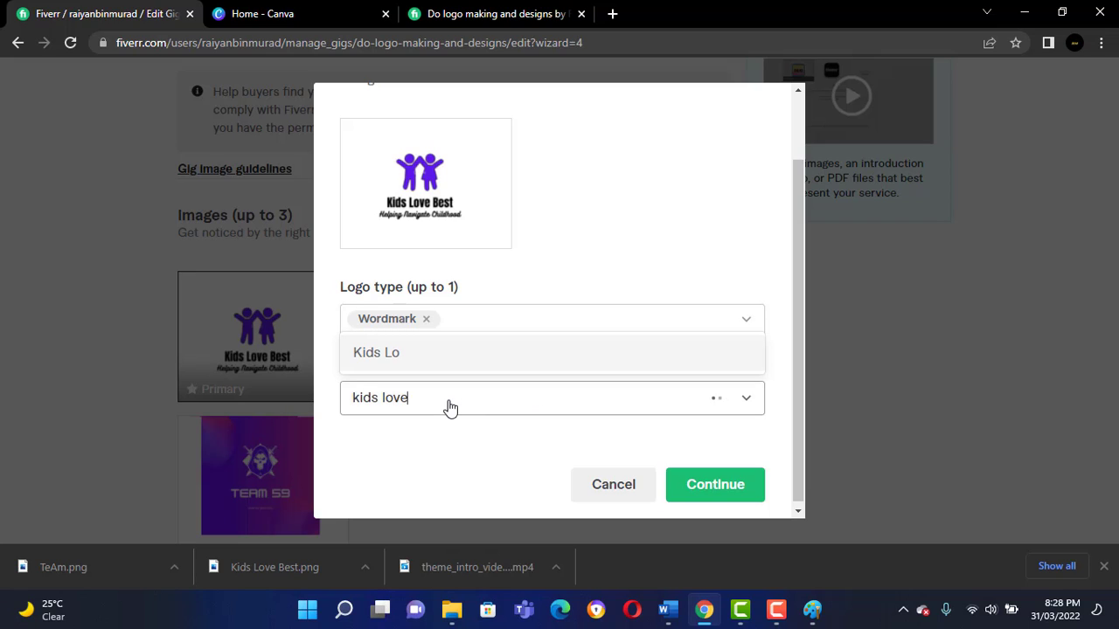
text( best)
key(Return)
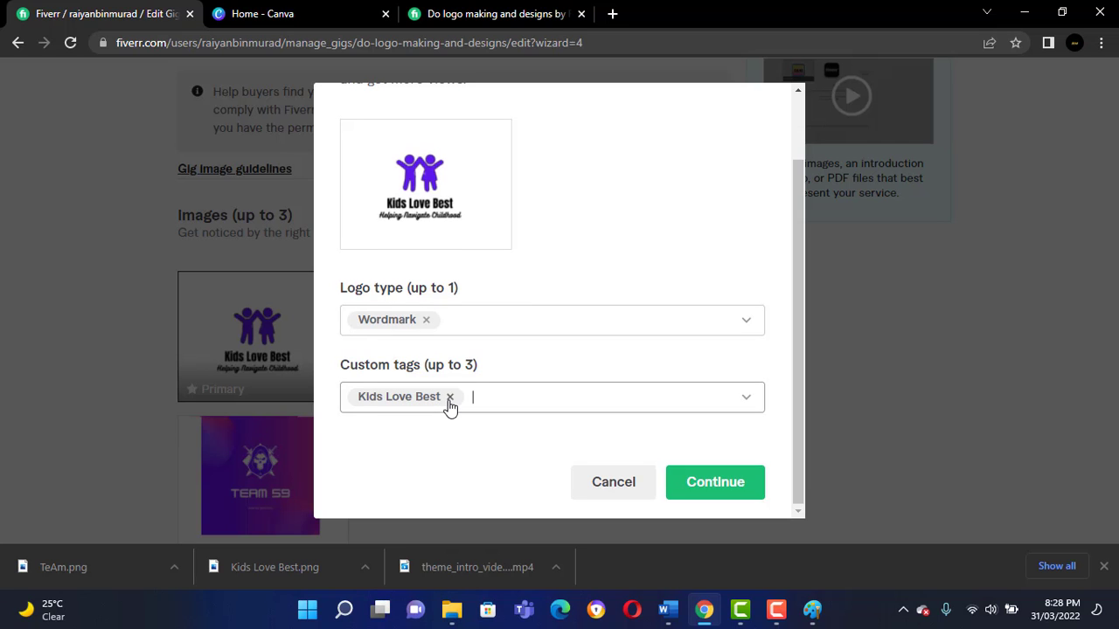
click(732, 495)
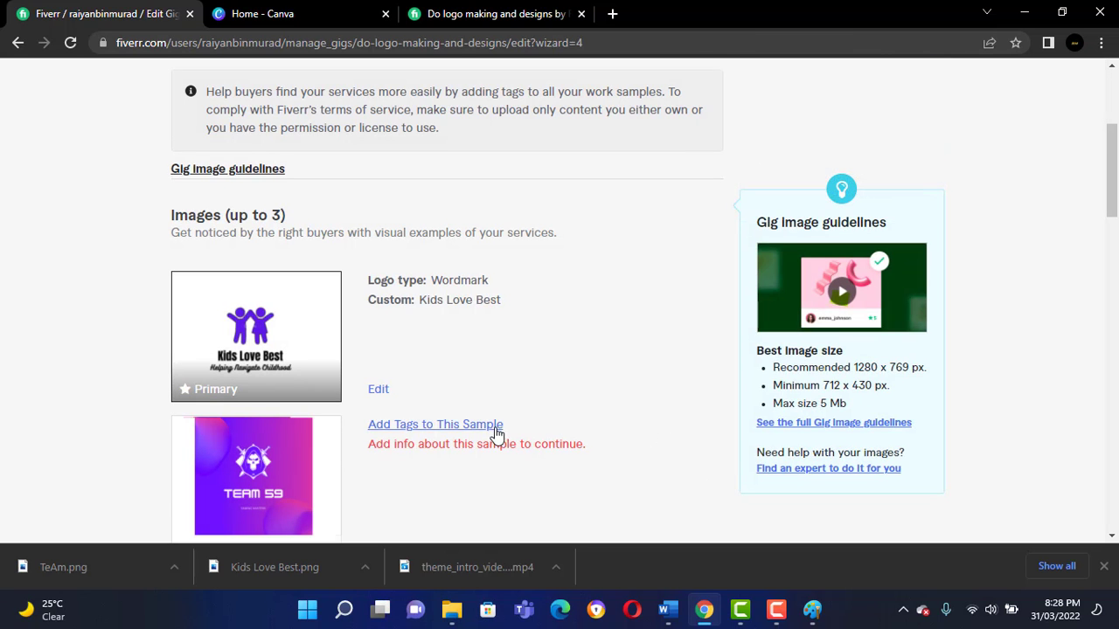
Start tagging the TEAM 59 sample image and set its logo type to Monogram.
scroll(496, 433, down, 1)
click(431, 350)
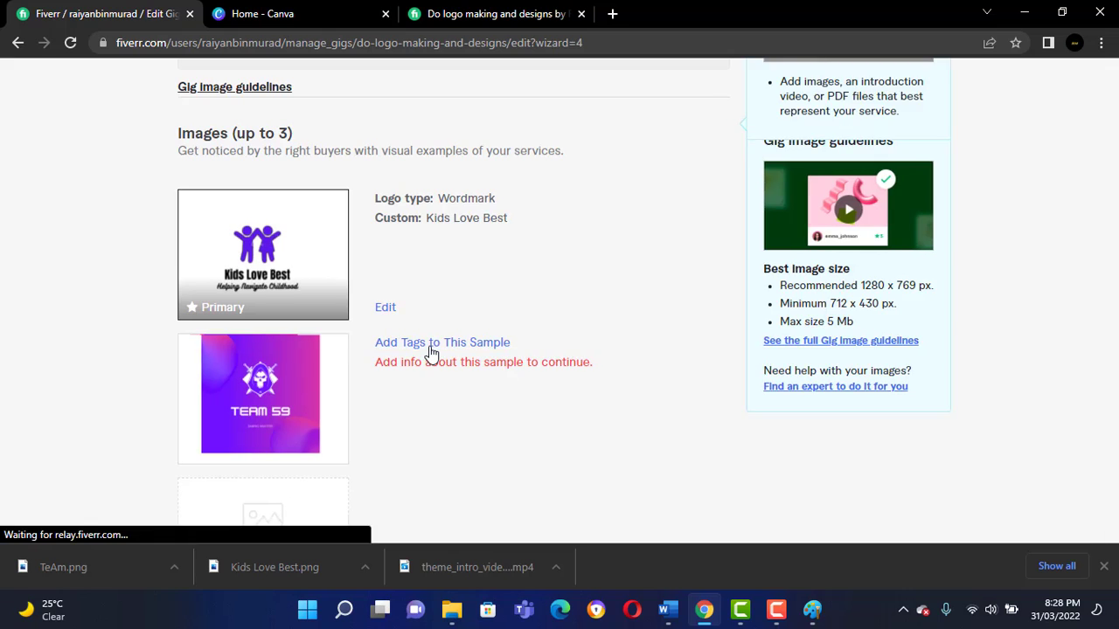
click(444, 409)
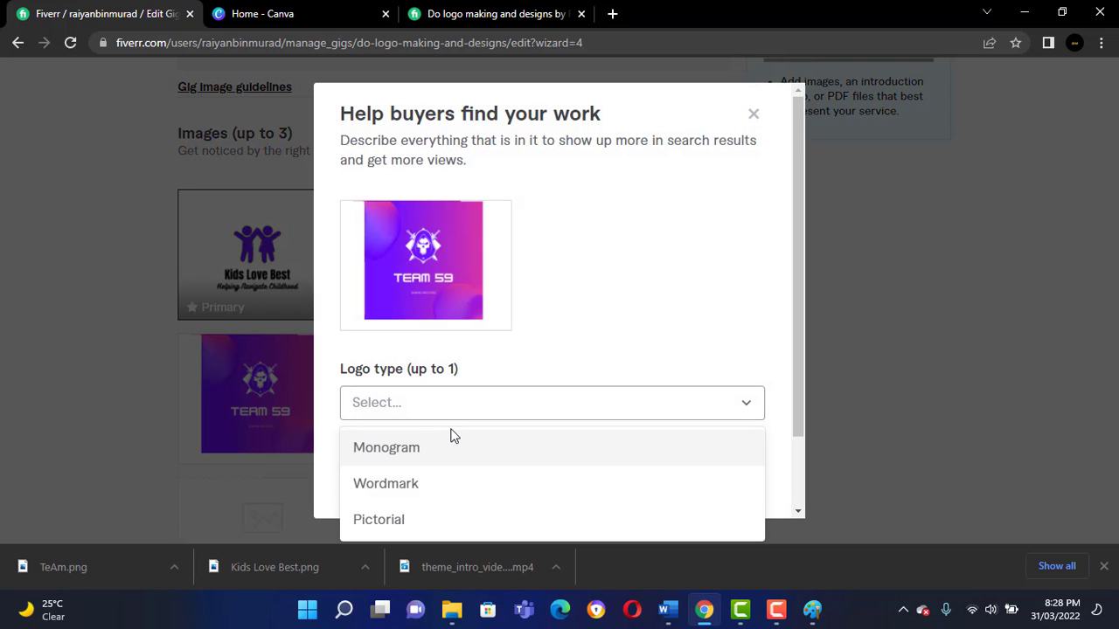
click(435, 445)
Add the custom tag "Gaming Logo" to the TEAM 59 sample image and save its tags.
click(438, 482)
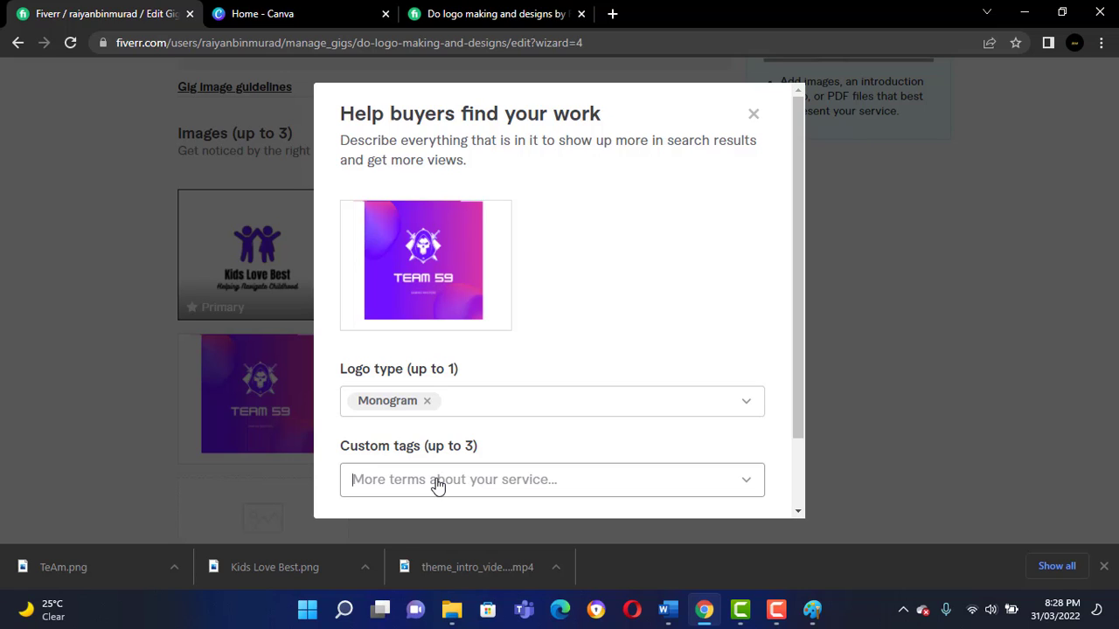
text(f)
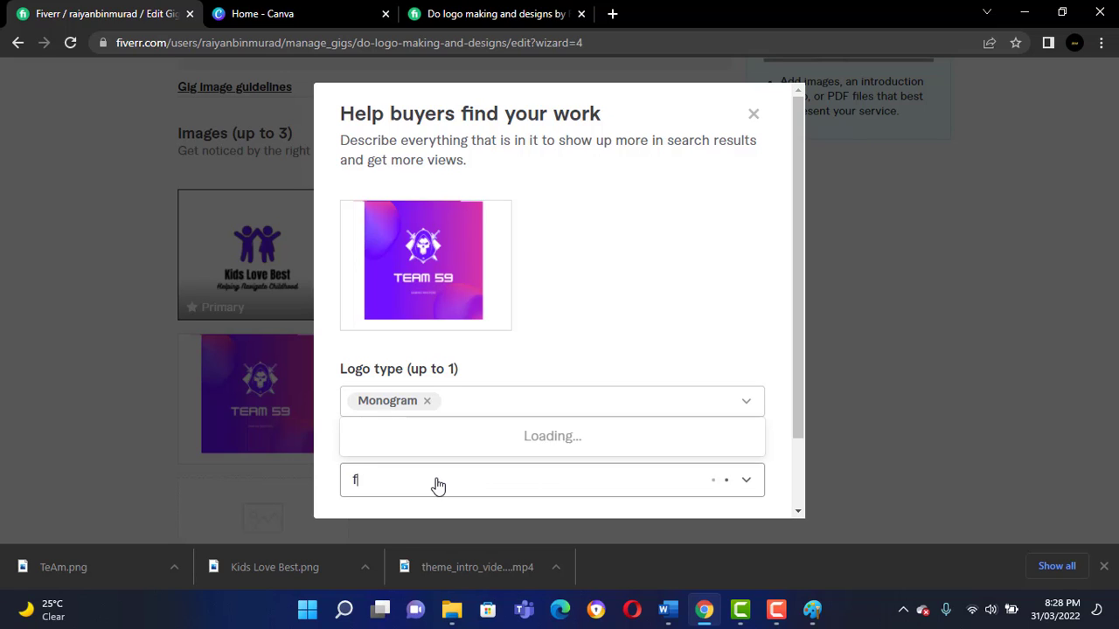
key(BackSpace)
text(gaming logo)
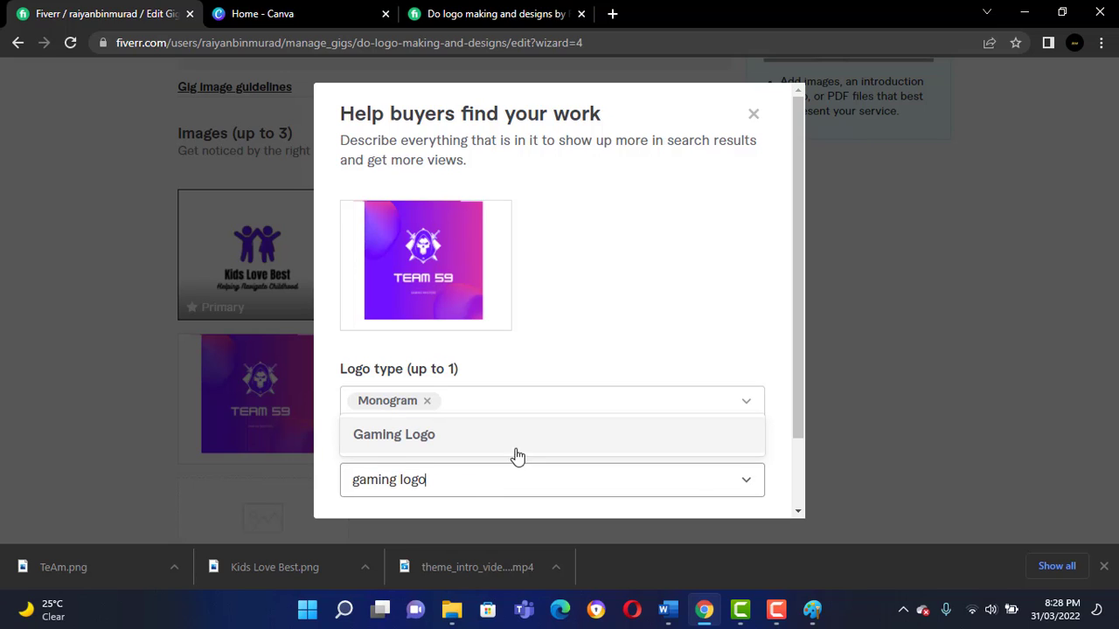
click(517, 450)
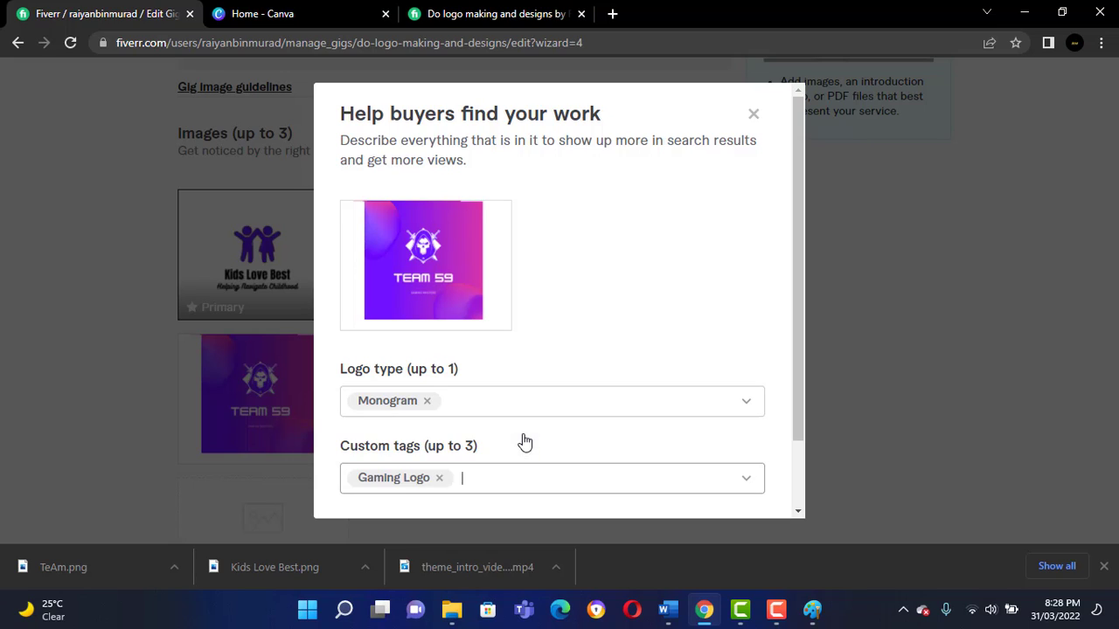
scroll(600, 424, down, 2)
click(722, 482)
Accept the declaration that the materials are self-made and respect the Terms of Service, and save the gallery page to continue.
scroll(639, 390, down, 13)
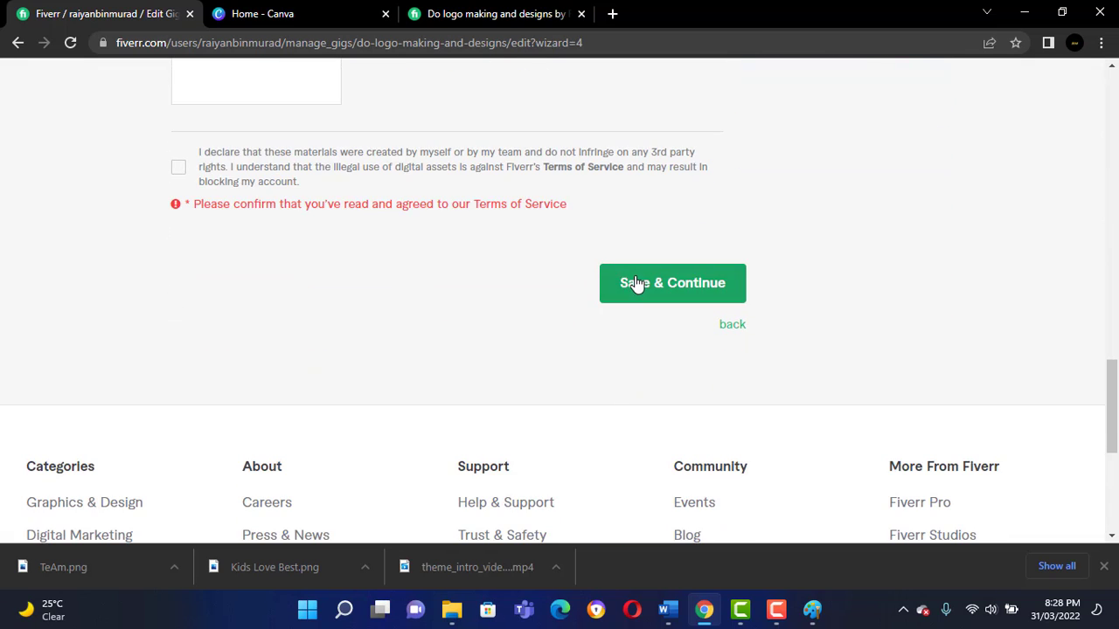
click(637, 290)
click(178, 264)
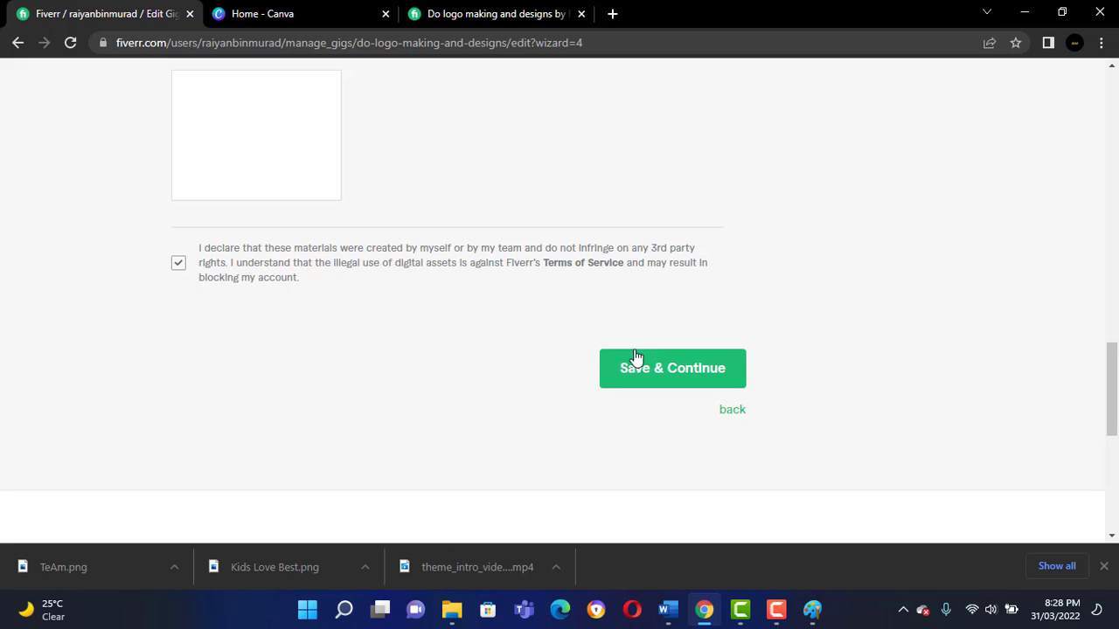
click(651, 370)
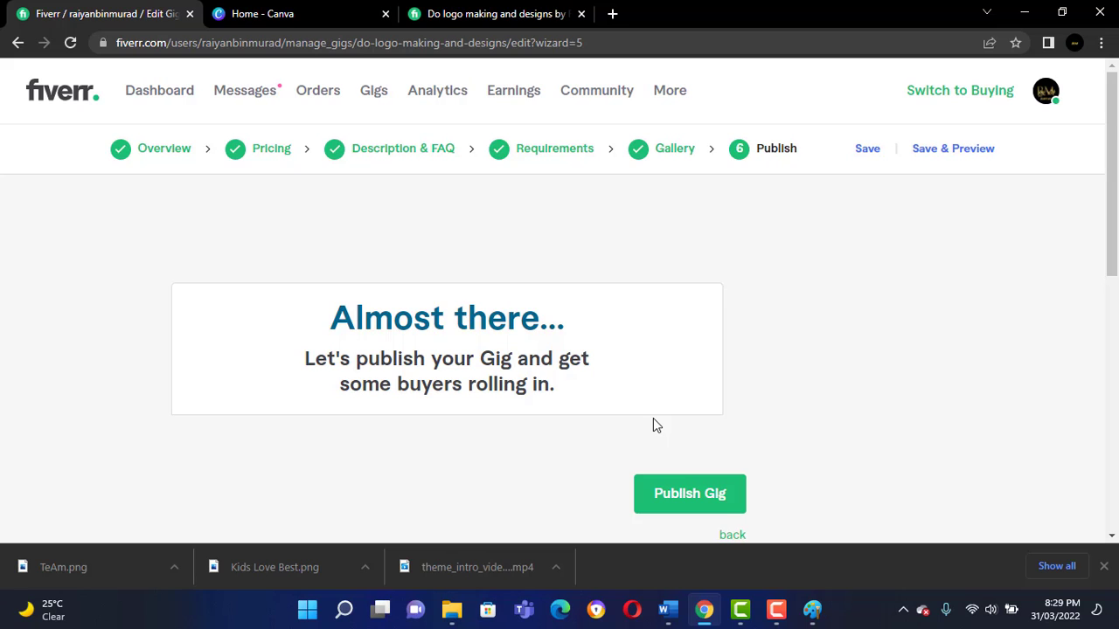
Publish the logo making and designs gig and view its confirmation page.
click(697, 494)
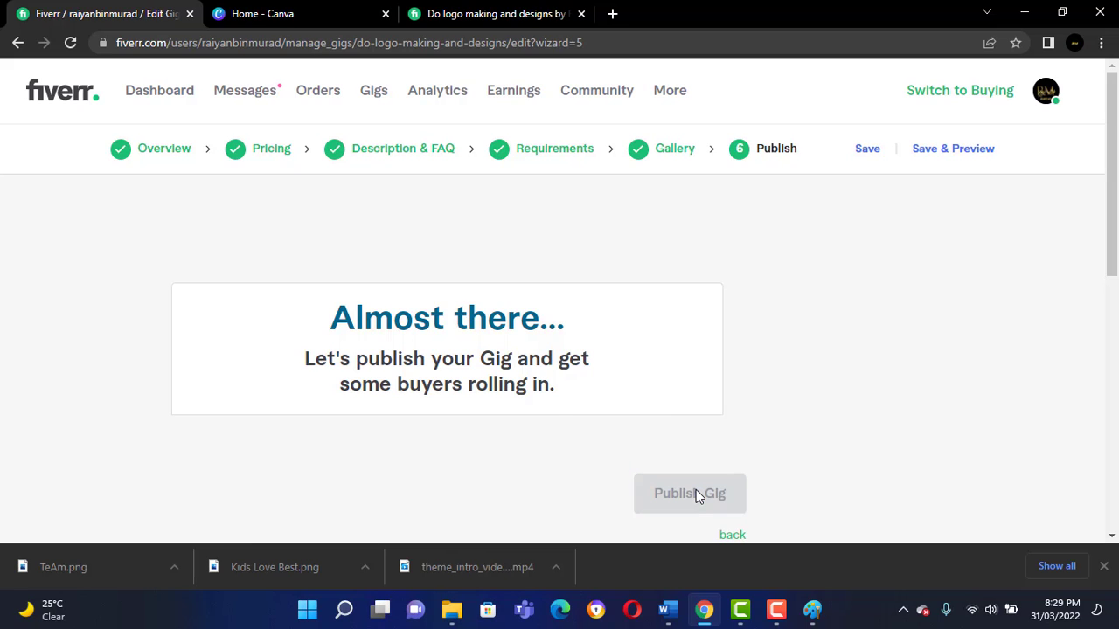
scroll(652, 477, down, 2)
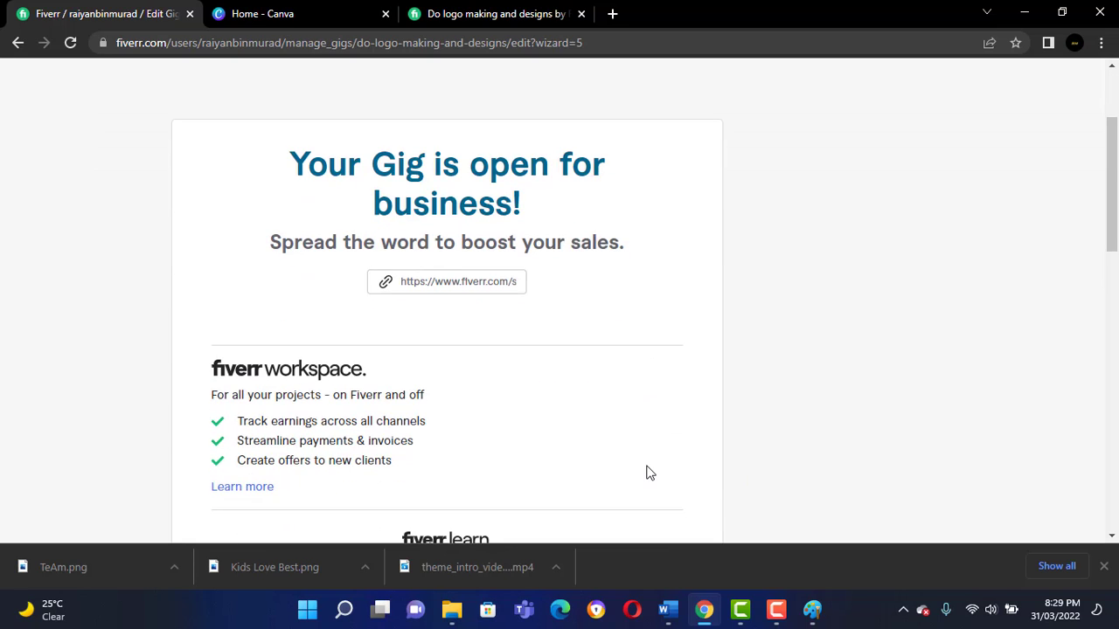